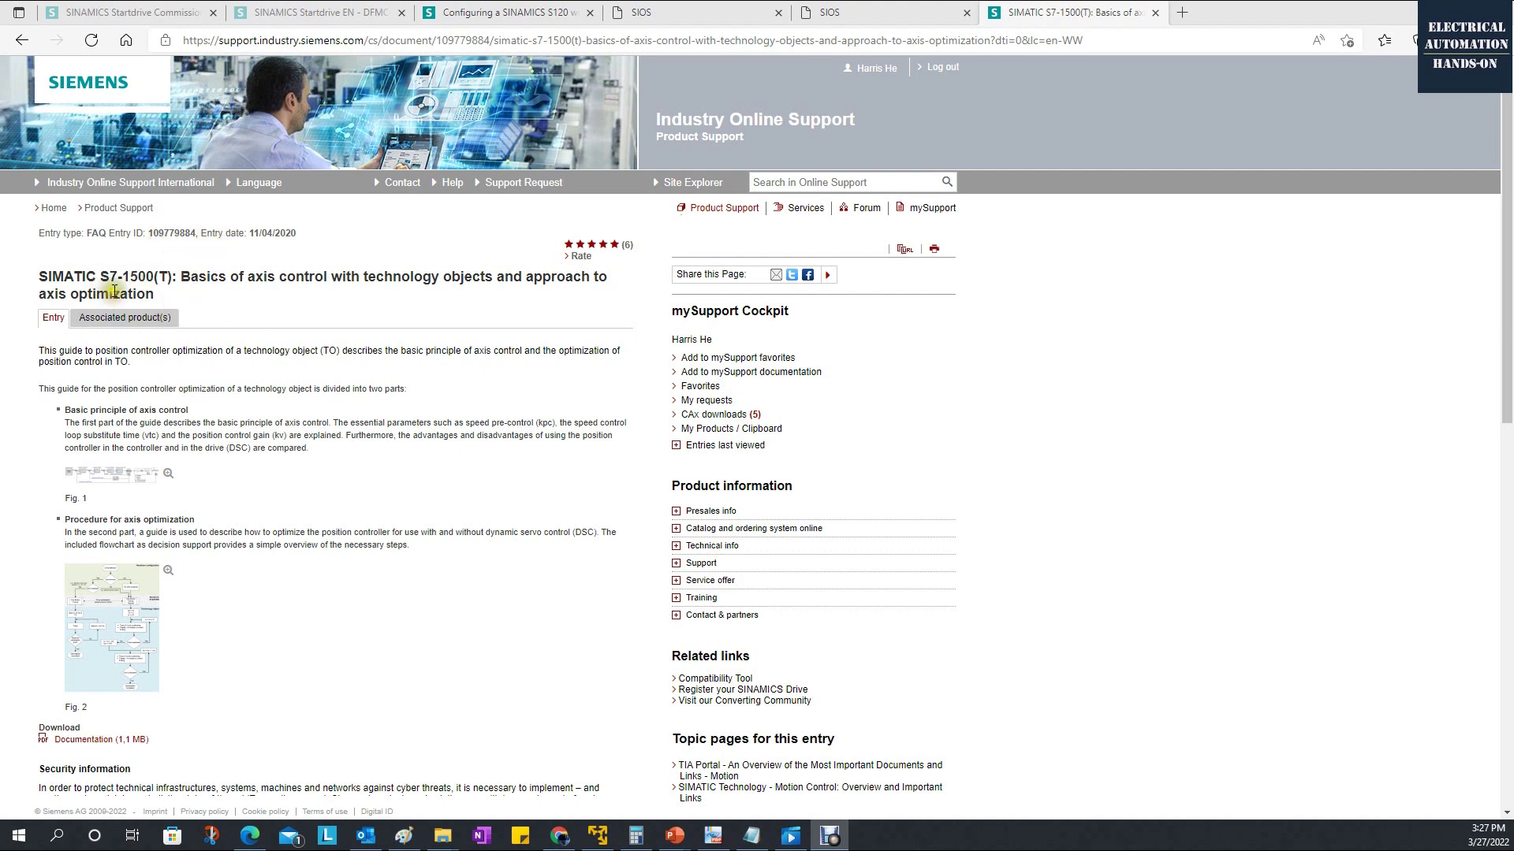
Step: Read the Siemens support entry on SIMATIC S7-1500(T) axis control with technology objects and axis optimization
{"action": "left_click_drag", "start_coordinate": [364, 277], "coordinate": [495, 277]}
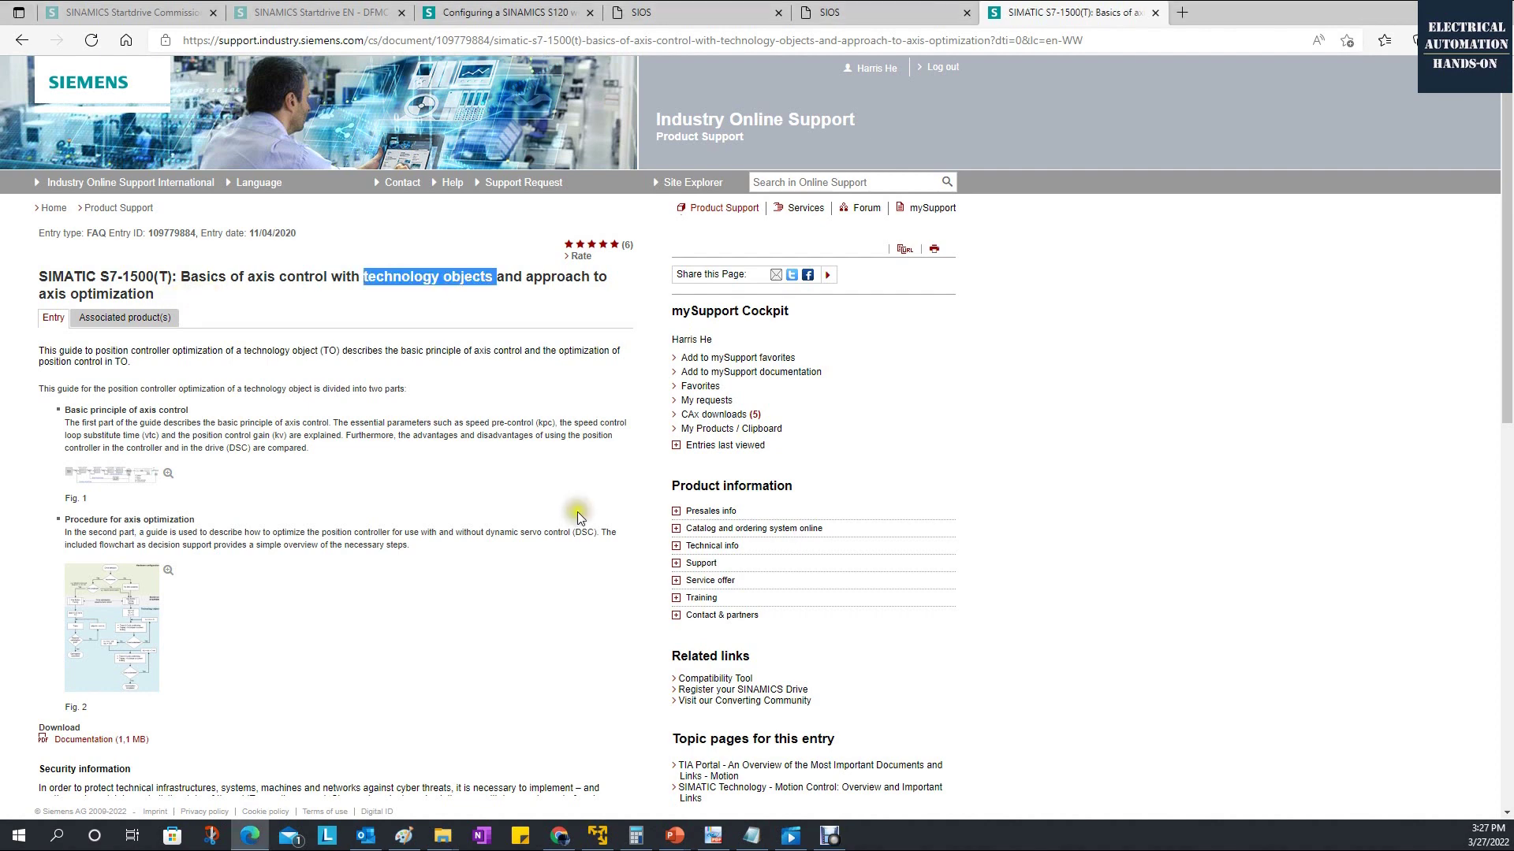
{"action": "triple_click", "coordinate": [150, 294]}
{"action": "left_click", "coordinate": [390, 596]}
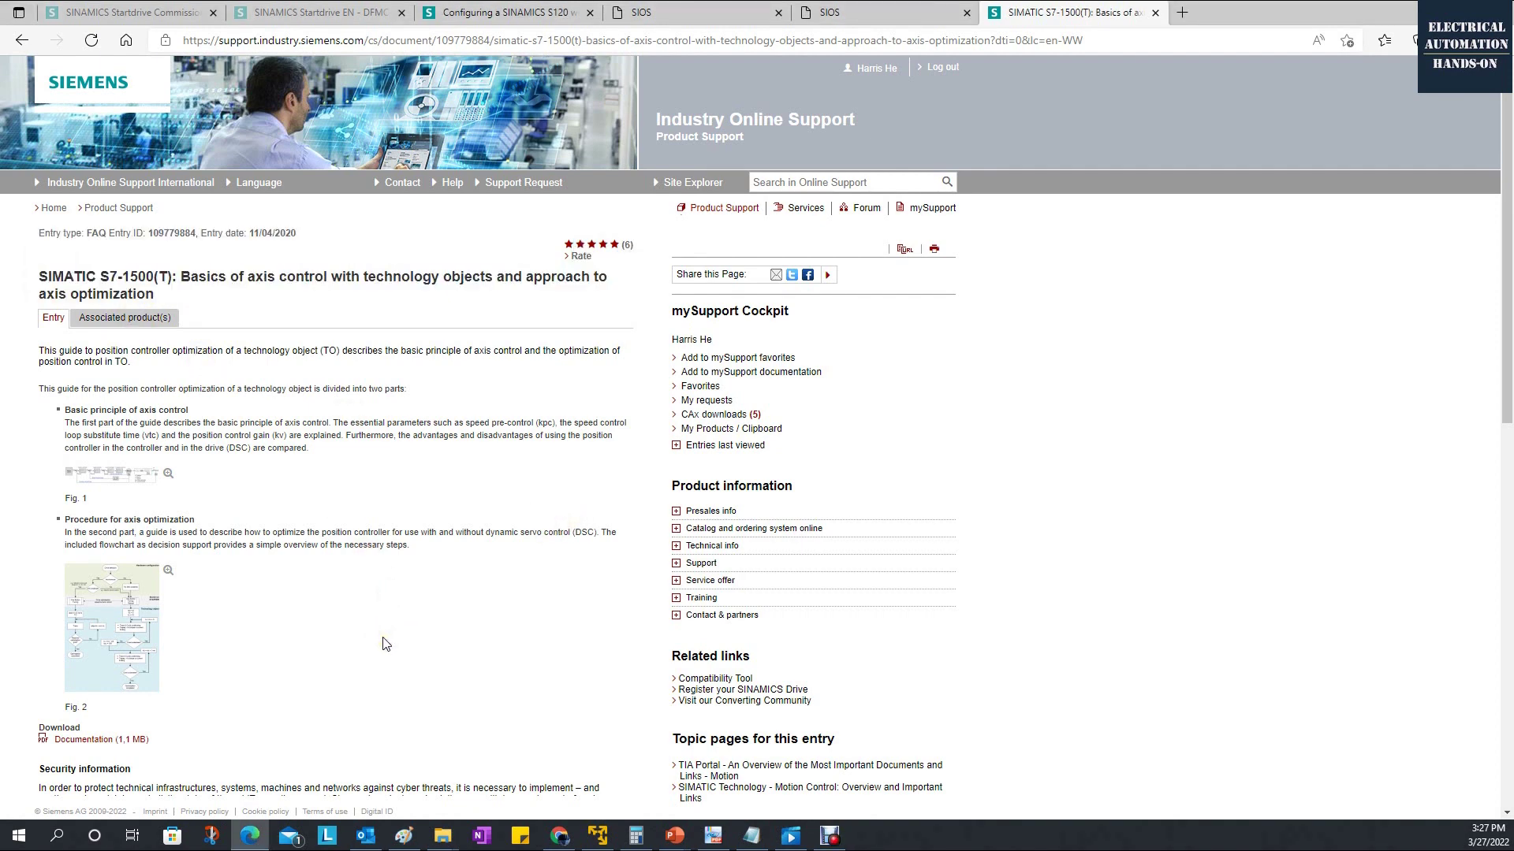
{"action": "scroll", "coordinate": [386, 645], "scroll_direction": "down", "scroll_amount": 2}
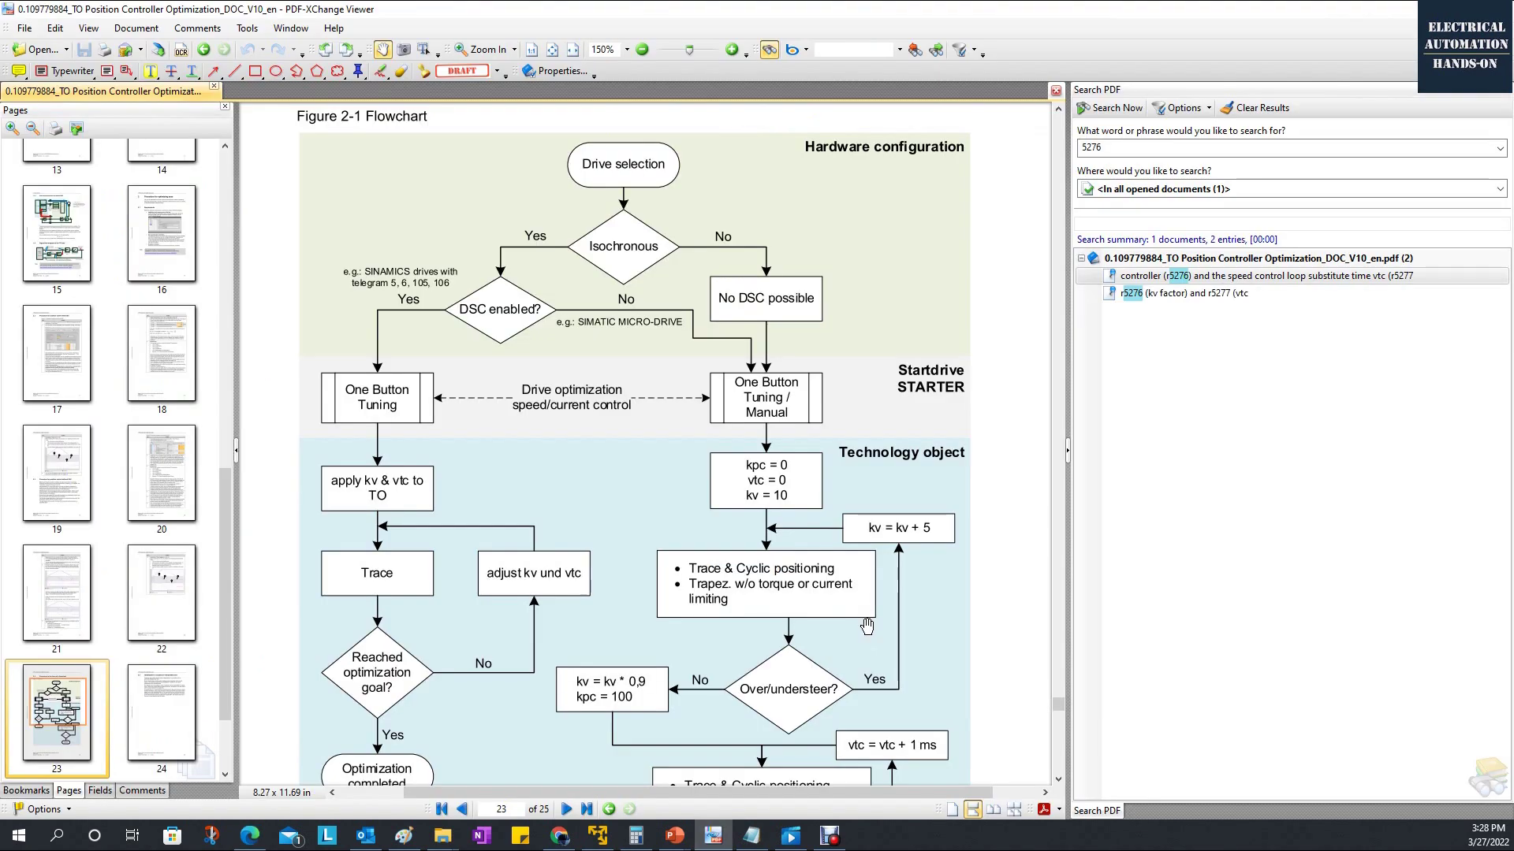
Step: Switch to the position controller optimization PDF in PDF-XChange Viewer and examine the Figure 2-1 flowchart's branches with and without DSC
{"action": "left_click_drag", "start_coordinate": [845, 592], "coordinate": [844, 570]}
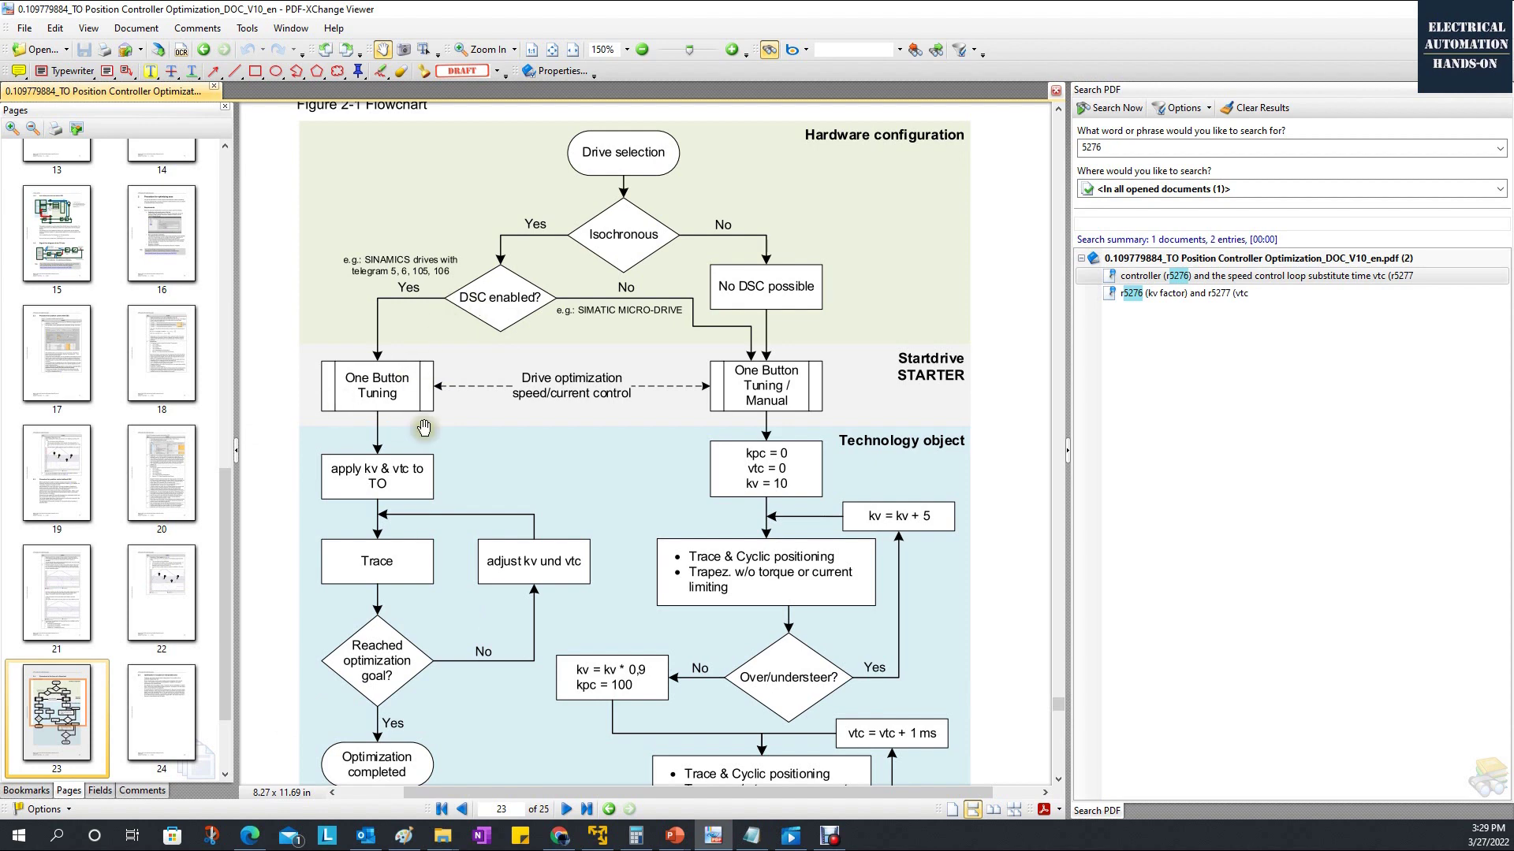
{"action": "left_click_drag", "start_coordinate": [467, 533], "coordinate": [468, 435]}
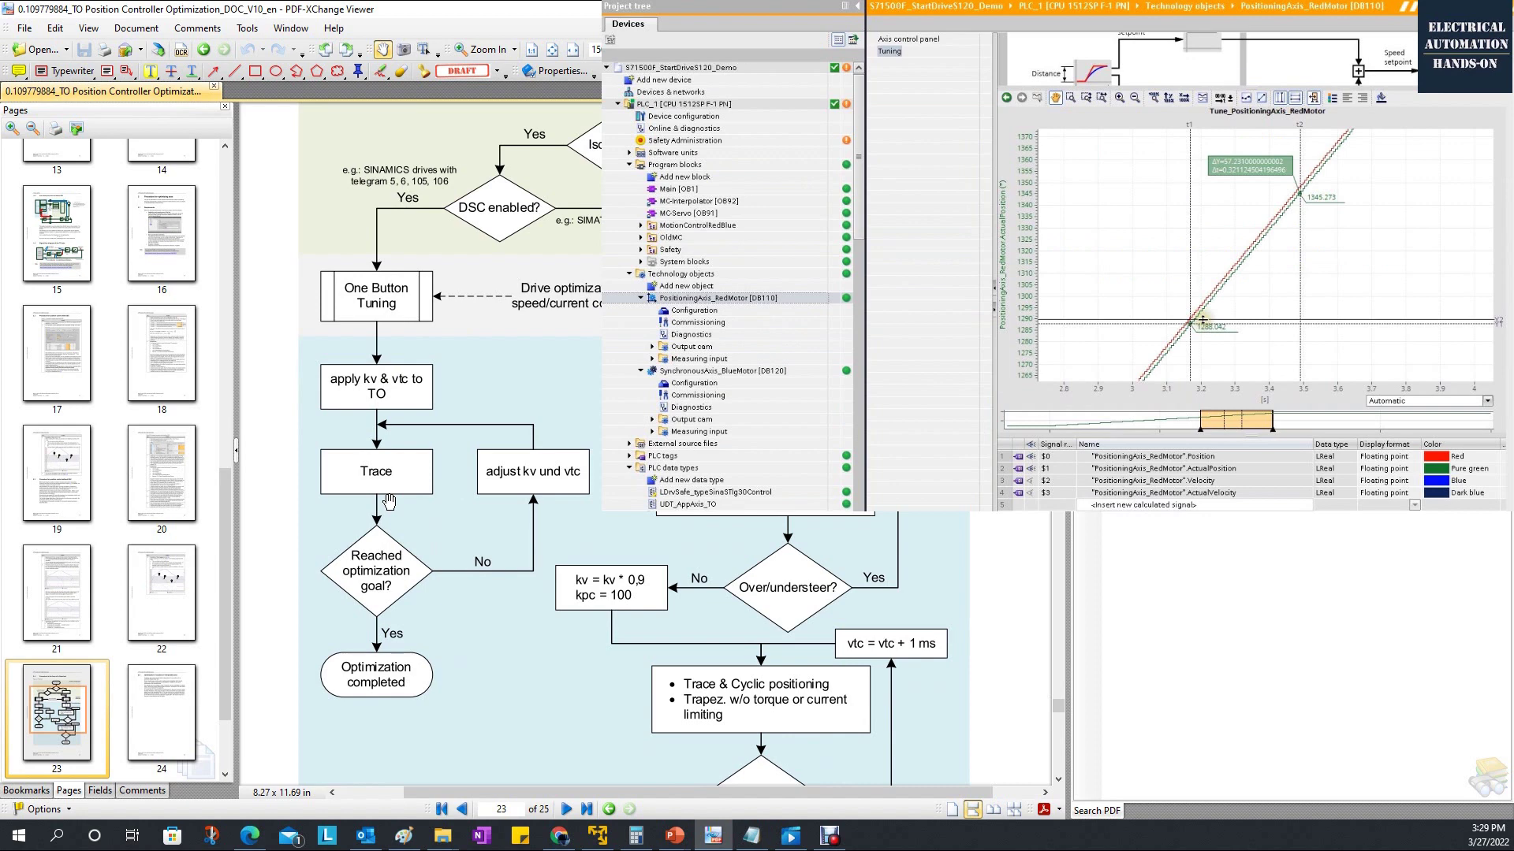
{"action": "scroll", "coordinate": [718, 426], "scroll_direction": "up", "scroll_amount": 2}
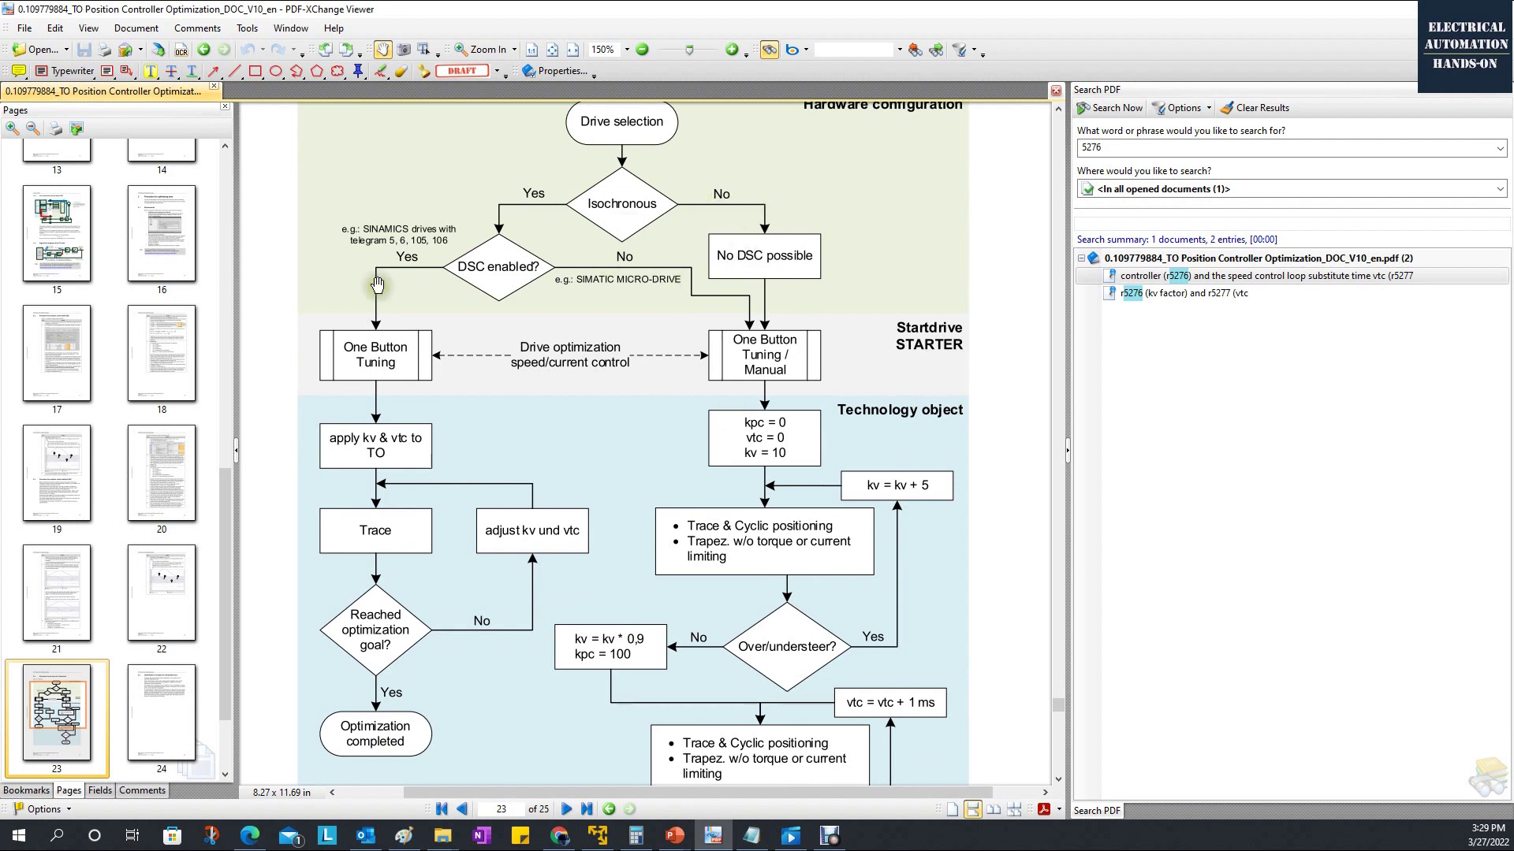
{"action": "scroll", "coordinate": [849, 216], "scroll_direction": "down", "scroll_amount": 1}
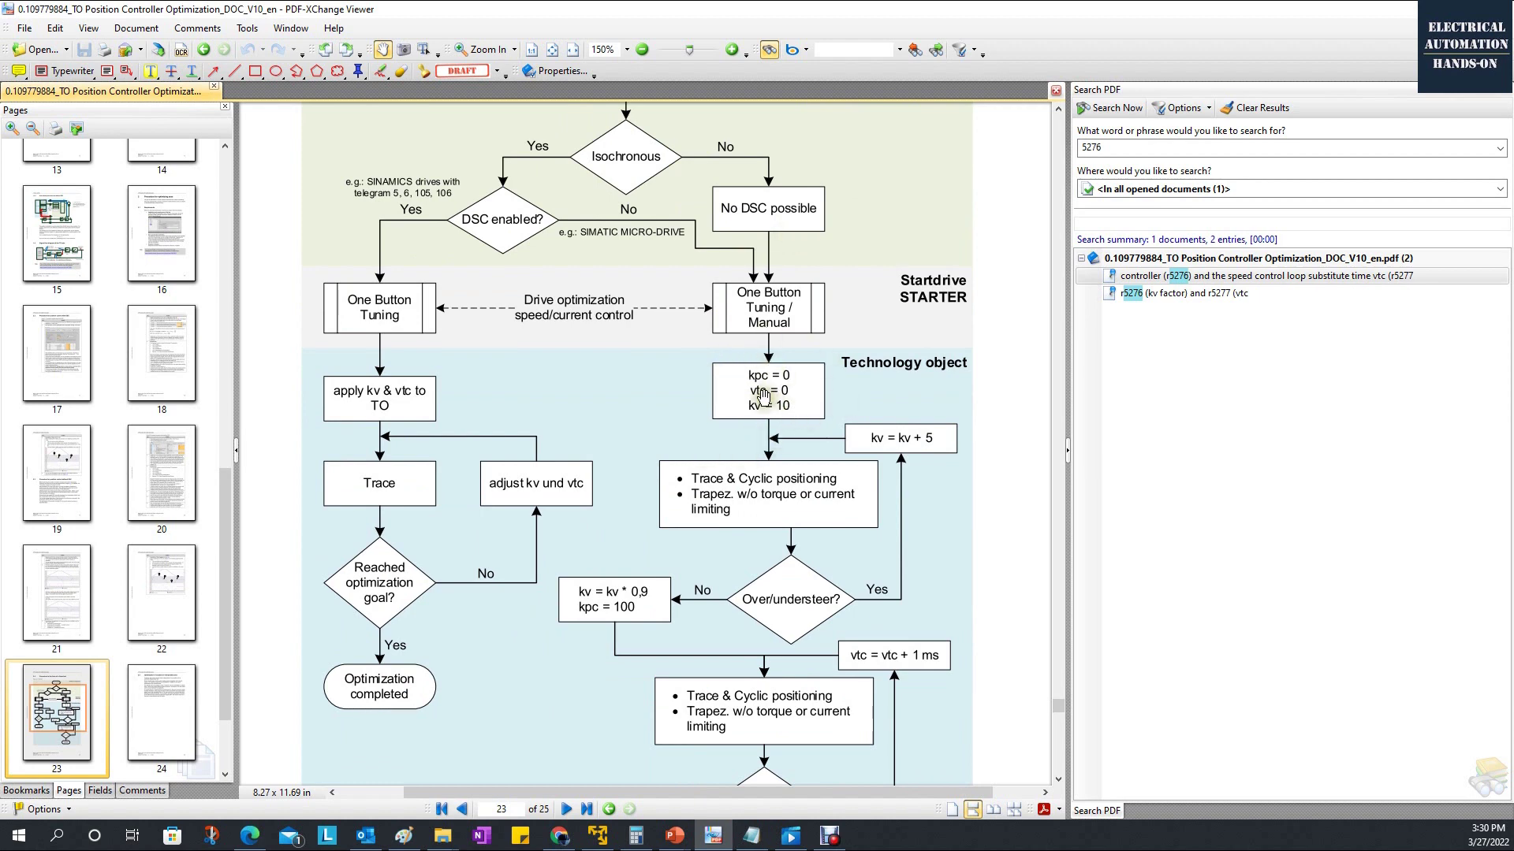
{"action": "left_click_drag", "start_coordinate": [938, 584], "coordinate": [936, 550]}
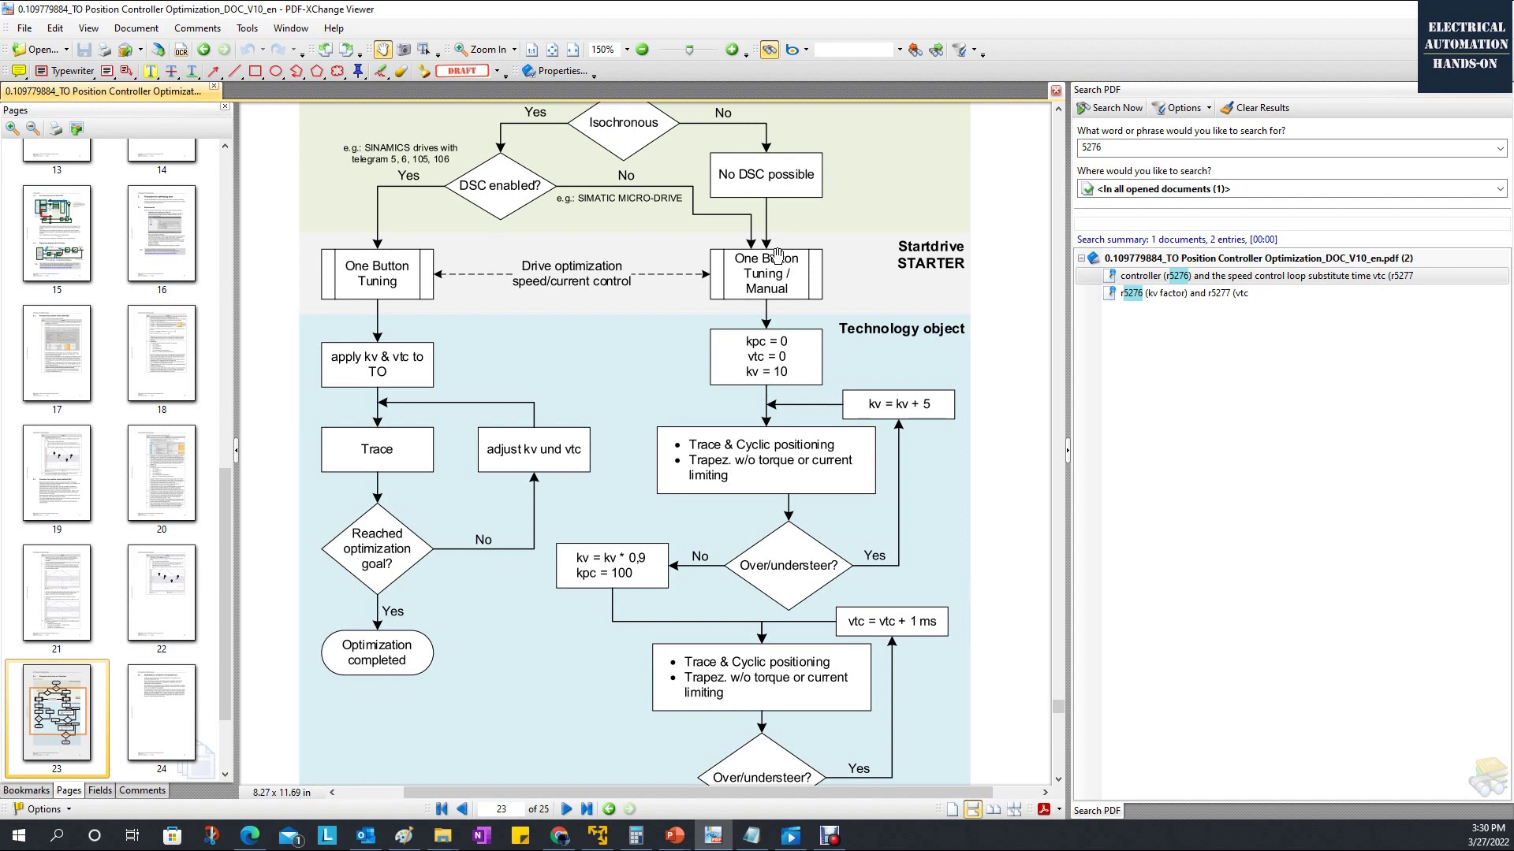
{"action": "scroll", "coordinate": [777, 254], "scroll_direction": "down", "scroll_amount": 1}
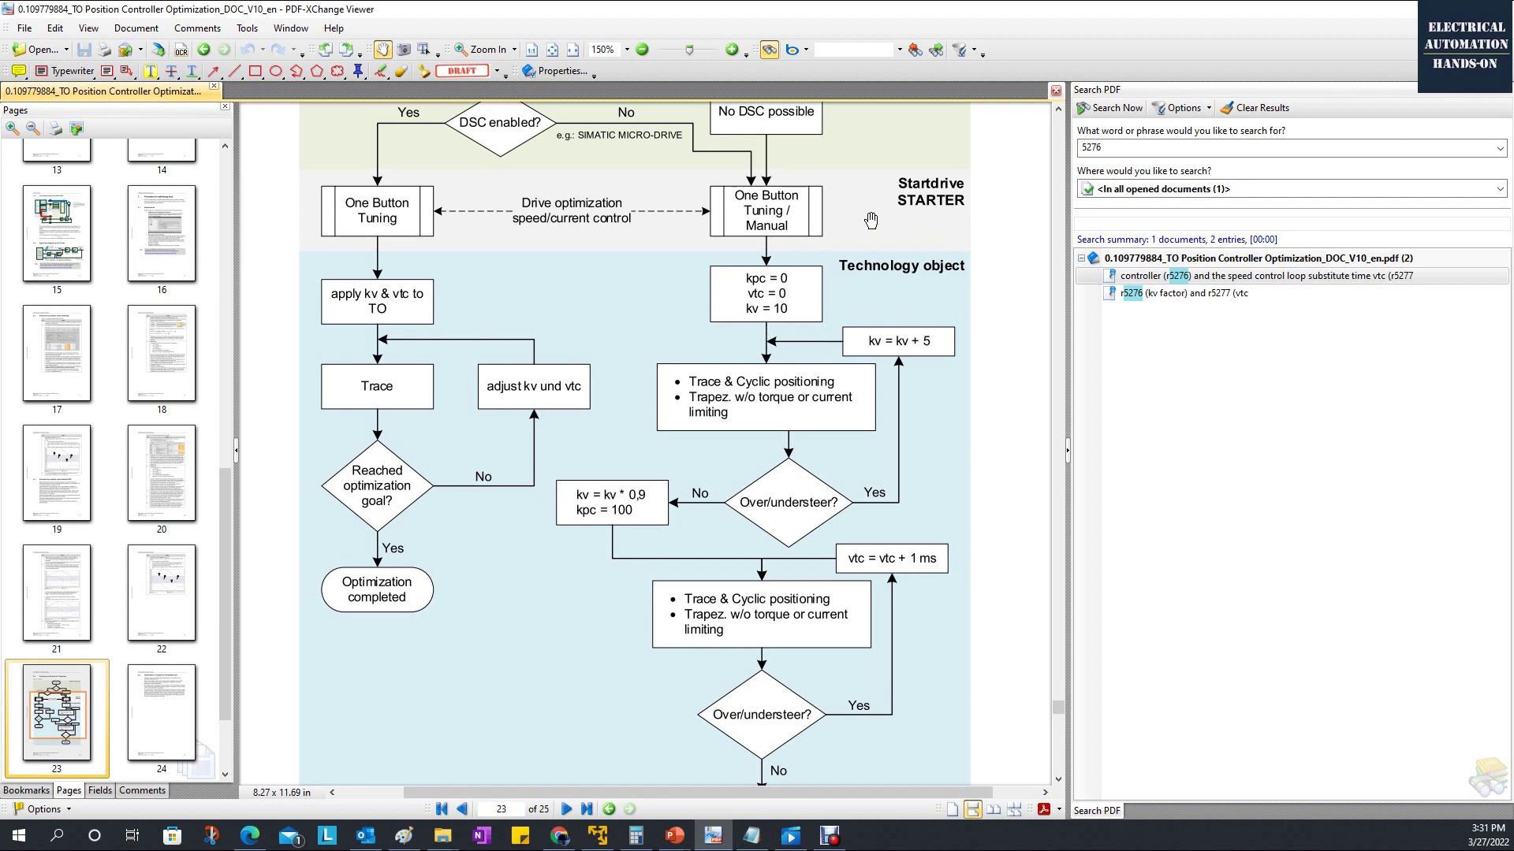
{"action": "scroll", "coordinate": [871, 220], "scroll_direction": "up", "scroll_amount": 1}
{"action": "scroll", "coordinate": [871, 220], "scroll_direction": "up", "scroll_amount": 1}
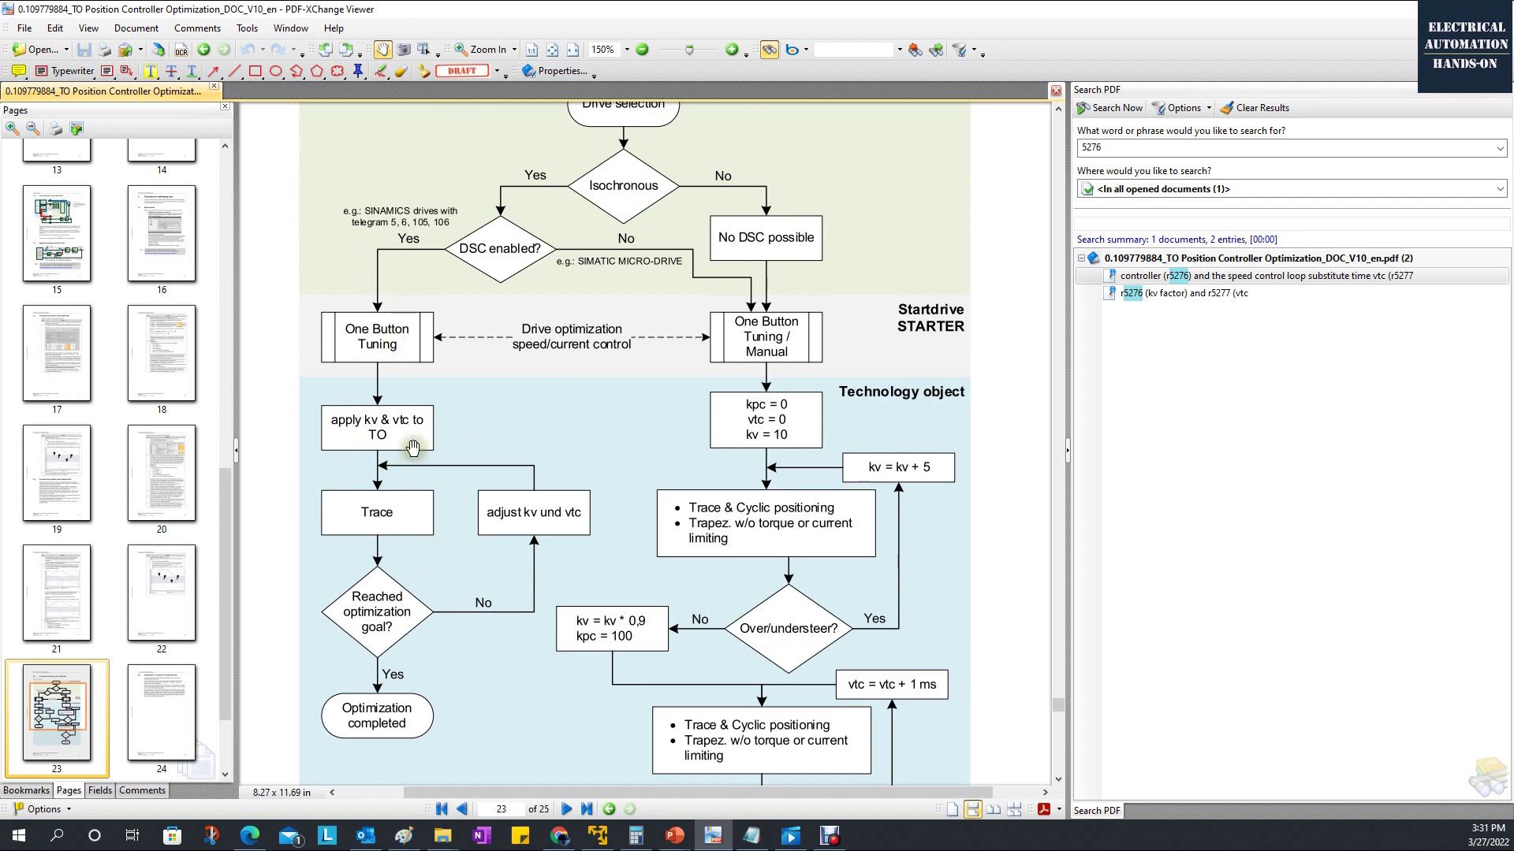
{"action": "left_click_drag", "start_coordinate": [482, 466], "coordinate": [491, 470]}
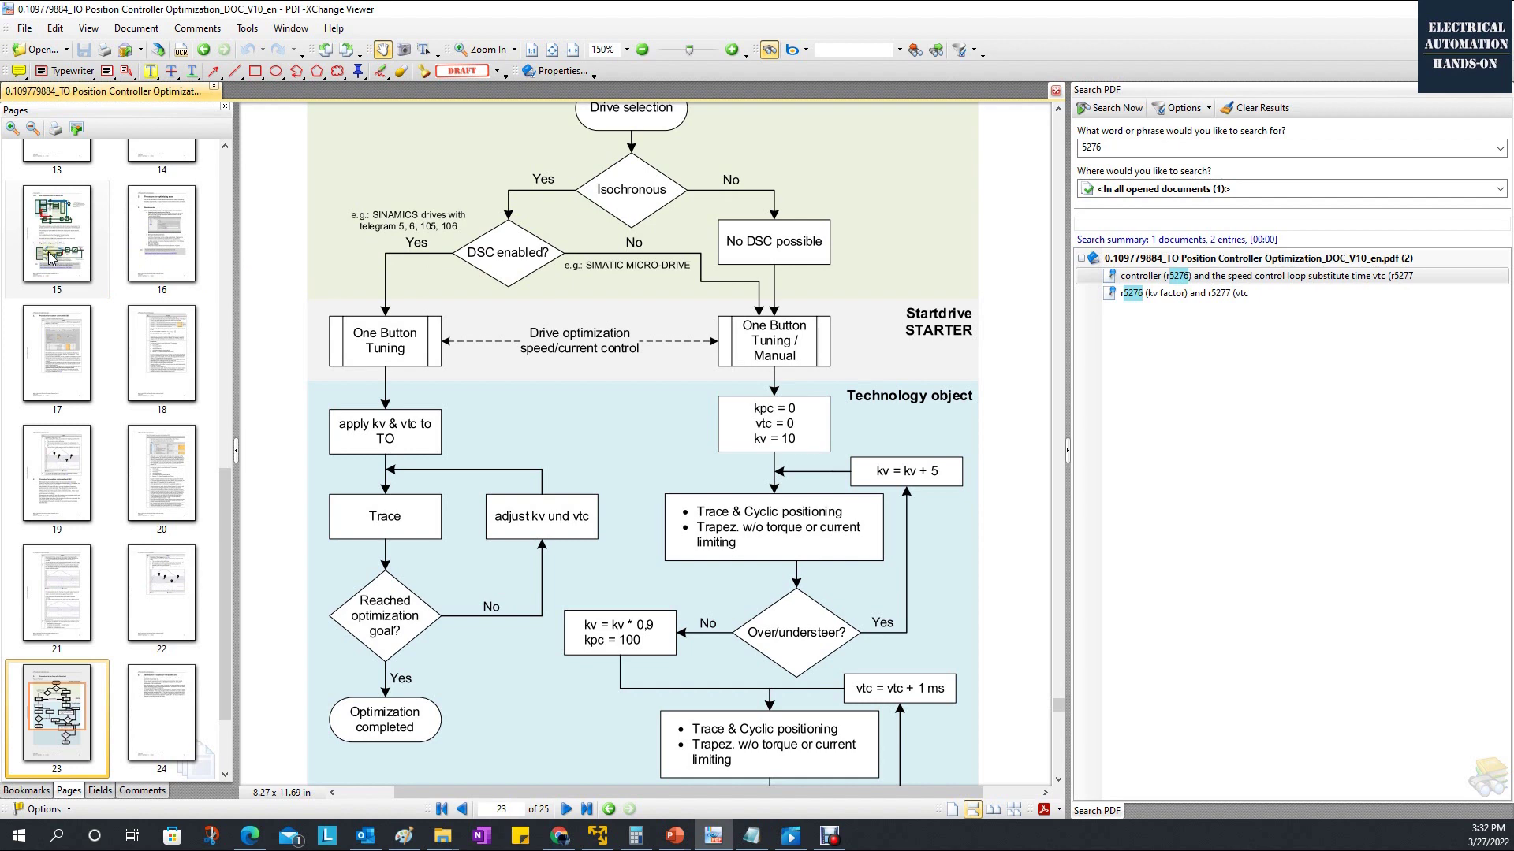
Step: Compare the control structures for position feedback control with DSC and without DSC in sections 1.2.4 and 1.2.3
{"action": "key", "text": "alt+Left"}
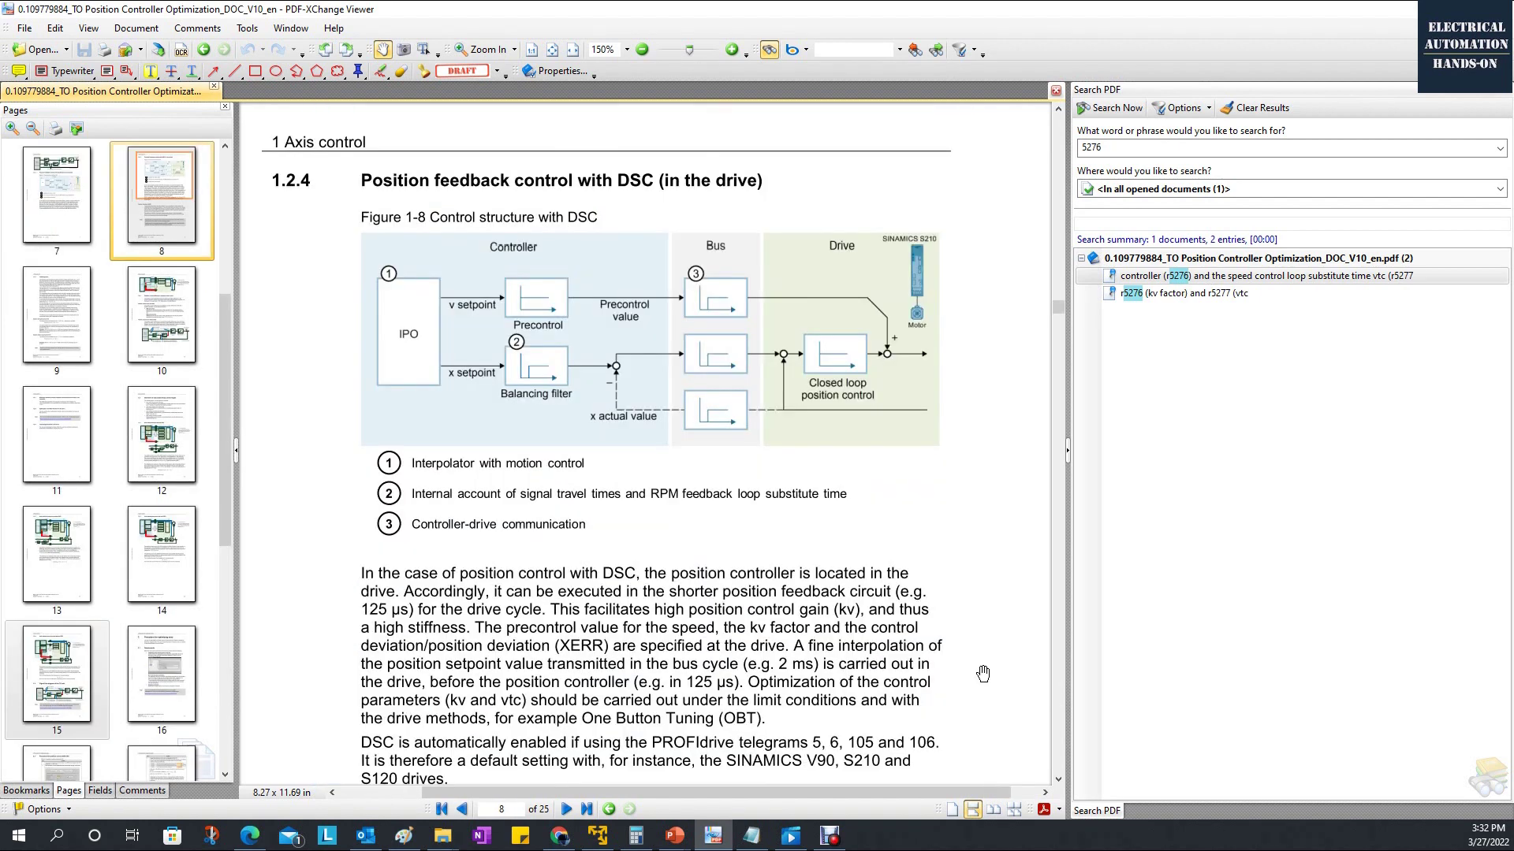
{"action": "left_click_drag", "start_coordinate": [982, 674], "coordinate": [980, 658]}
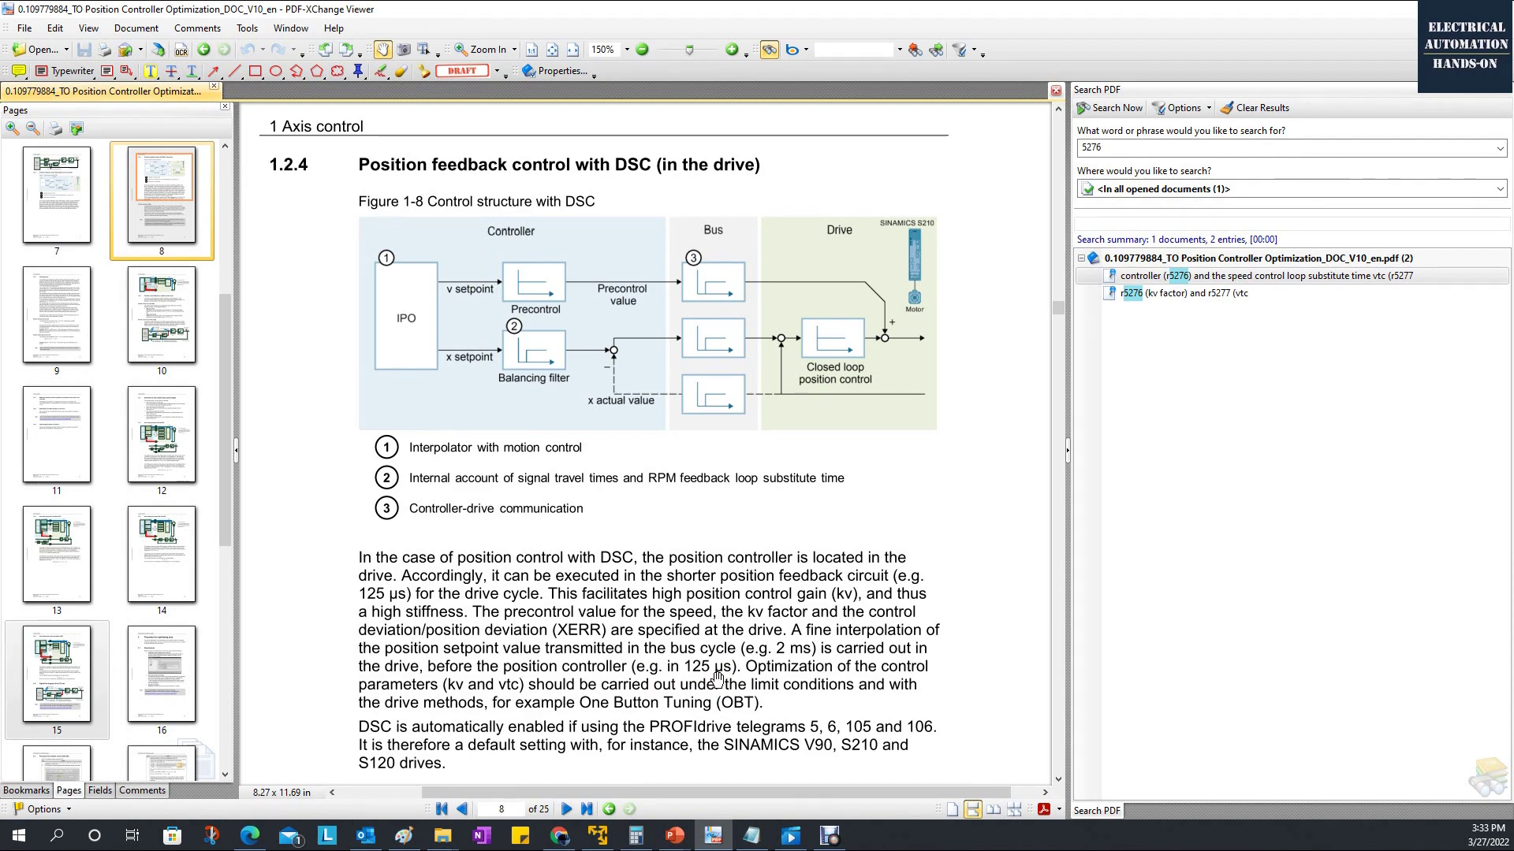
{"action": "scroll", "coordinate": [715, 677], "scroll_direction": "up", "scroll_amount": 15}
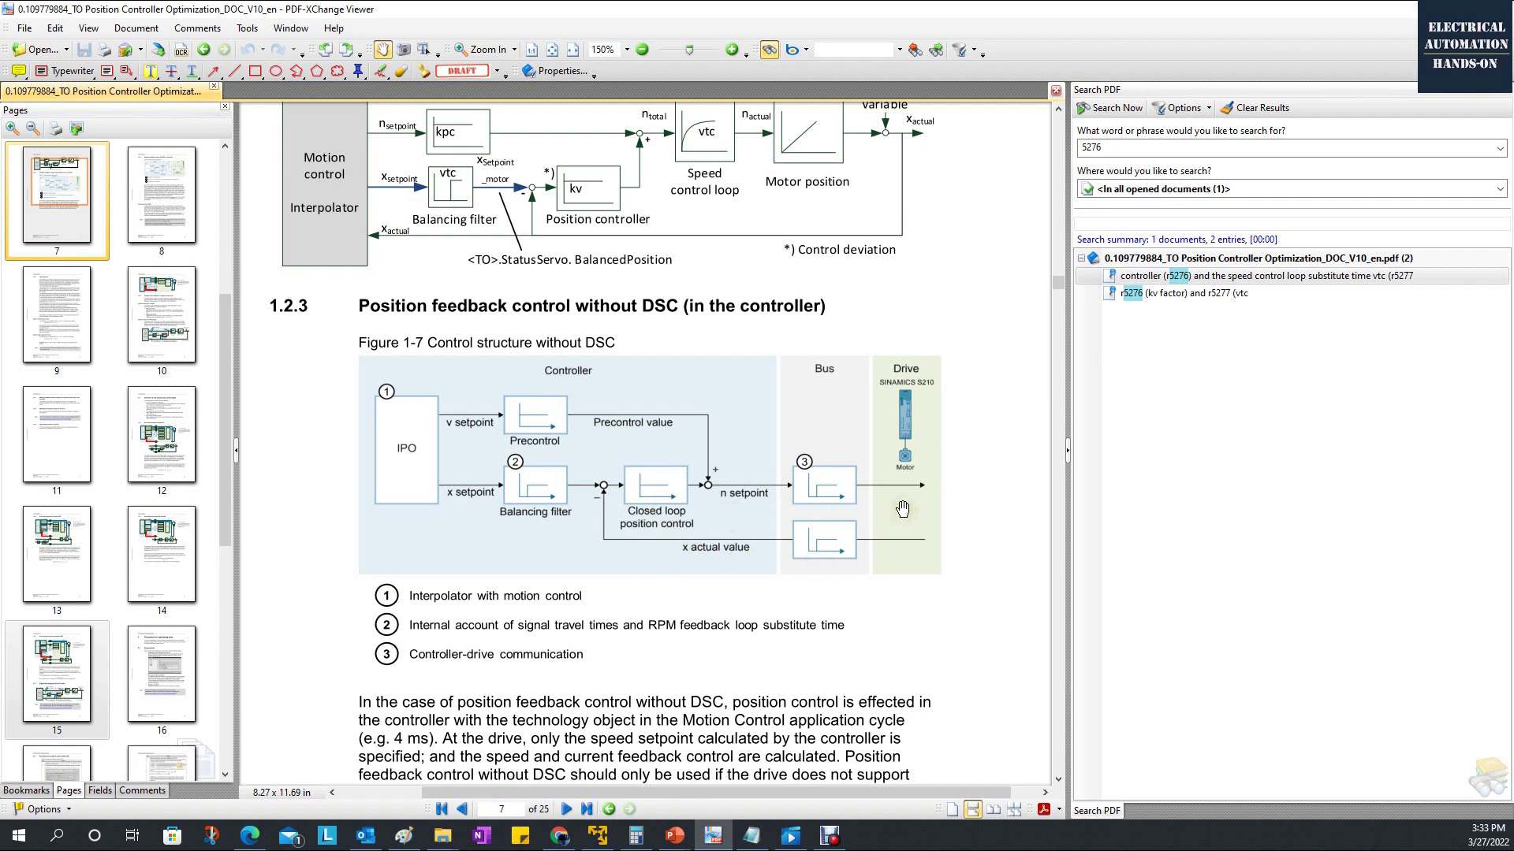
{"action": "scroll", "coordinate": [911, 450], "scroll_direction": "down", "scroll_amount": 1}
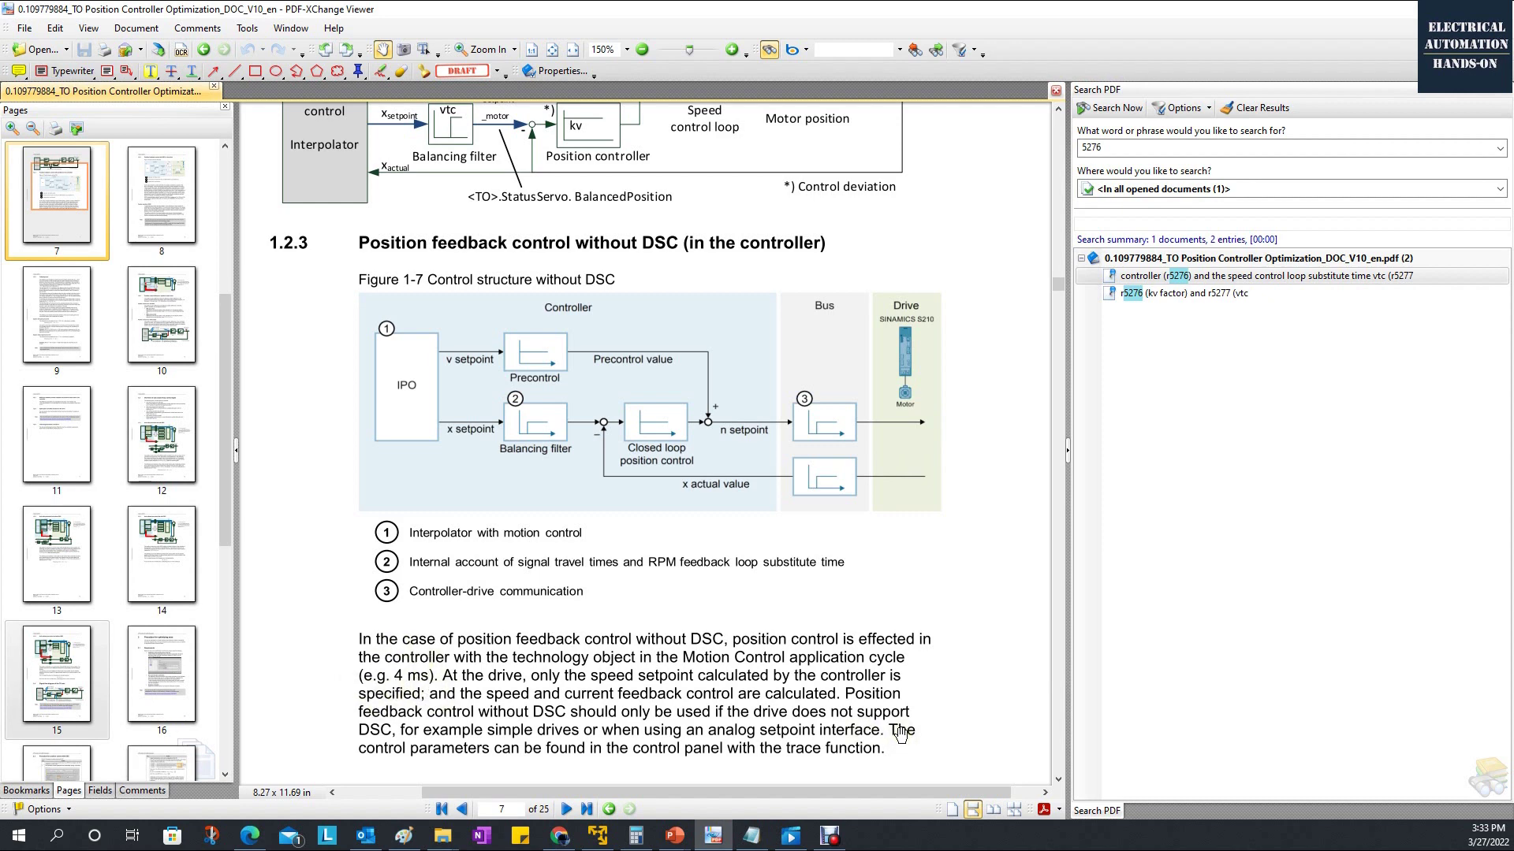
Step: Go to section 2.2, the procedure for position control with DSC, and read its One Button Tuning instructions
{"action": "key", "text": "Return"}
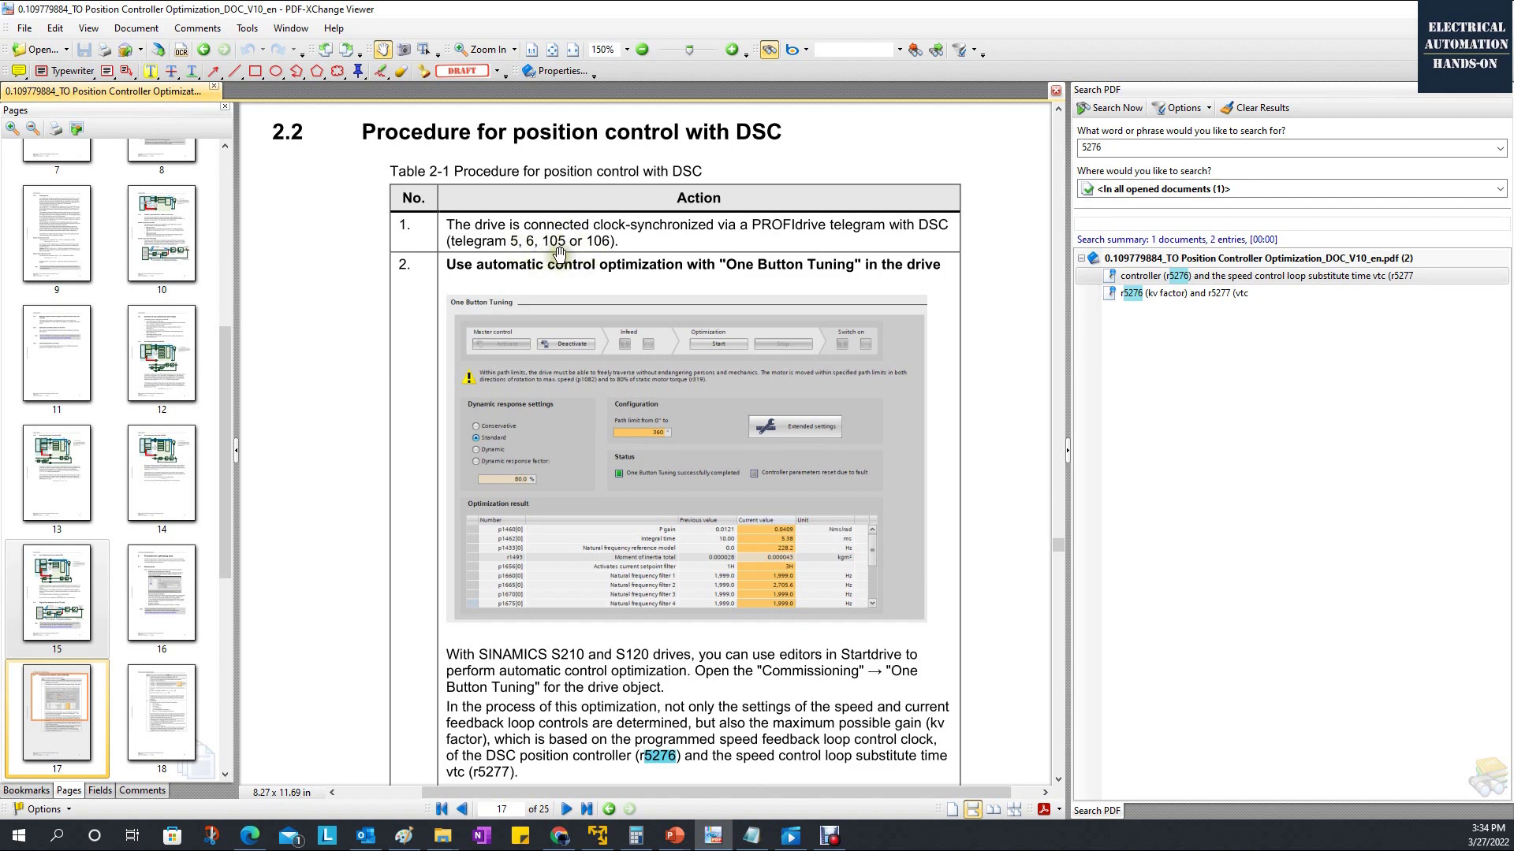
{"action": "scroll", "coordinate": [562, 254], "scroll_direction": "down", "scroll_amount": 1}
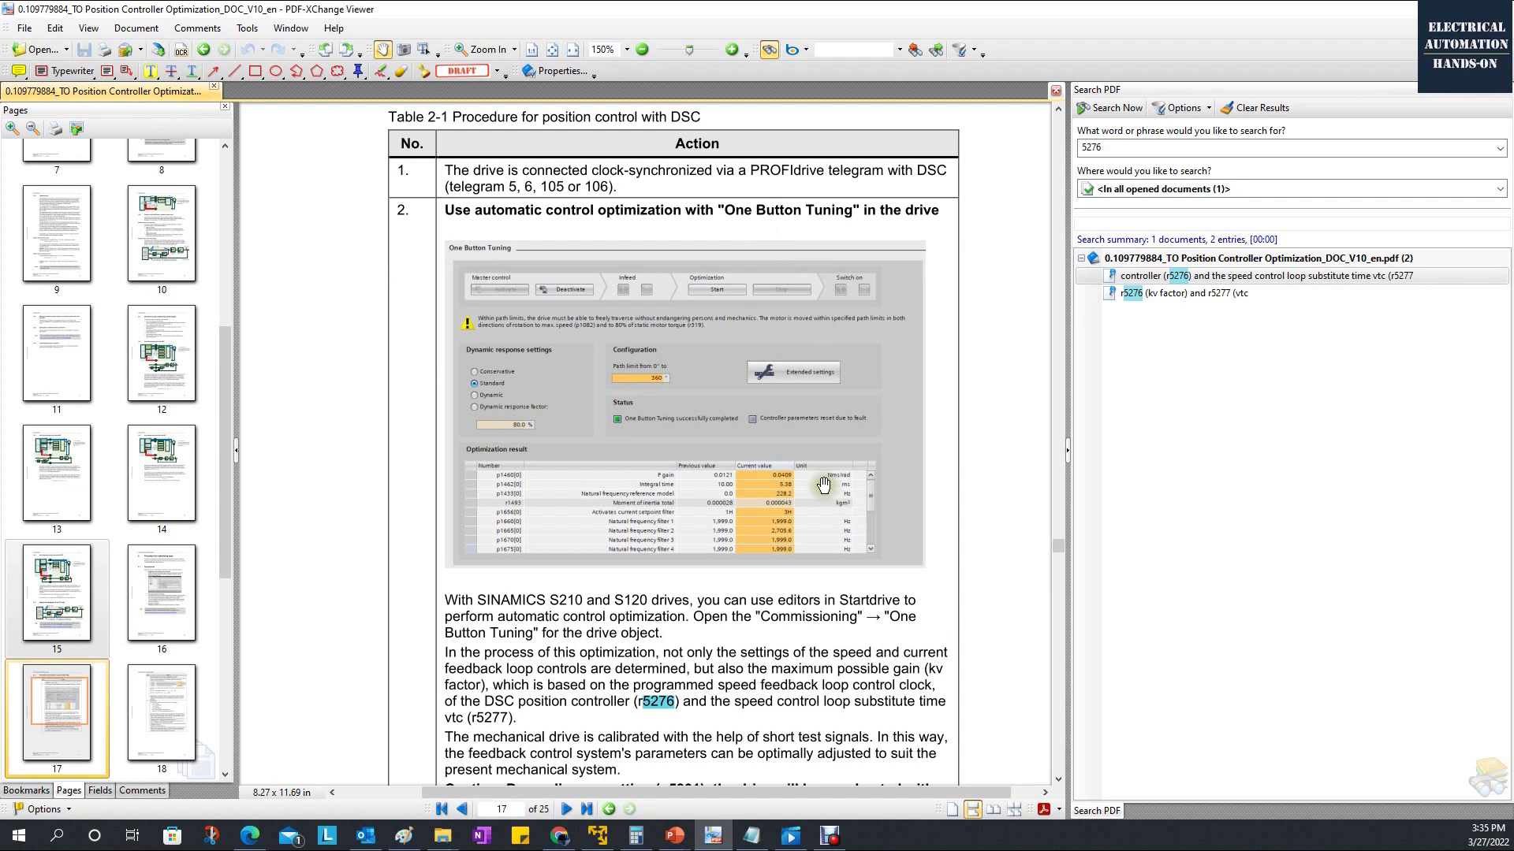
{"action": "scroll", "coordinate": [821, 426], "scroll_direction": "down", "scroll_amount": 1}
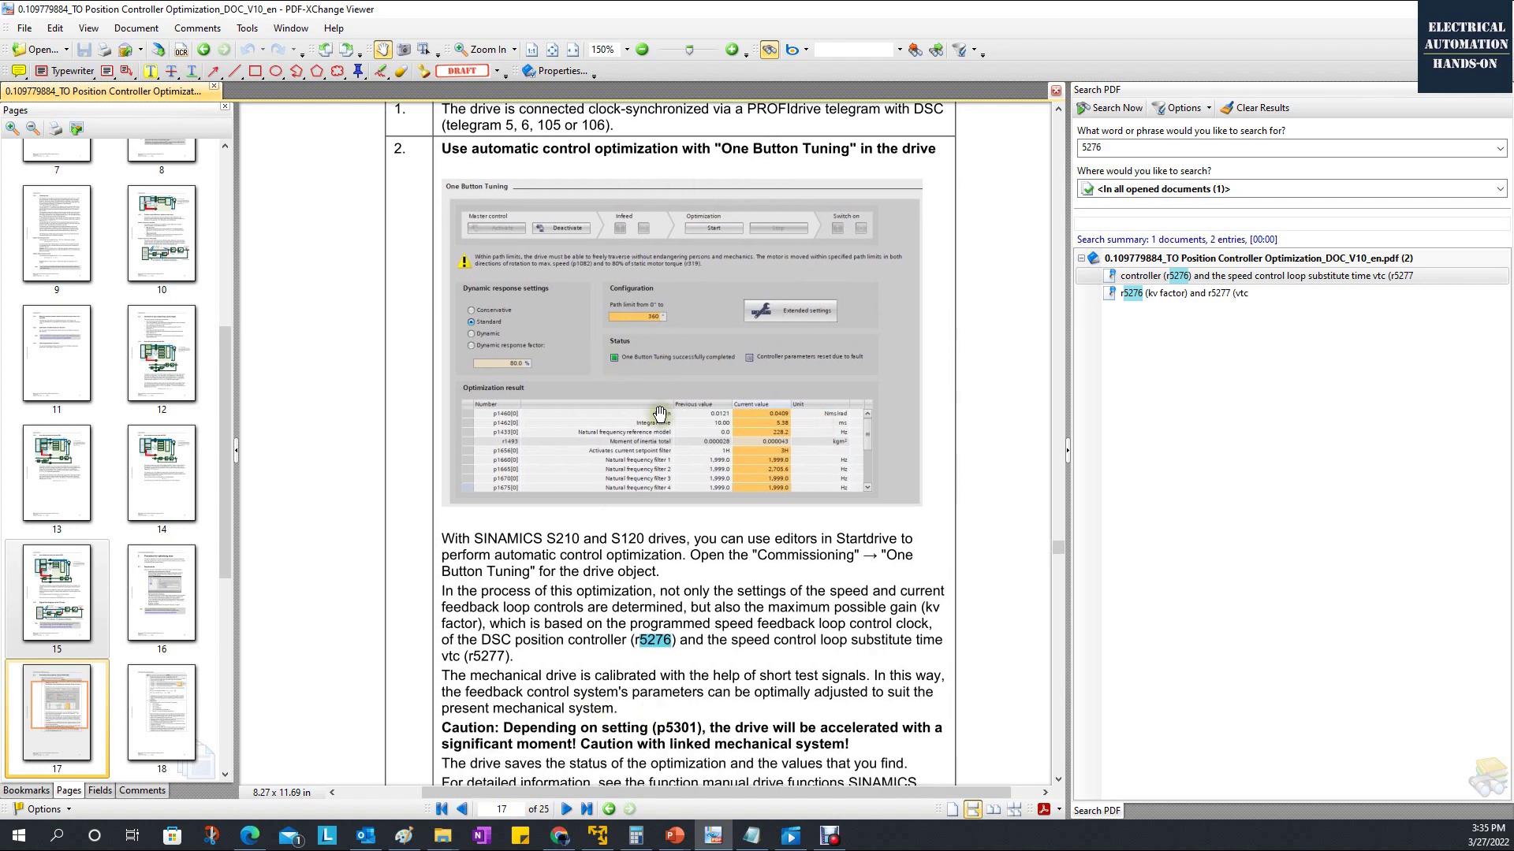
{"action": "scroll", "coordinate": [907, 473], "scroll_direction": "down", "scroll_amount": 1}
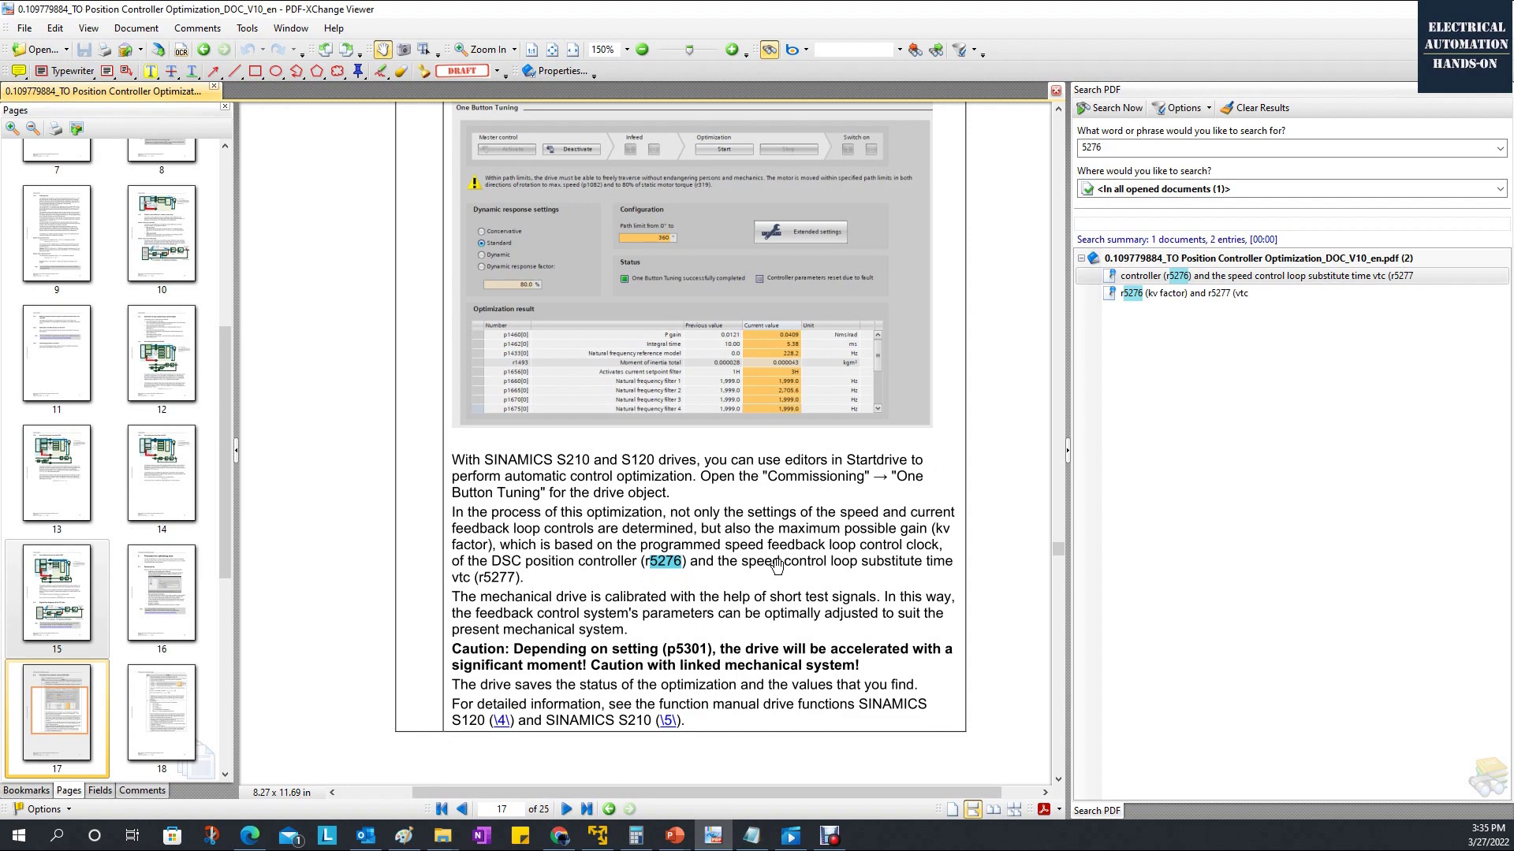
Step: Read how to convert and apply the kv and vtc parameters to the technology object and how to record the trace
{"action": "scroll", "coordinate": [776, 565], "scroll_direction": "down", "scroll_amount": 10}
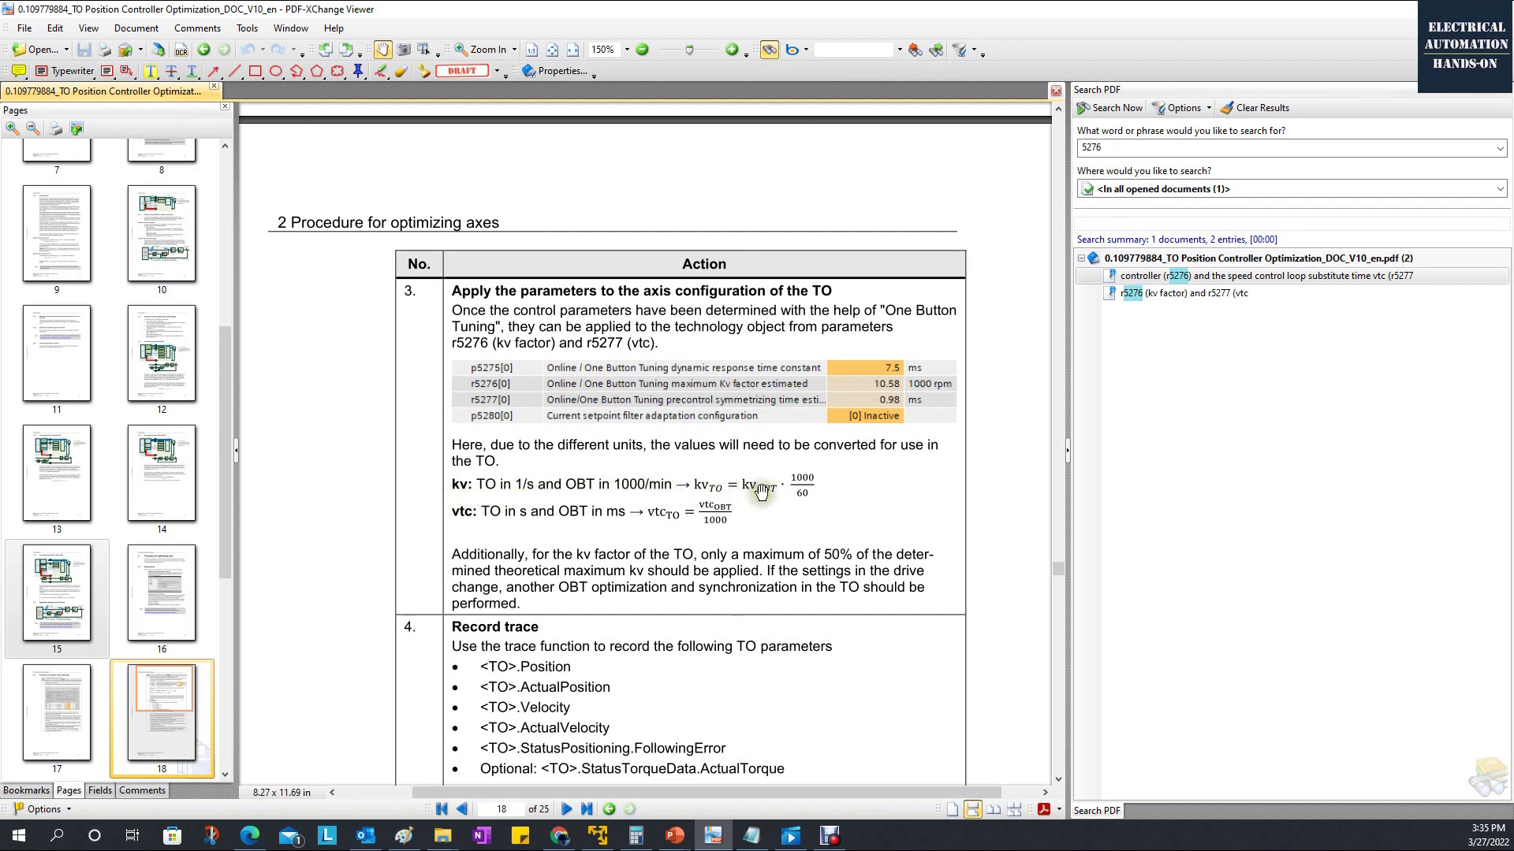
{"action": "scroll", "coordinate": [783, 509], "scroll_direction": "up", "scroll_amount": 1}
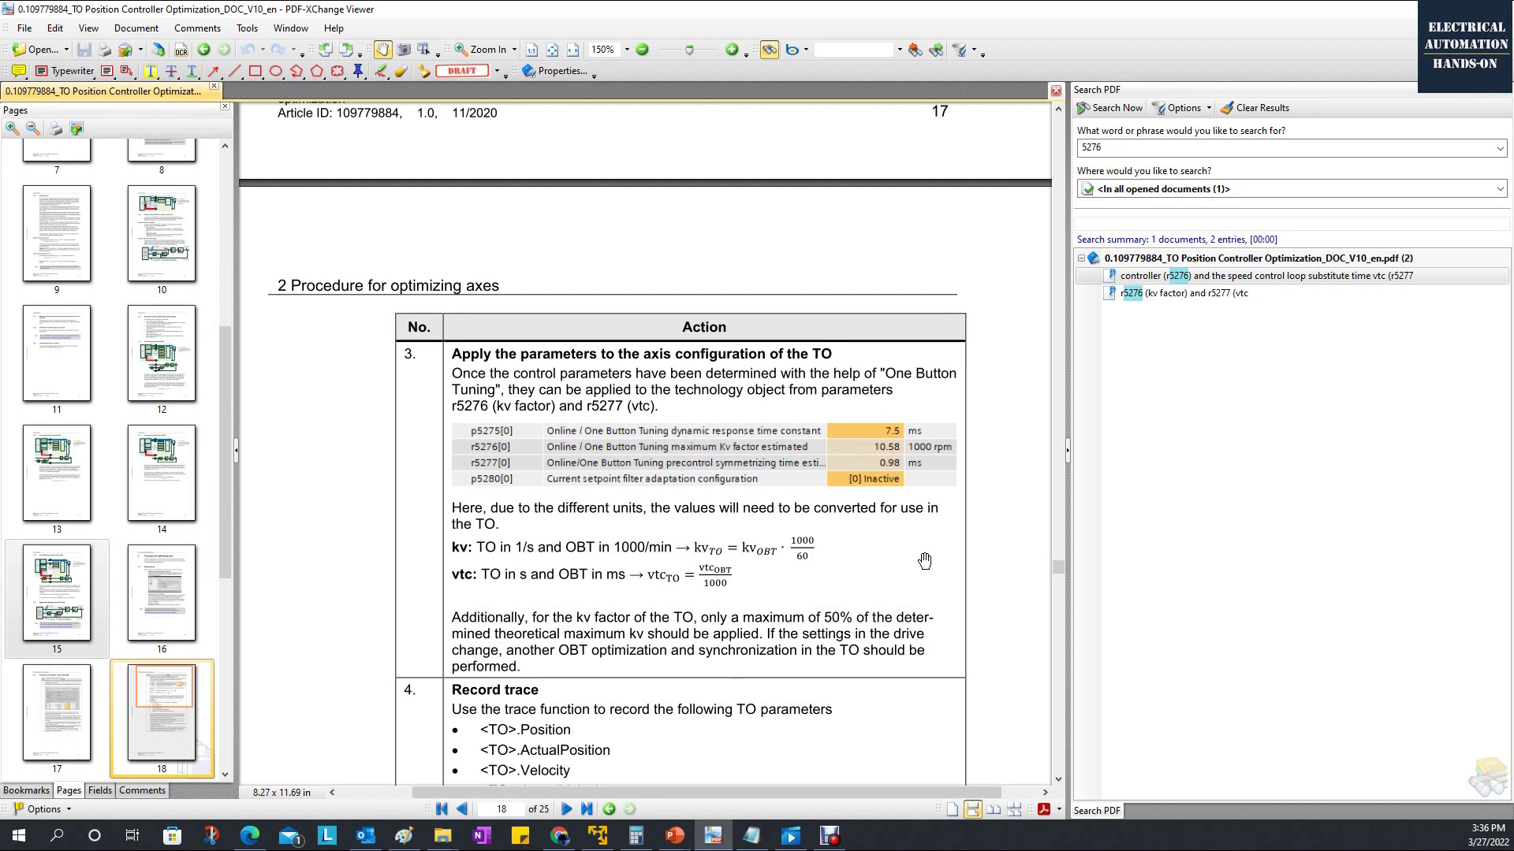
{"action": "scroll", "coordinate": [925, 561], "scroll_direction": "down", "scroll_amount": 5}
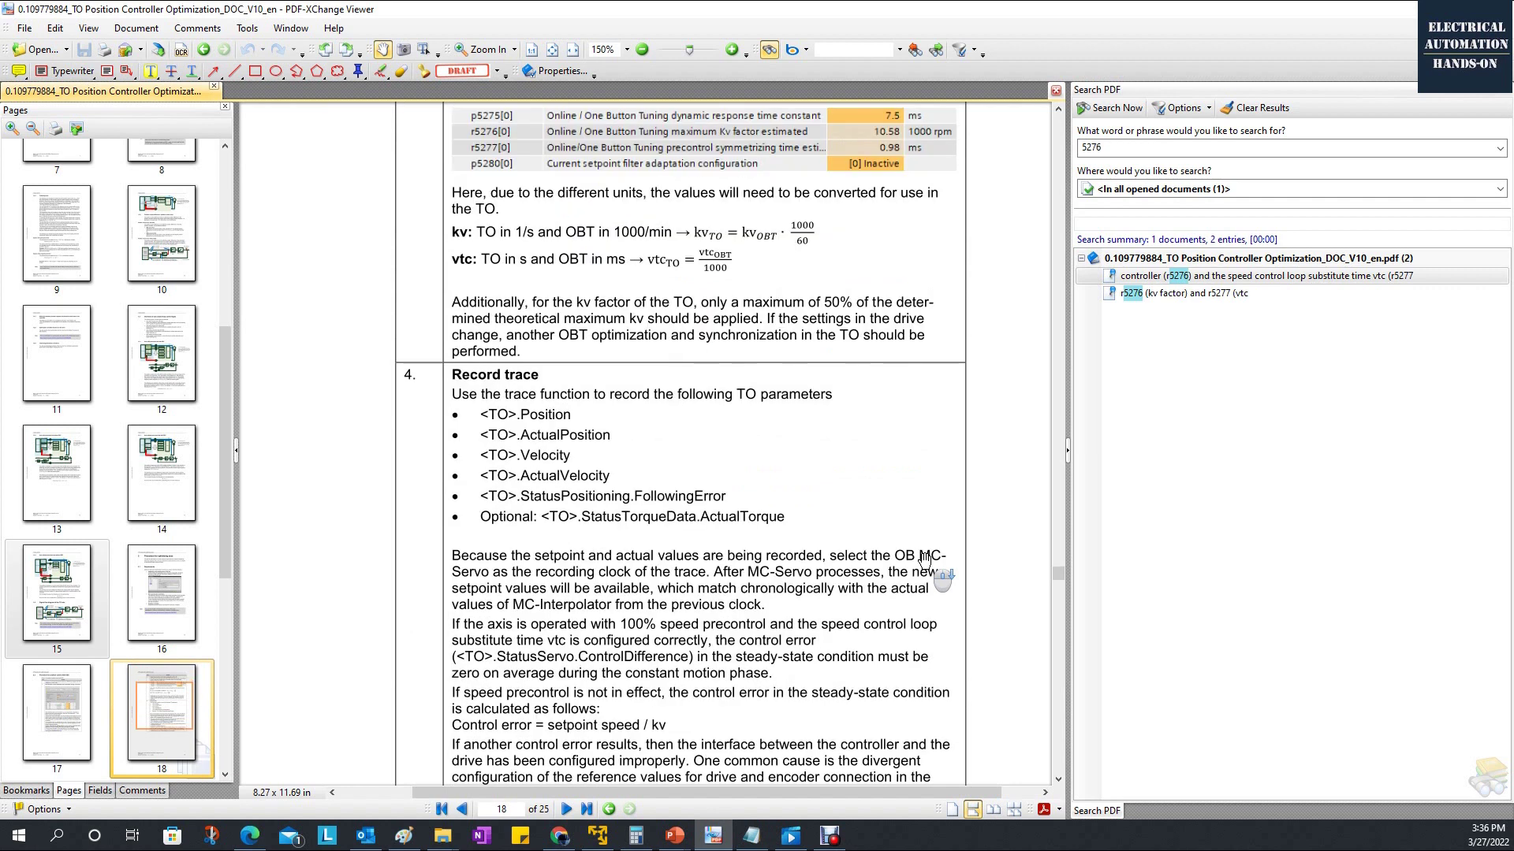
{"action": "scroll", "coordinate": [925, 561], "scroll_direction": "down", "scroll_amount": 1}
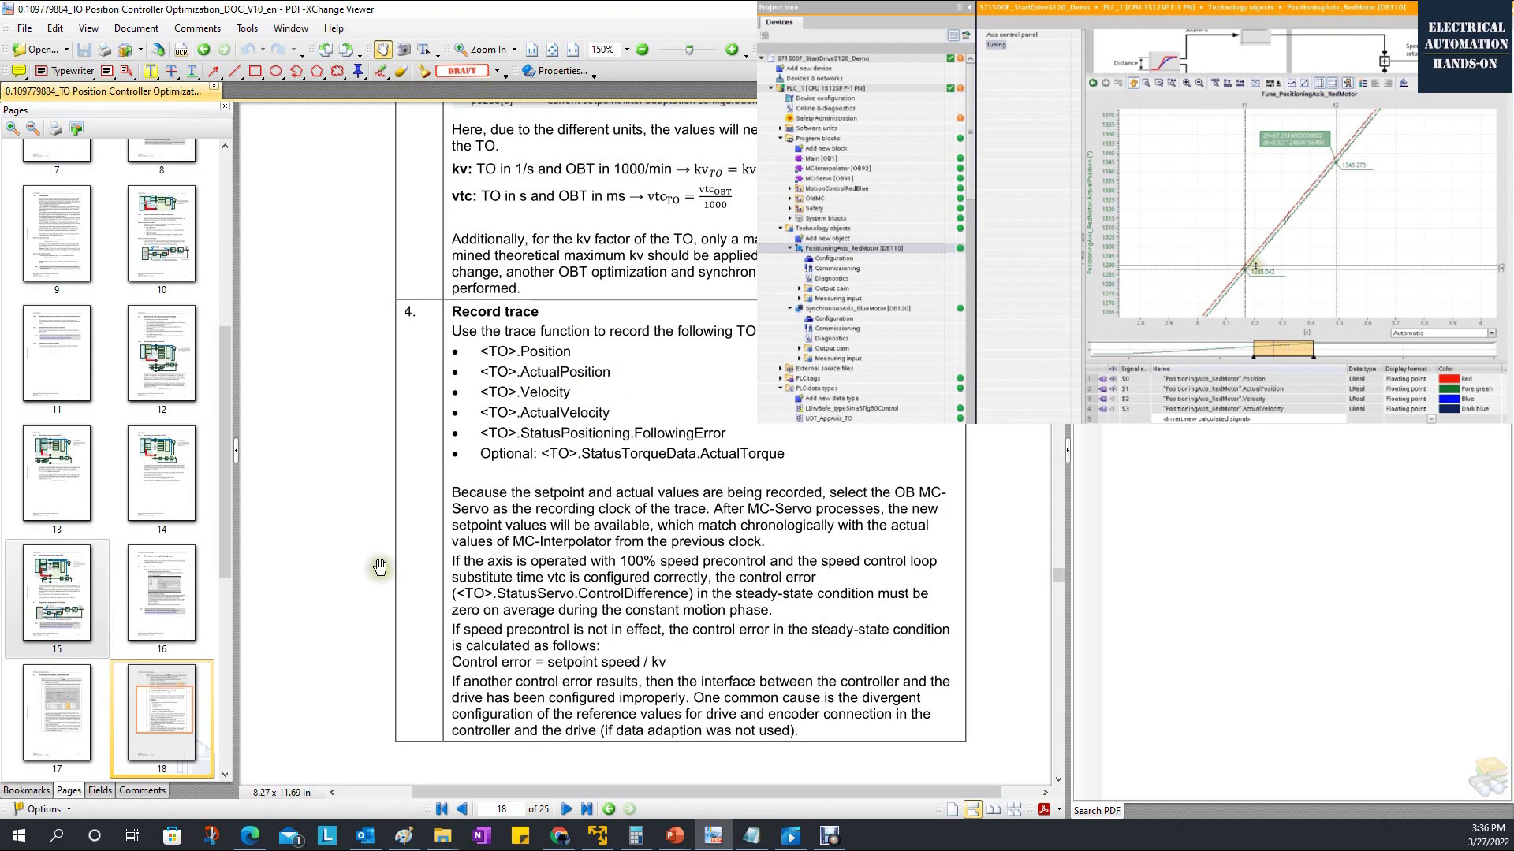
{"action": "scroll", "coordinate": [863, 476], "scroll_direction": "up", "scroll_amount": 1}
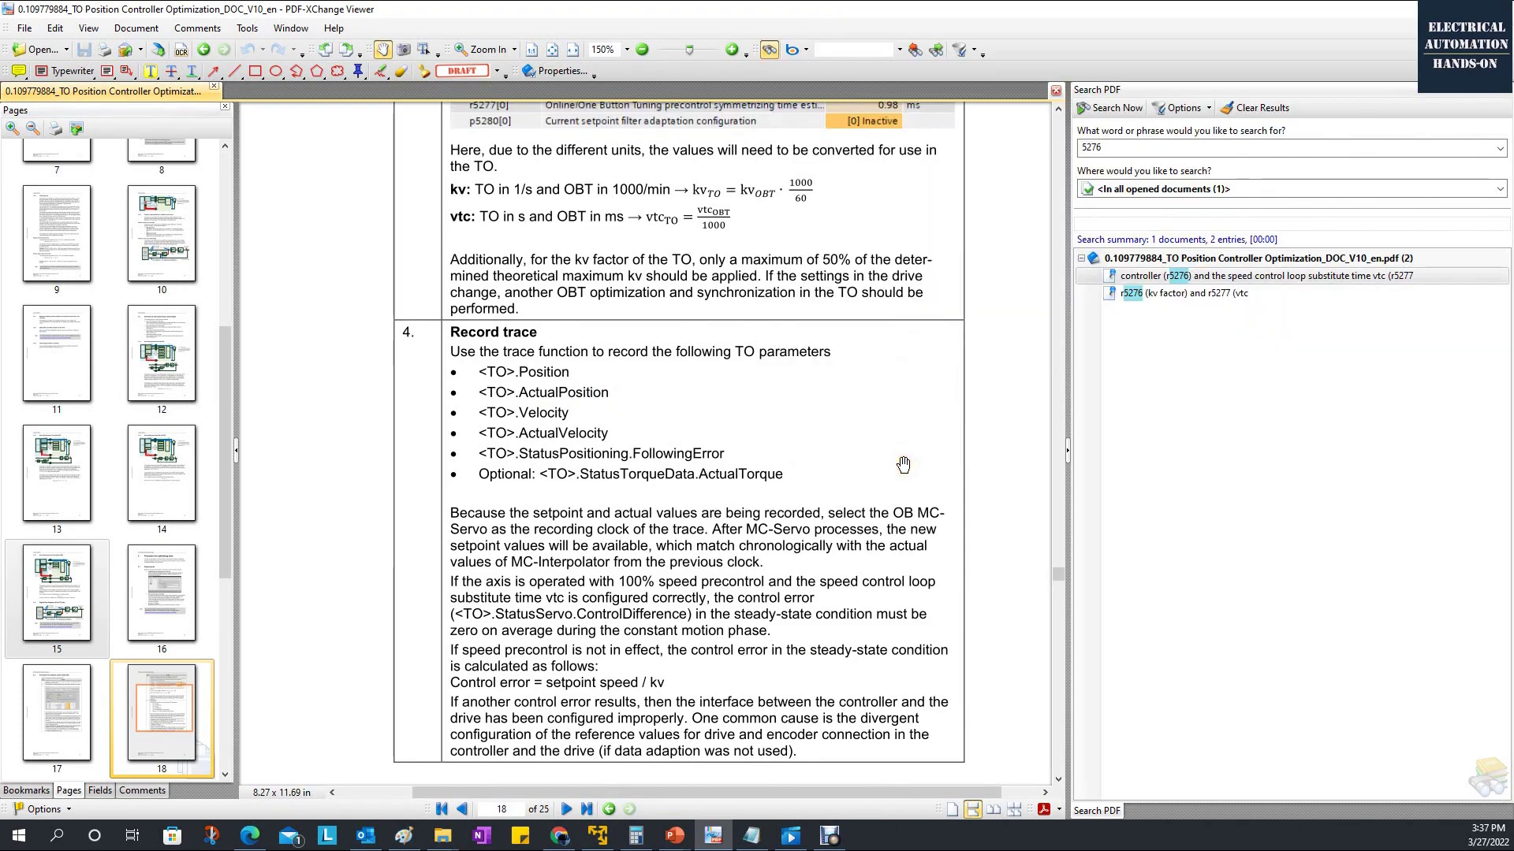
{"action": "scroll", "coordinate": [902, 465], "scroll_direction": "up", "scroll_amount": 10}
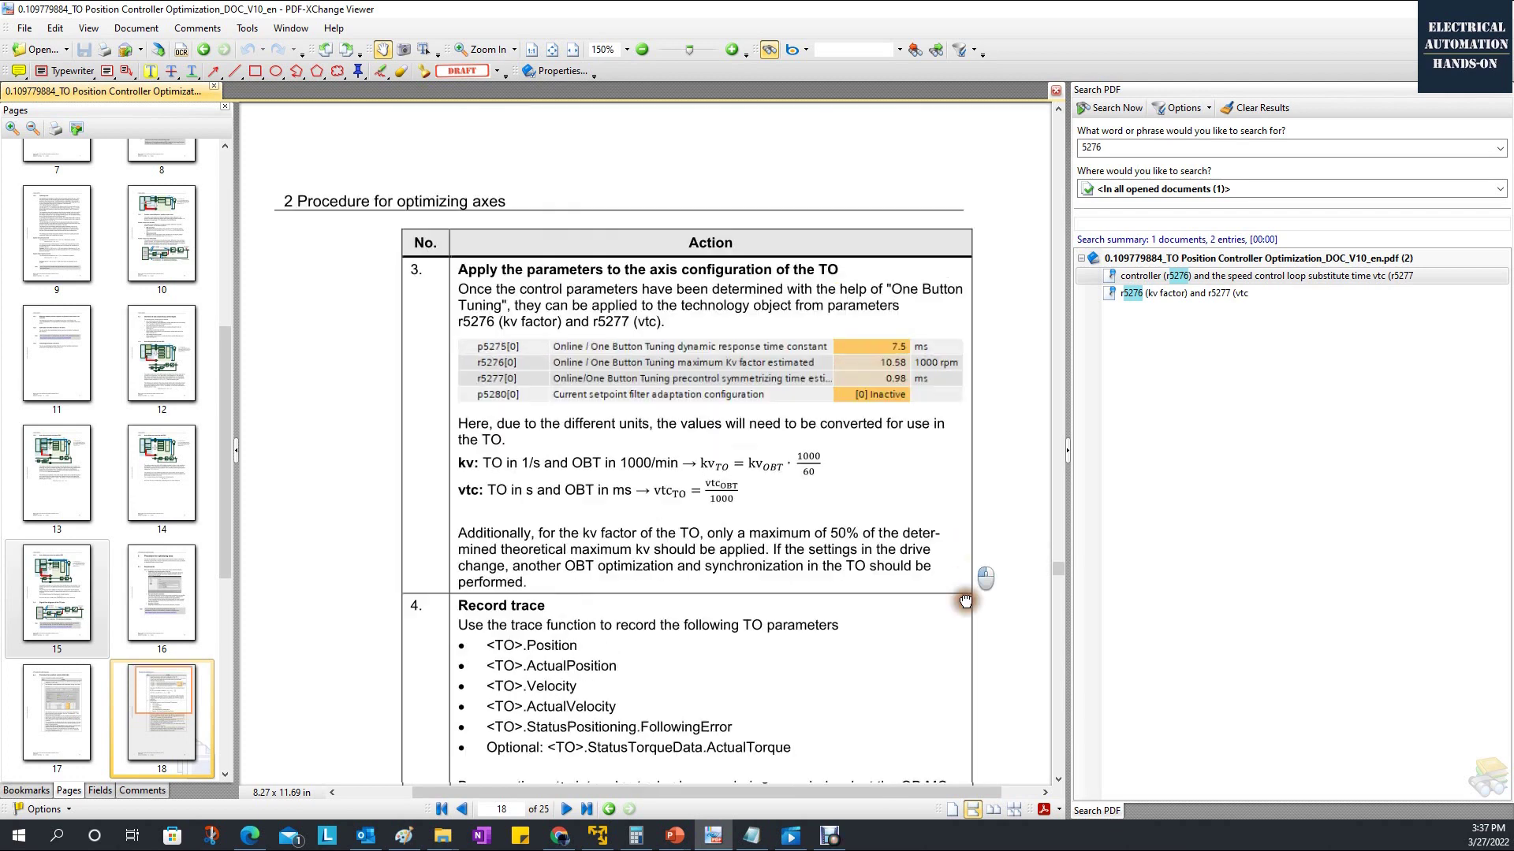
{"action": "scroll", "coordinate": [928, 761], "scroll_direction": "up", "scroll_amount": 4}
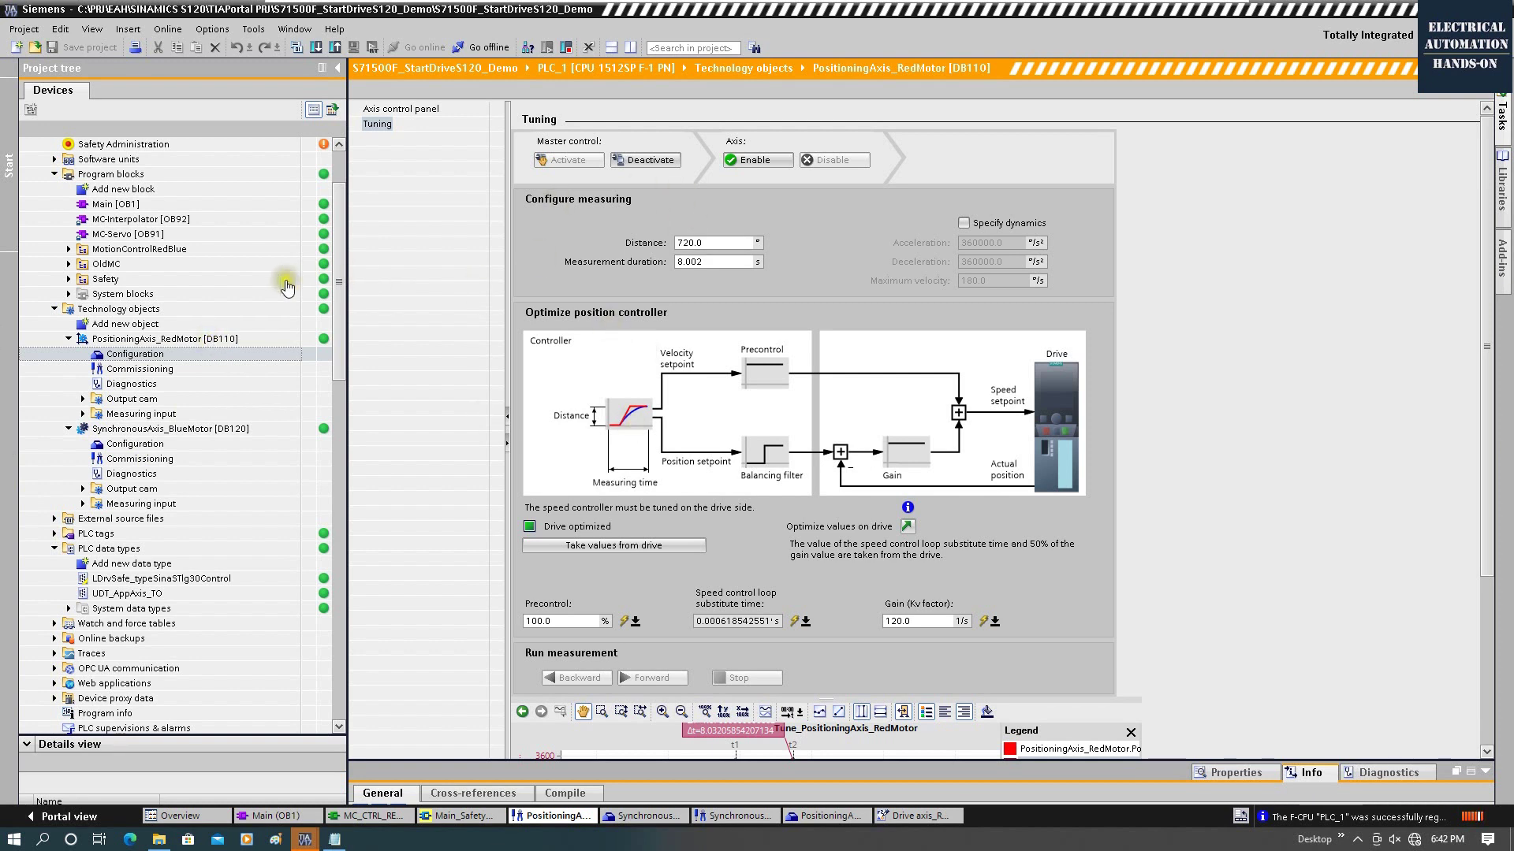
Step: In TIA Portal, open the configuration of the PositioningAxis_RedMotor technology object to view its control loop settings
{"action": "double_click", "coordinate": [189, 340]}
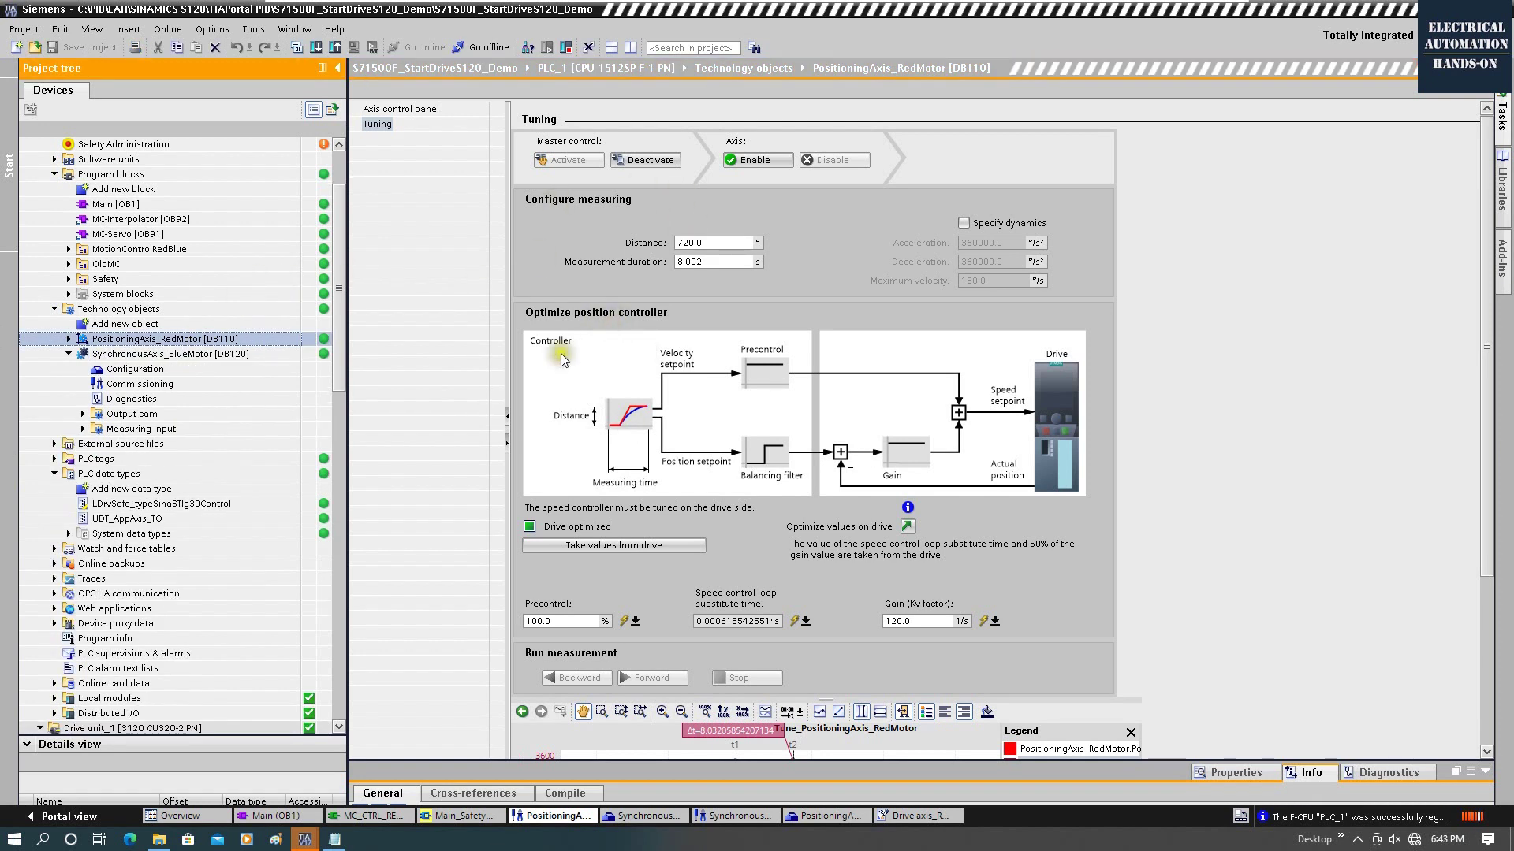
{"action": "double_click", "coordinate": [195, 339]}
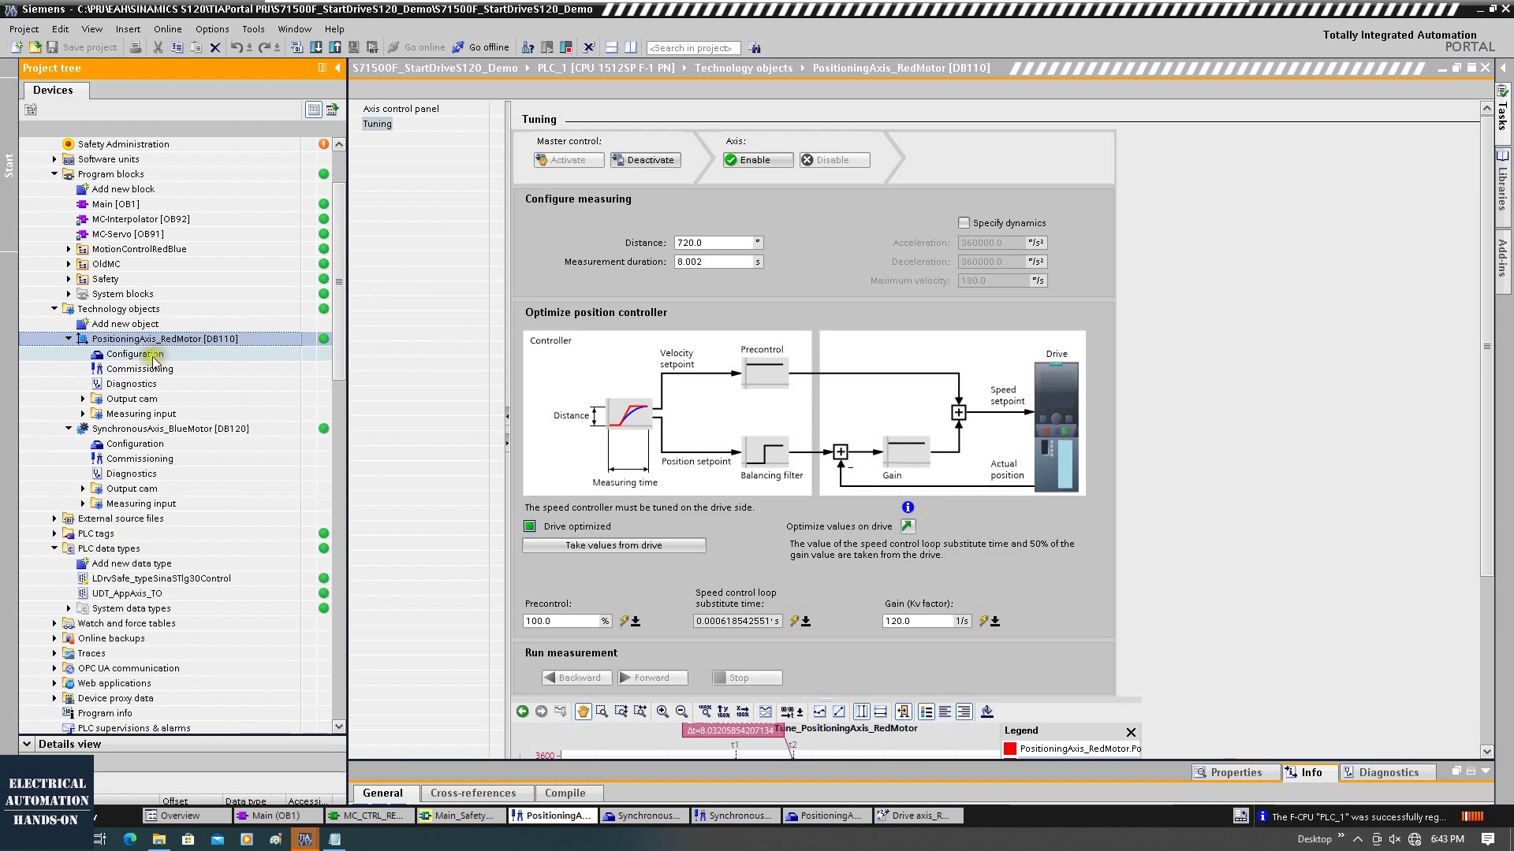
{"action": "double_click", "coordinate": [142, 354]}
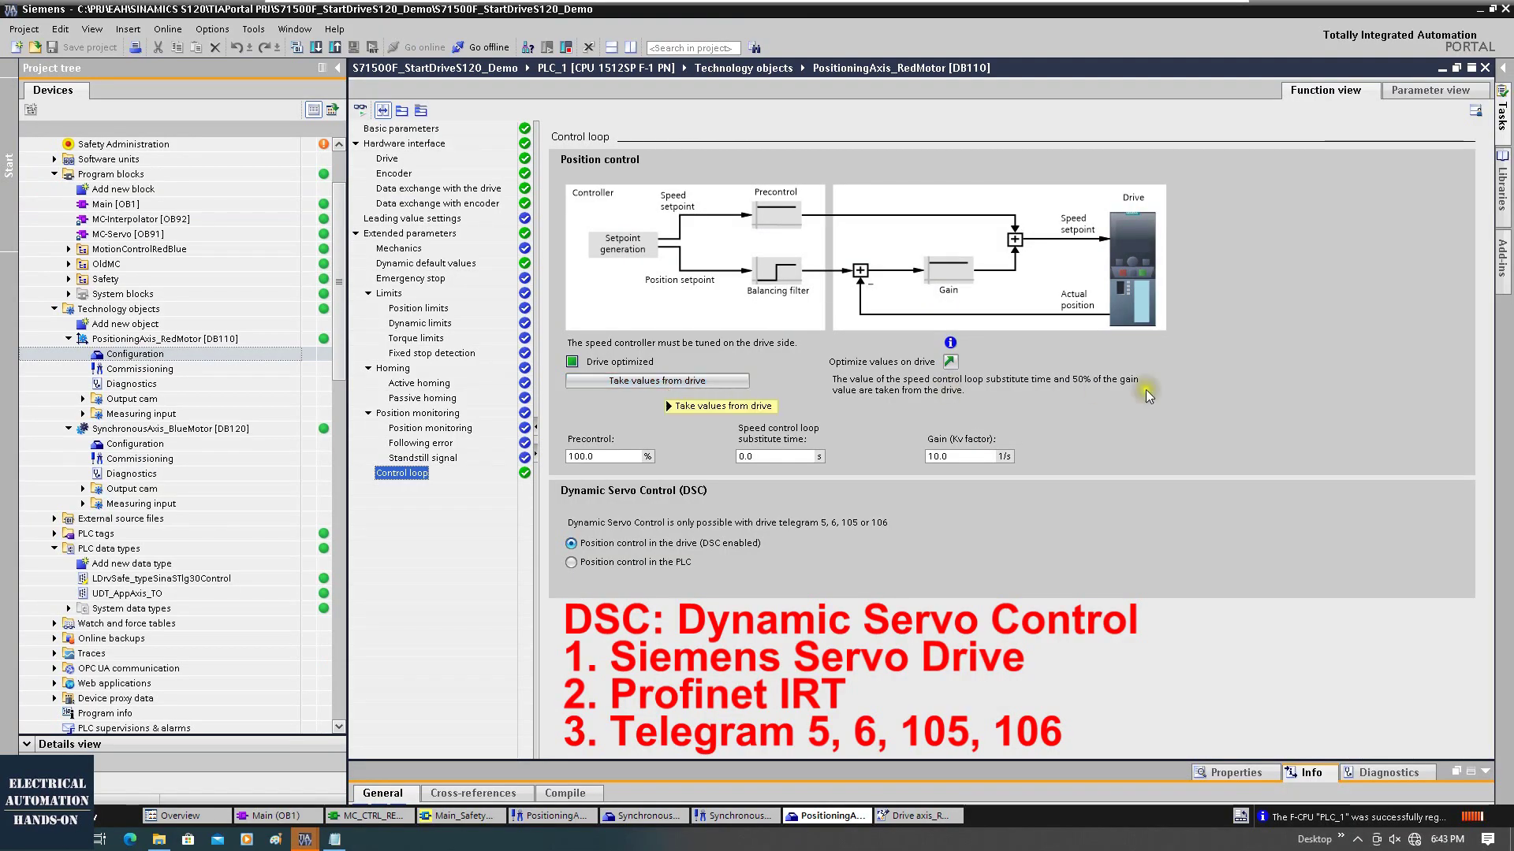
Step: Open the red axis drive's One Button Tuning from the control loop settings, take master control and run the optimization
{"action": "left_click", "coordinate": [951, 364]}
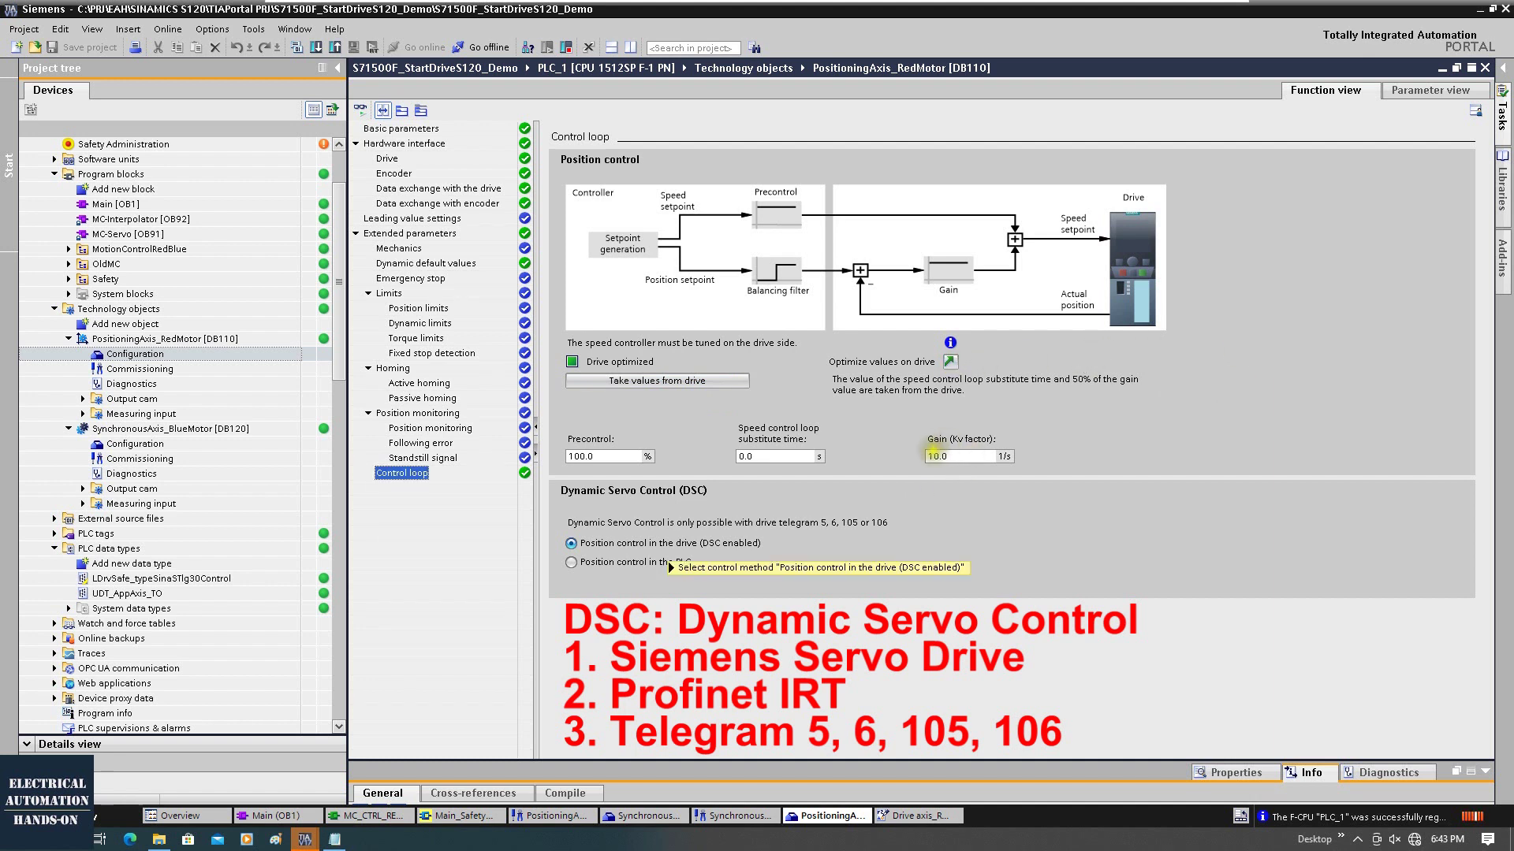
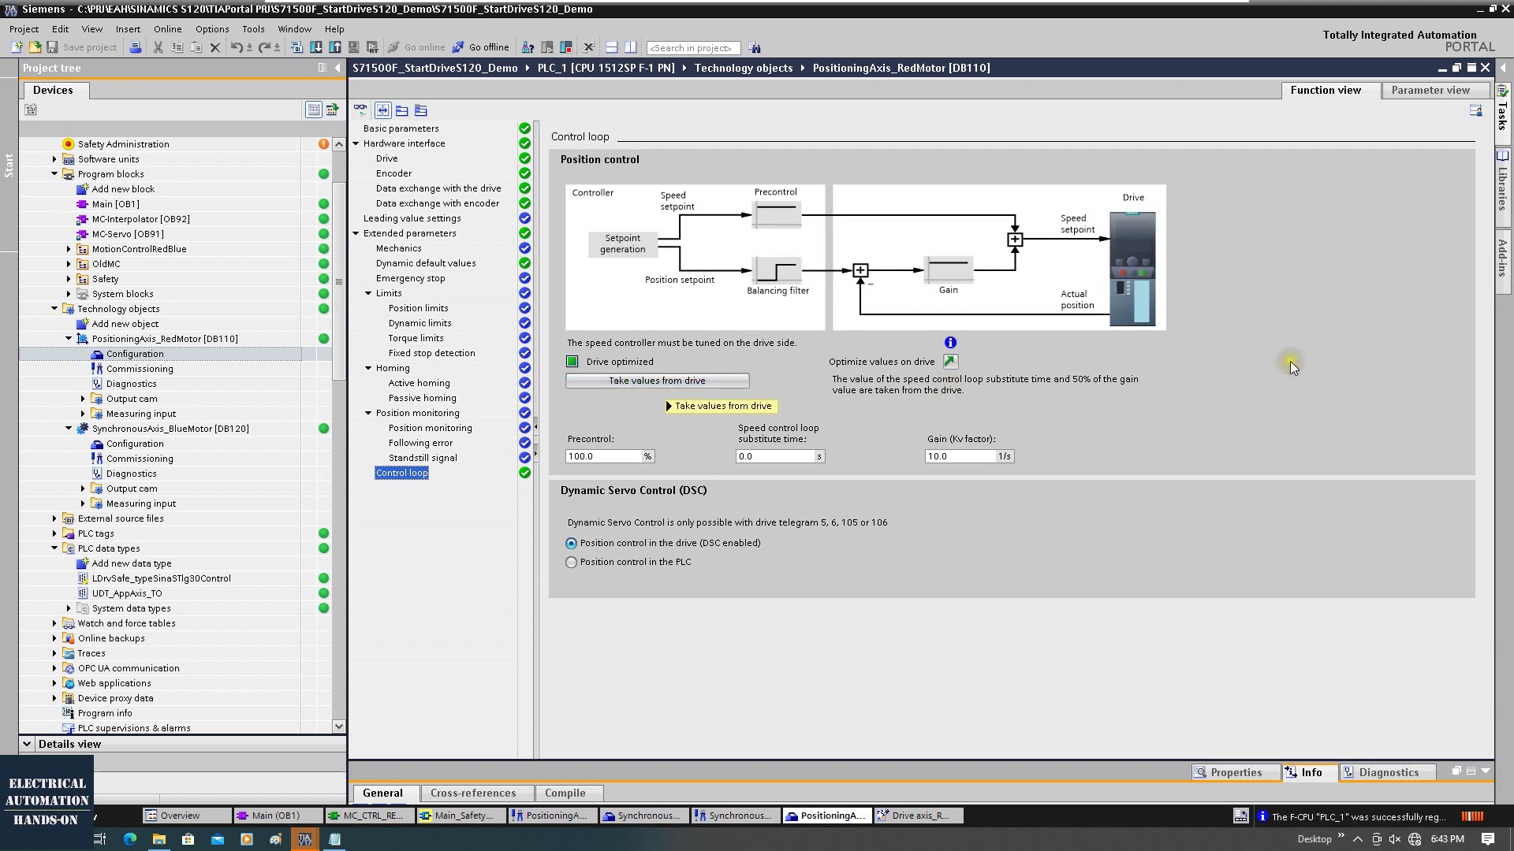
{"action": "left_click", "coordinate": [951, 363]}
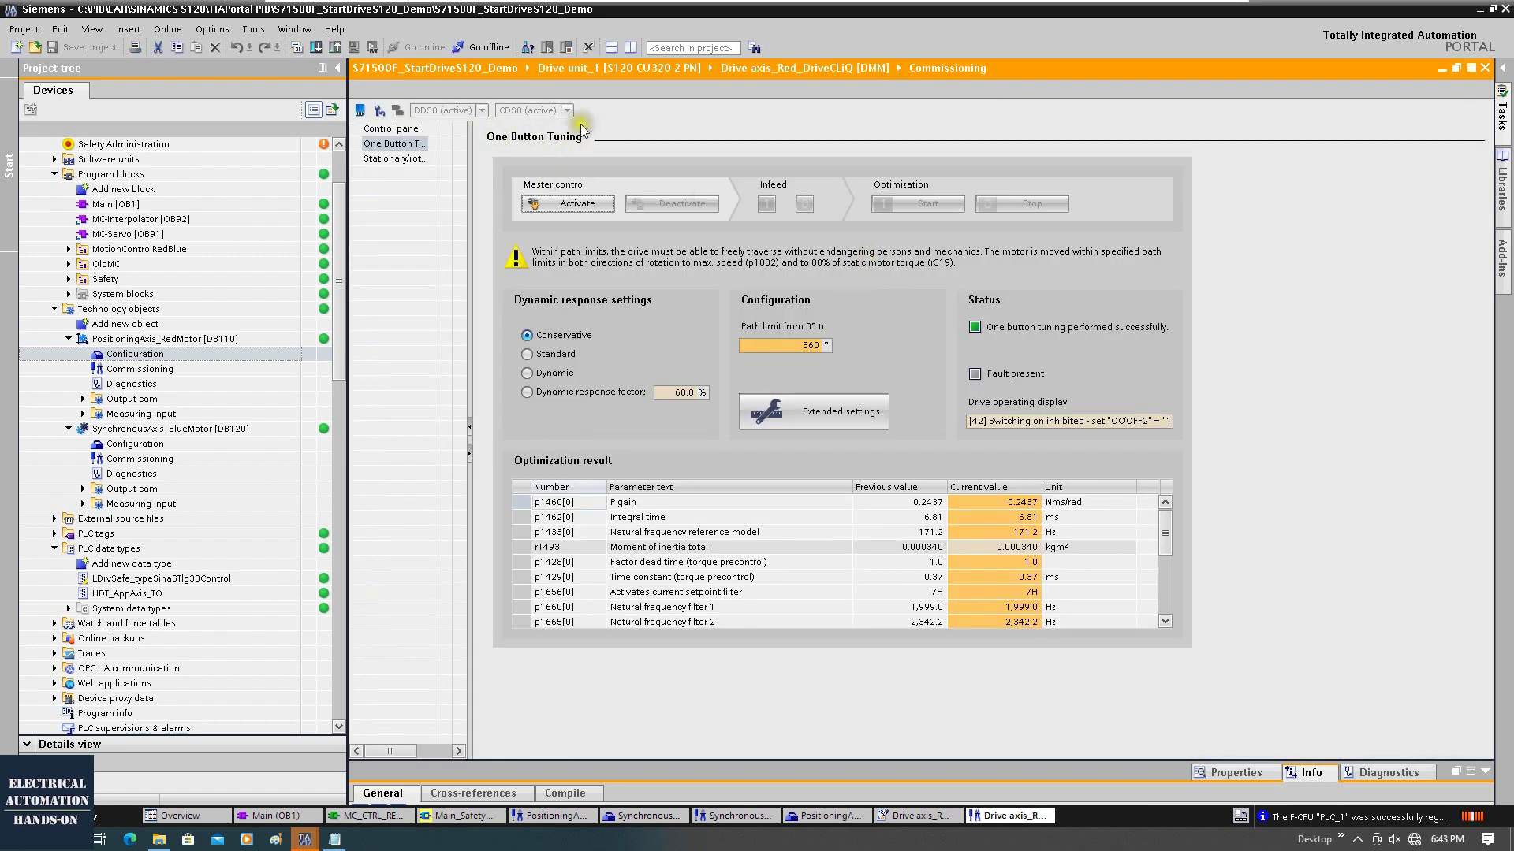
{"action": "left_click", "coordinate": [585, 205]}
{"action": "left_click", "coordinate": [885, 637]}
{"action": "left_click", "coordinate": [930, 207]}
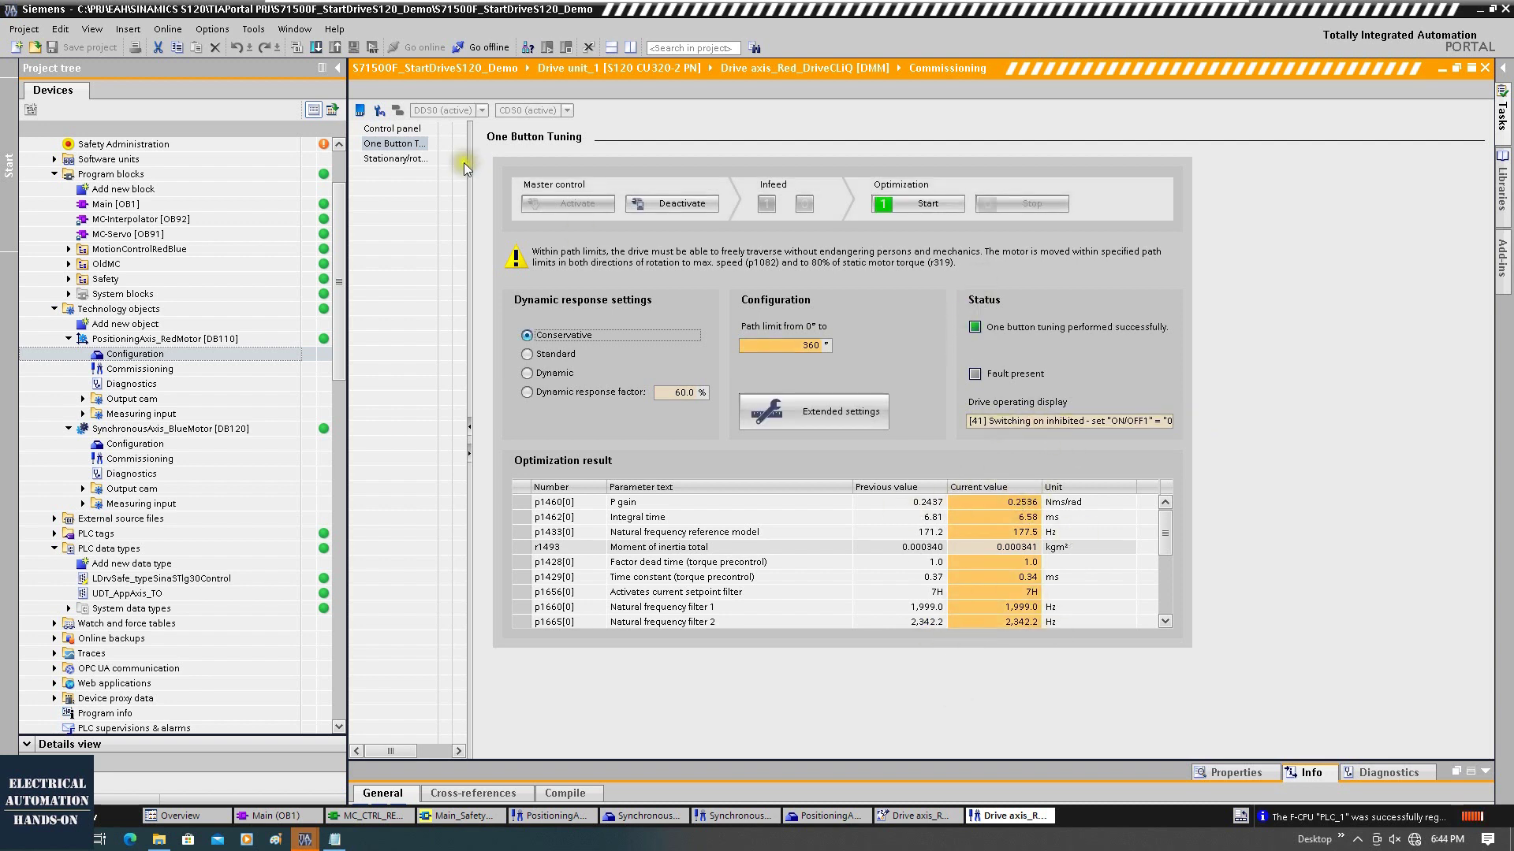
Step: Open the red drive axis's parameter list and inspect r5276, the estimated maximum Kv factor, together with its full unit
{"action": "scroll", "coordinate": [160, 375], "scroll_direction": "down", "scroll_amount": 8}
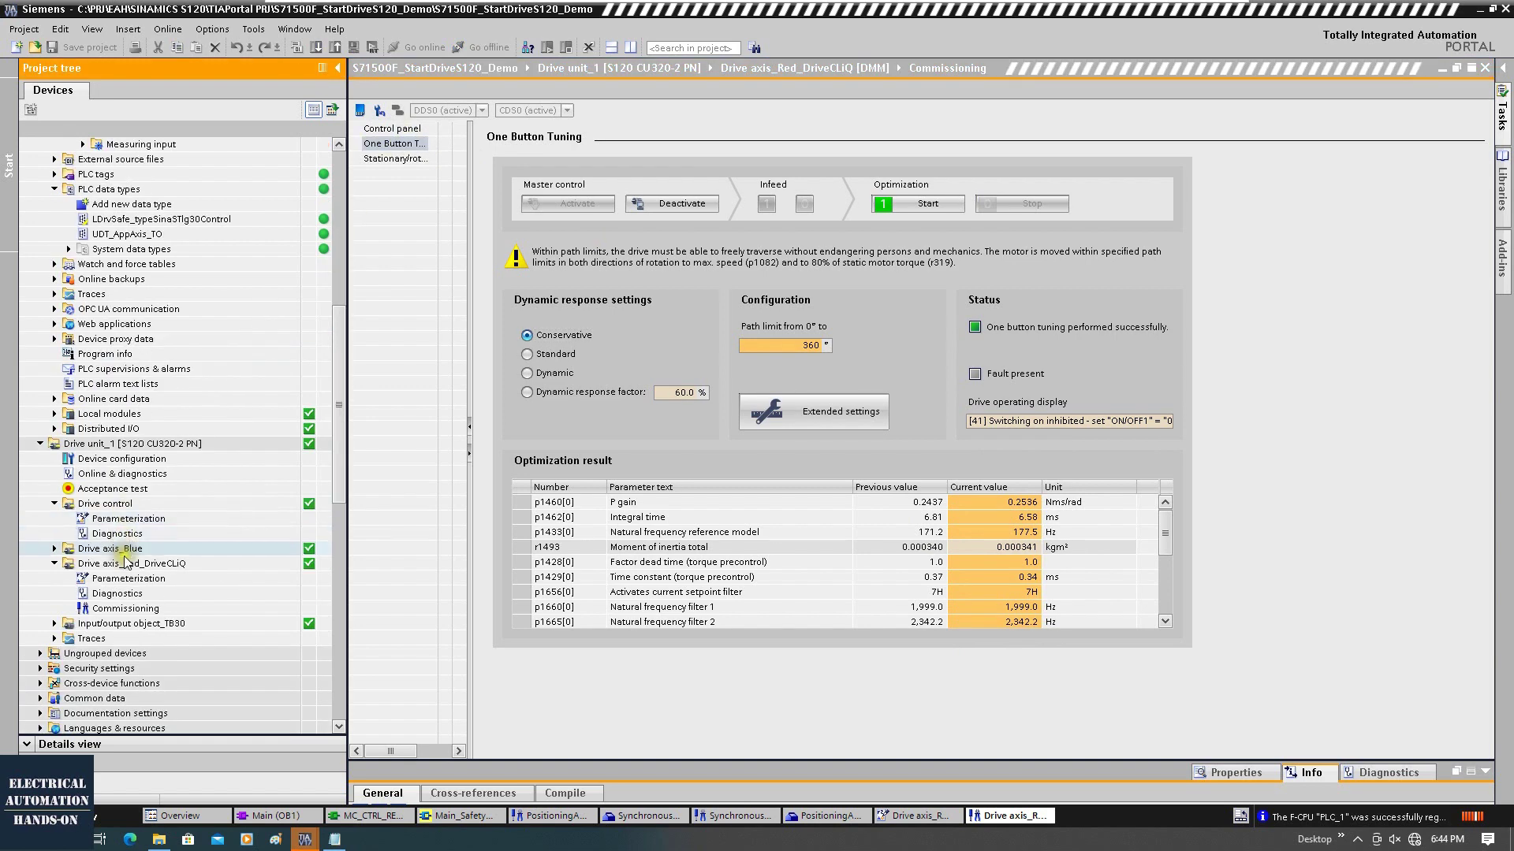
{"action": "double_click", "coordinate": [126, 519]}
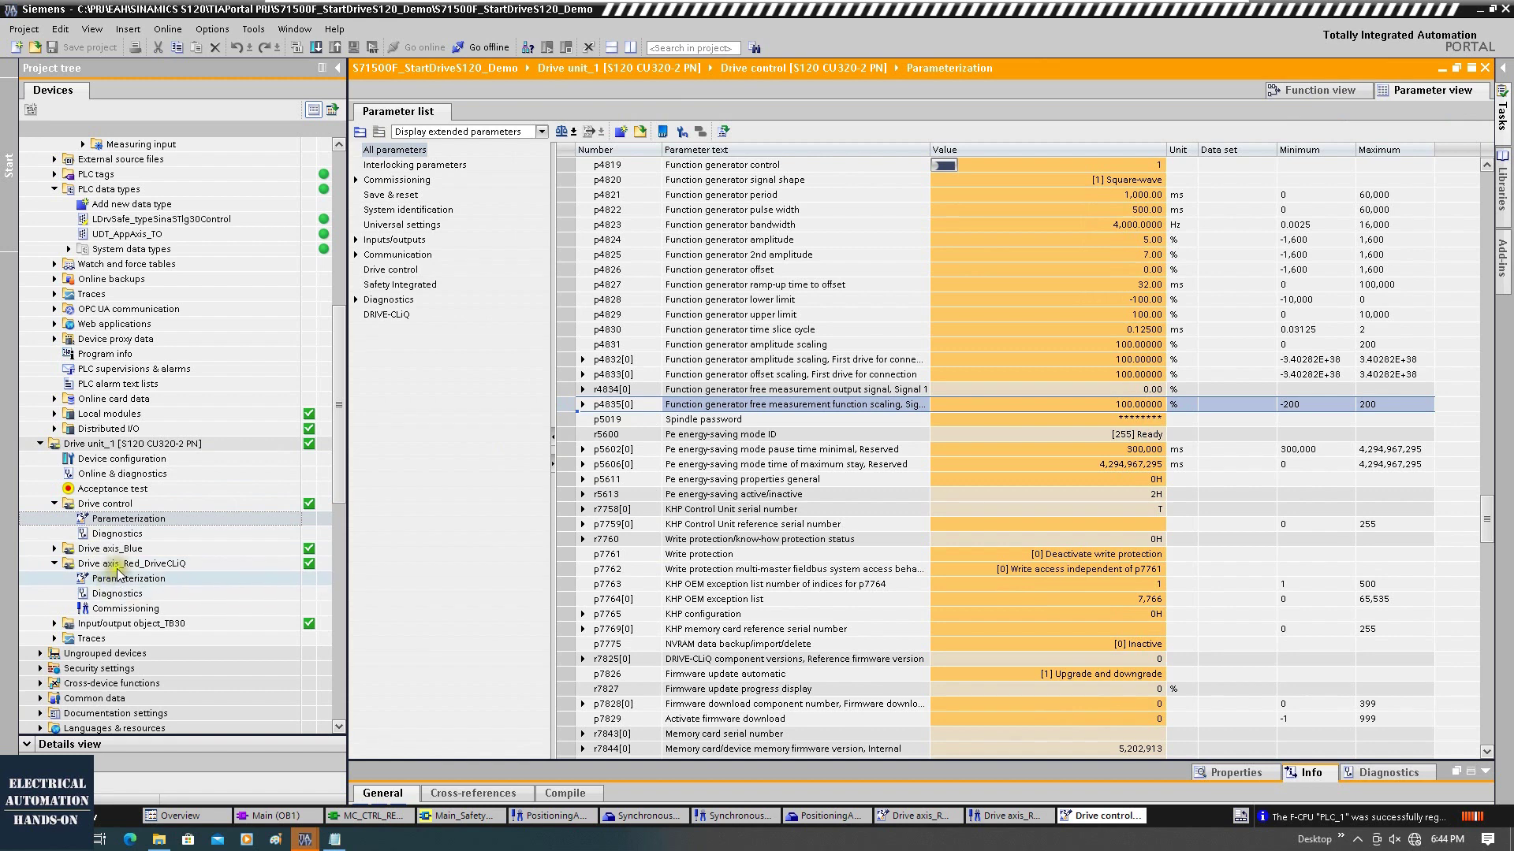
{"action": "double_click", "coordinate": [130, 580]}
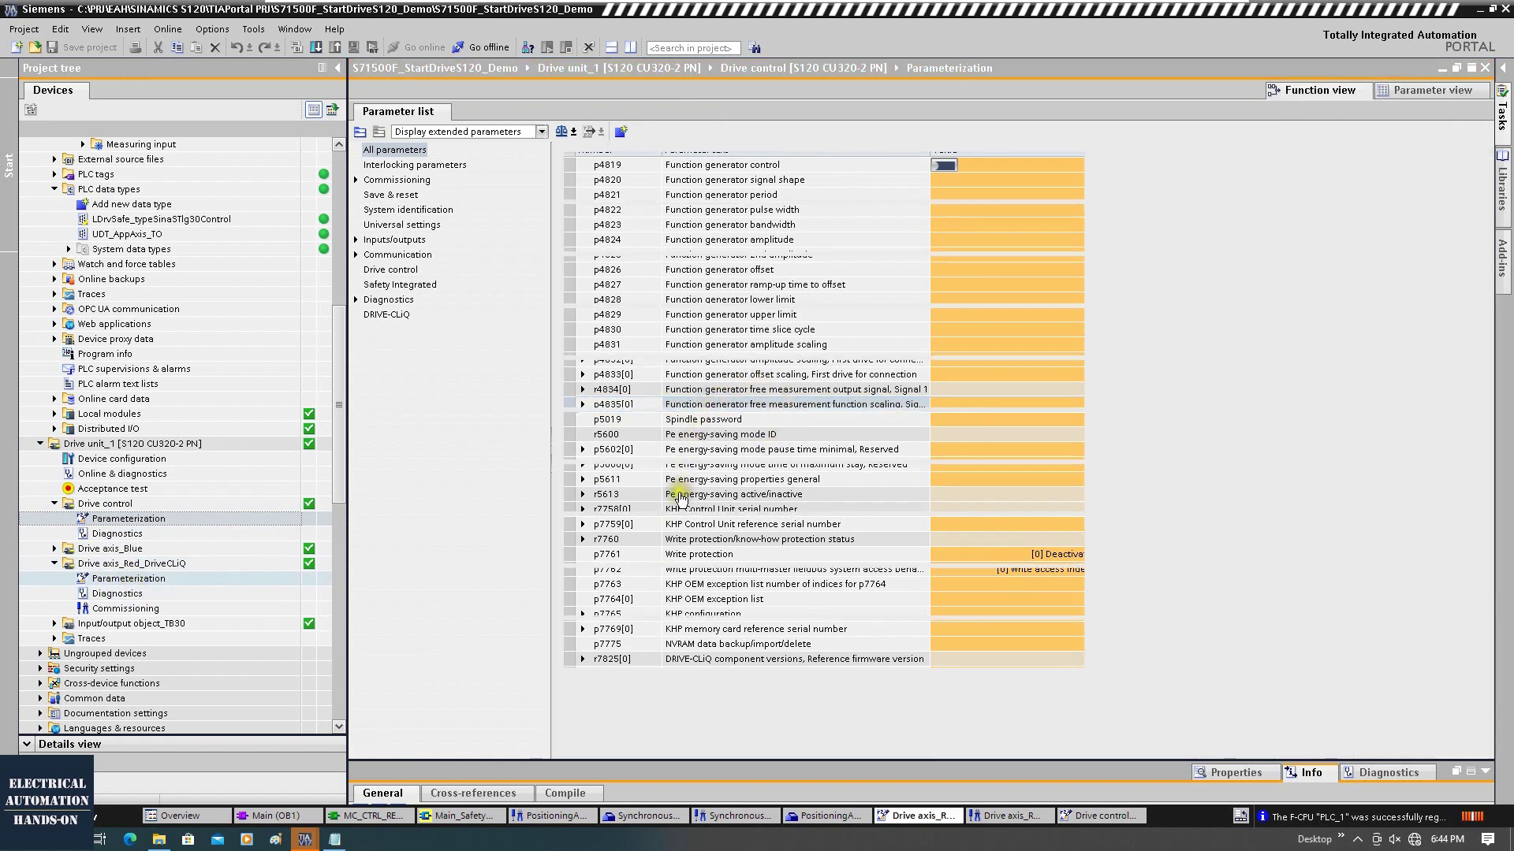
{"action": "left_click", "coordinate": [1423, 91]}
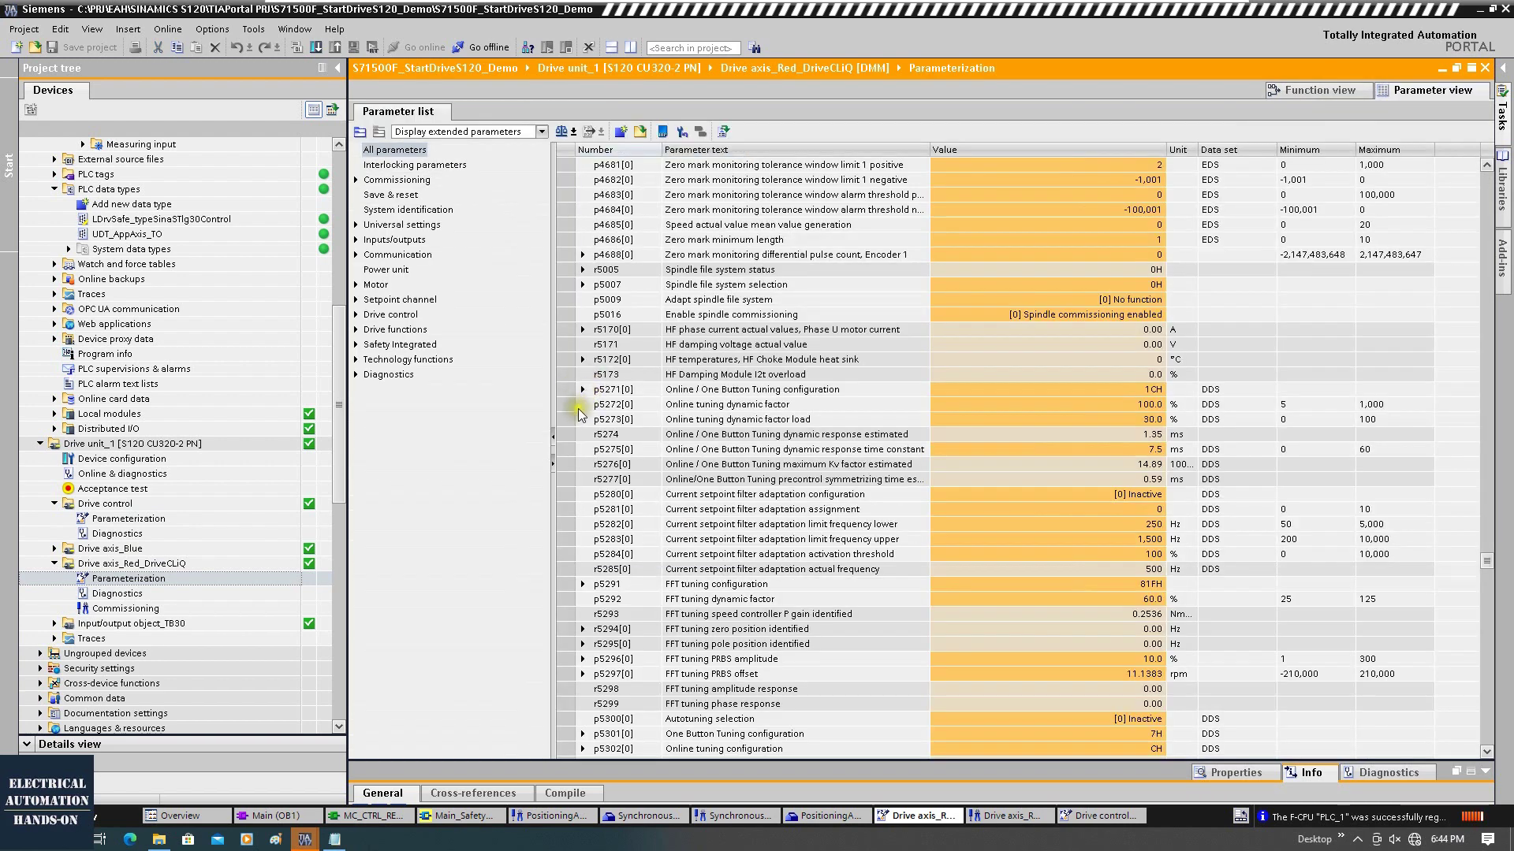
{"action": "left_click", "coordinate": [564, 463]}
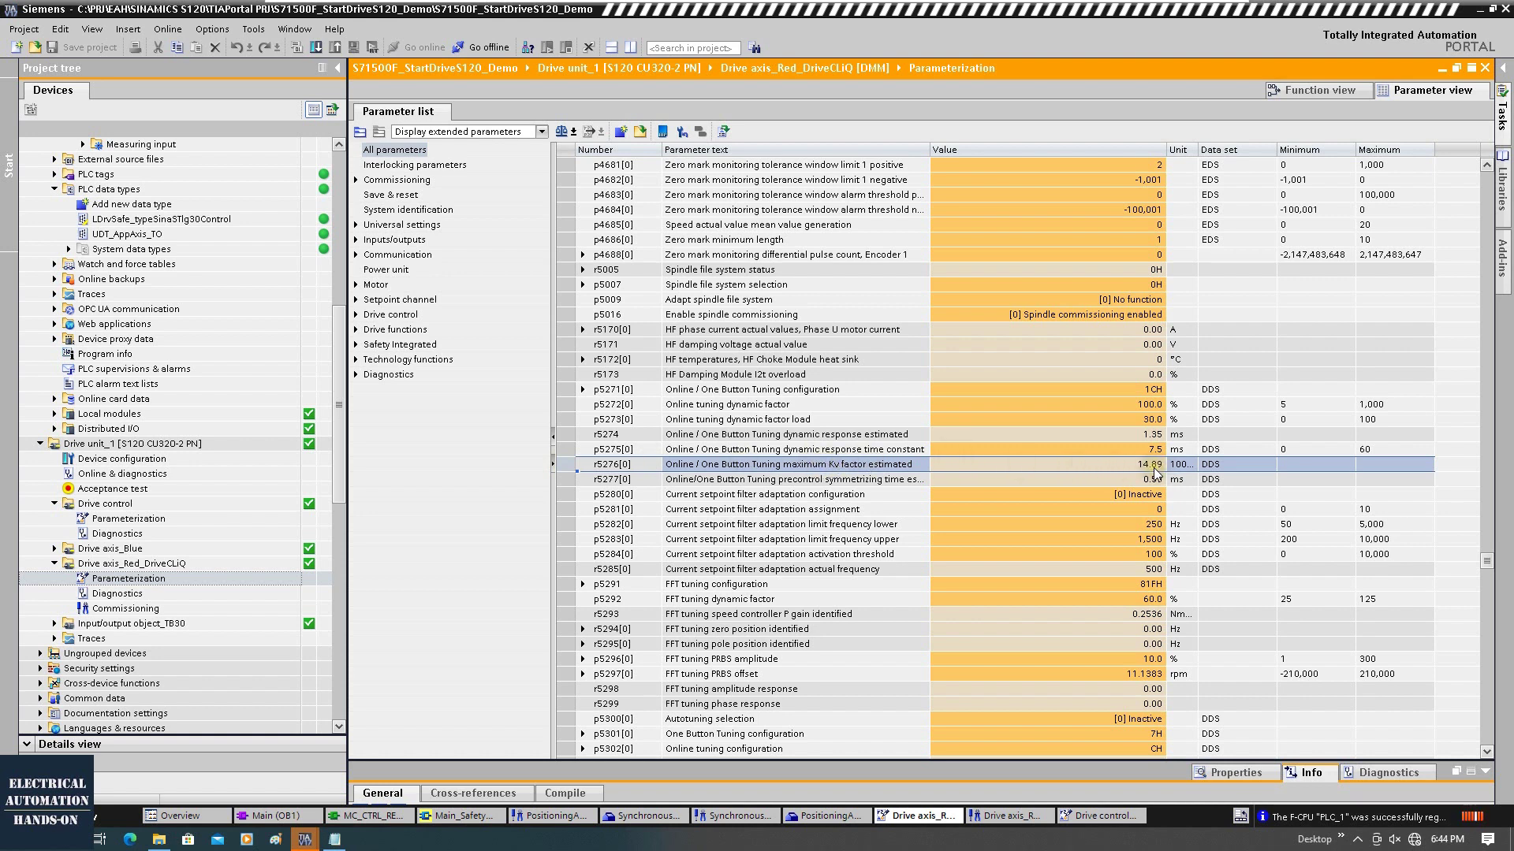
{"action": "left_click_drag", "start_coordinate": [1197, 149], "coordinate": [1303, 149]}
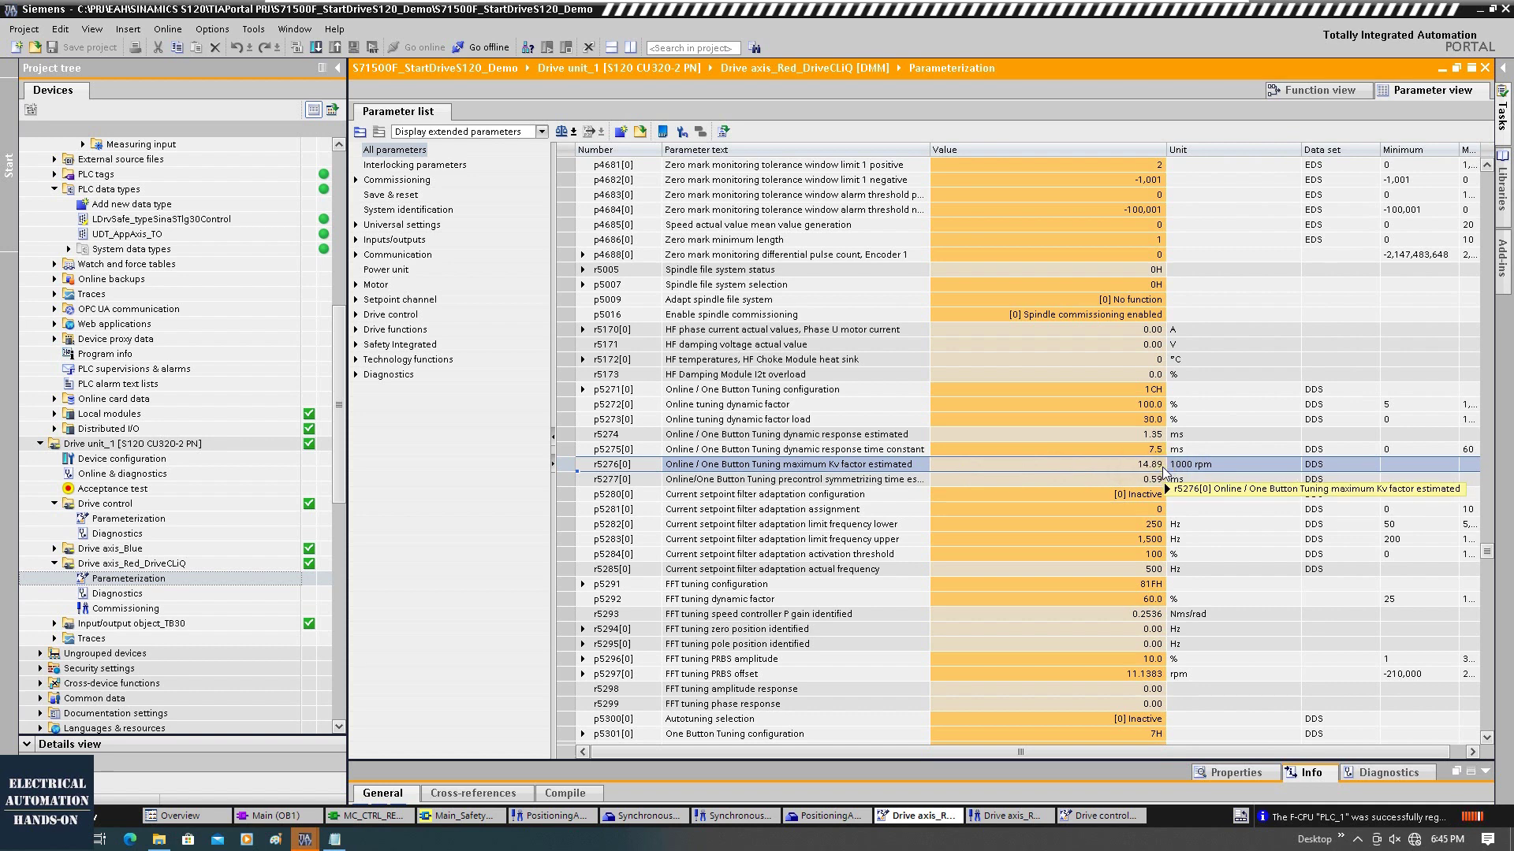
Step: Write the Kv conversion 14.89 x 16.66 = 248 in Notepad, working out the product with the calculator
{"action": "key", "text": "alt+Tab"}
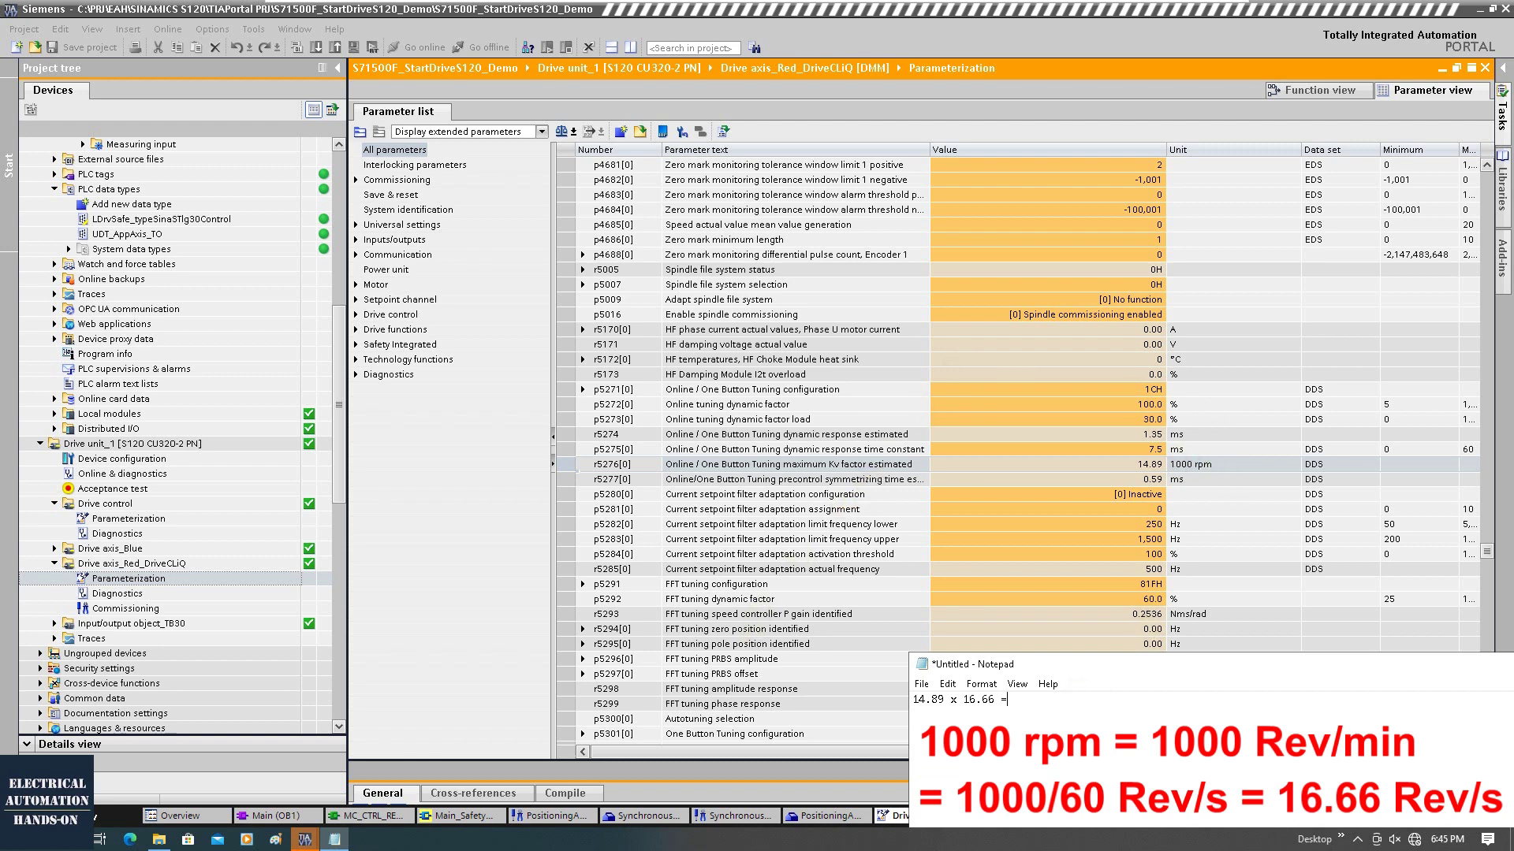
{"action": "key", "text": "XF86Calculator"}
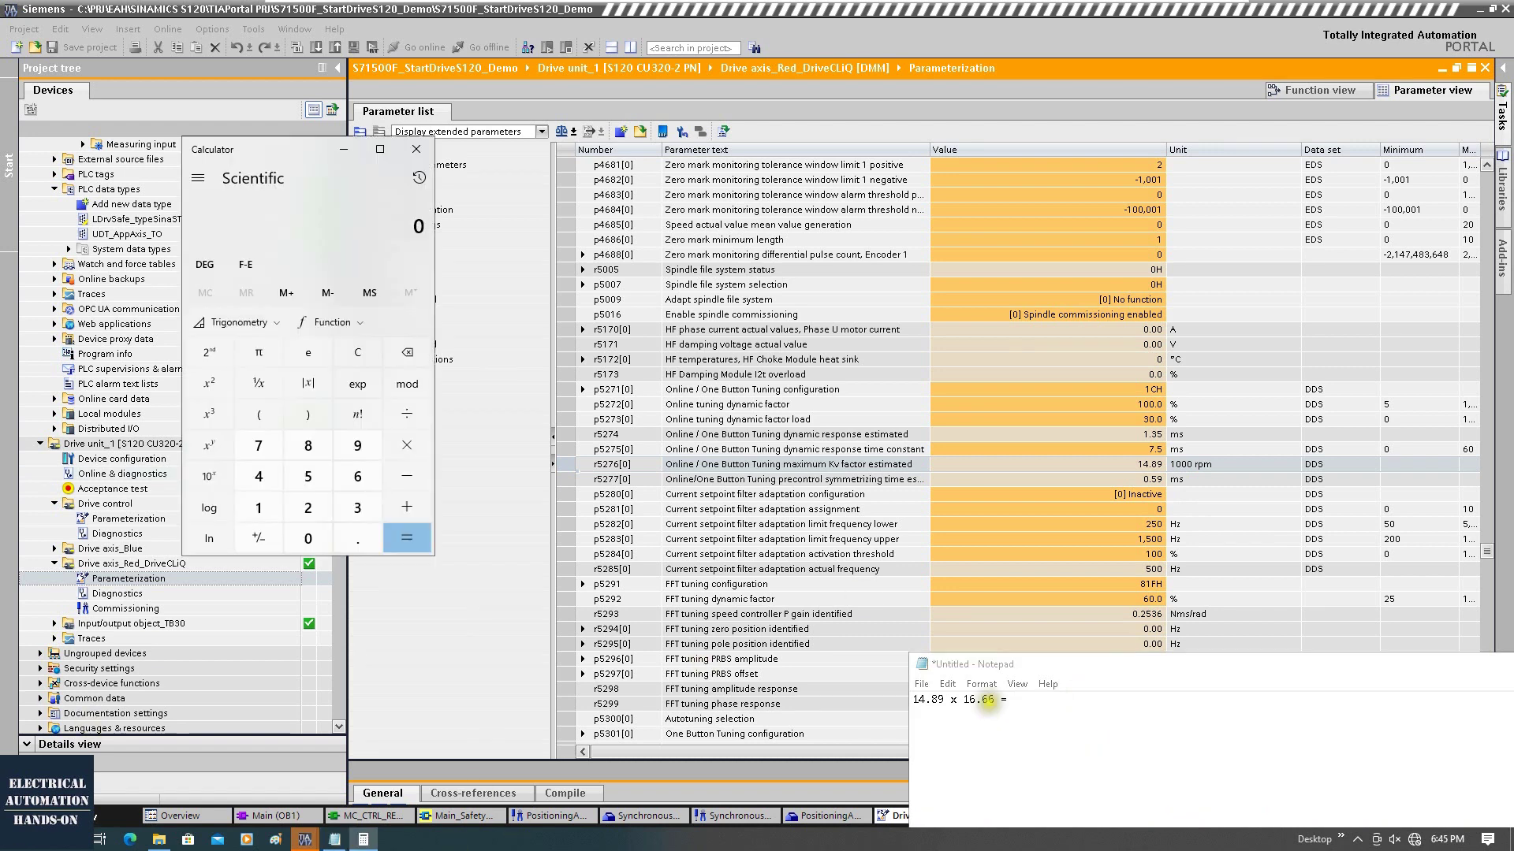
{"action": "left_click", "coordinate": [258, 507]}
{"action": "left_click", "coordinate": [258, 476]}
{"action": "left_click", "coordinate": [357, 538]}
{"action": "left_click", "coordinate": [308, 445]}
{"action": "left_click", "coordinate": [357, 445]}
{"action": "left_click", "coordinate": [407, 445]}
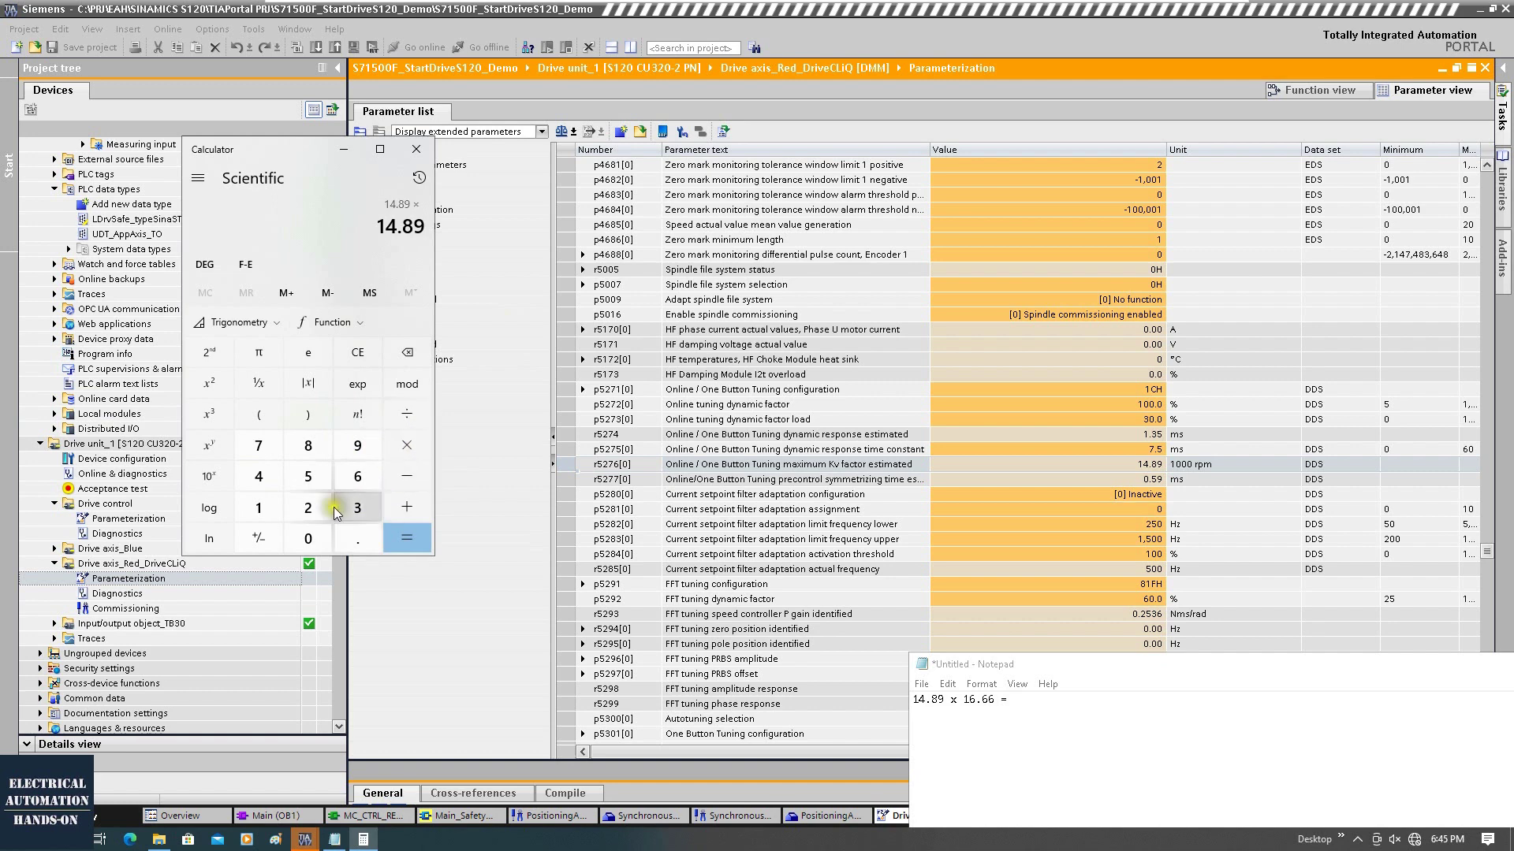
{"action": "left_click", "coordinate": [258, 508]}
{"action": "left_click", "coordinate": [357, 476]}
{"action": "left_click", "coordinate": [357, 539]}
{"action": "left_click", "coordinate": [357, 476]}
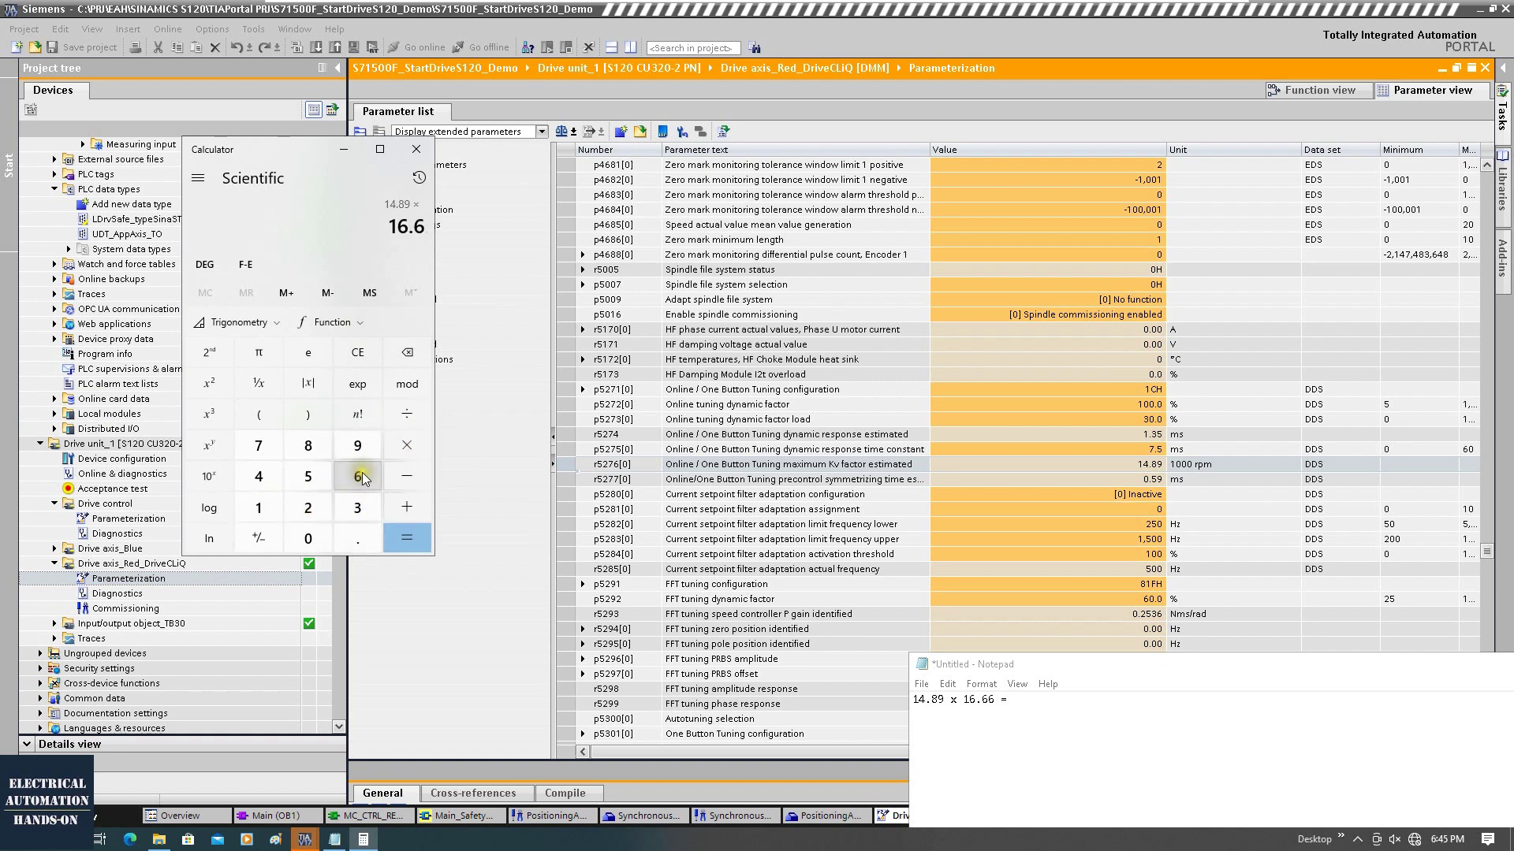
{"action": "left_click", "coordinate": [357, 476]}
{"action": "left_click", "coordinate": [407, 539]}
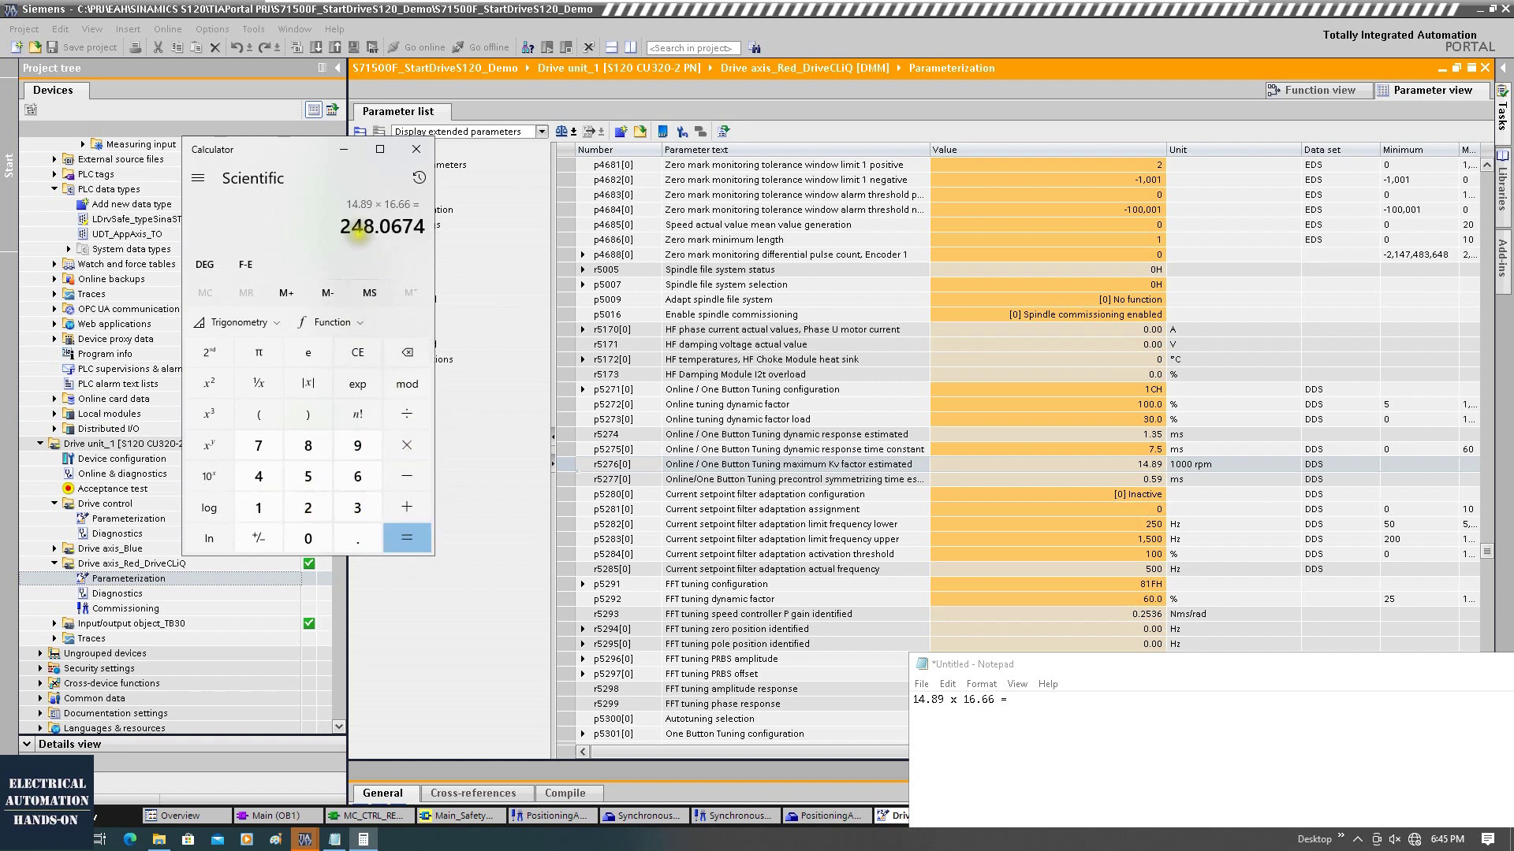
{"action": "left_click", "coordinate": [1025, 700]}
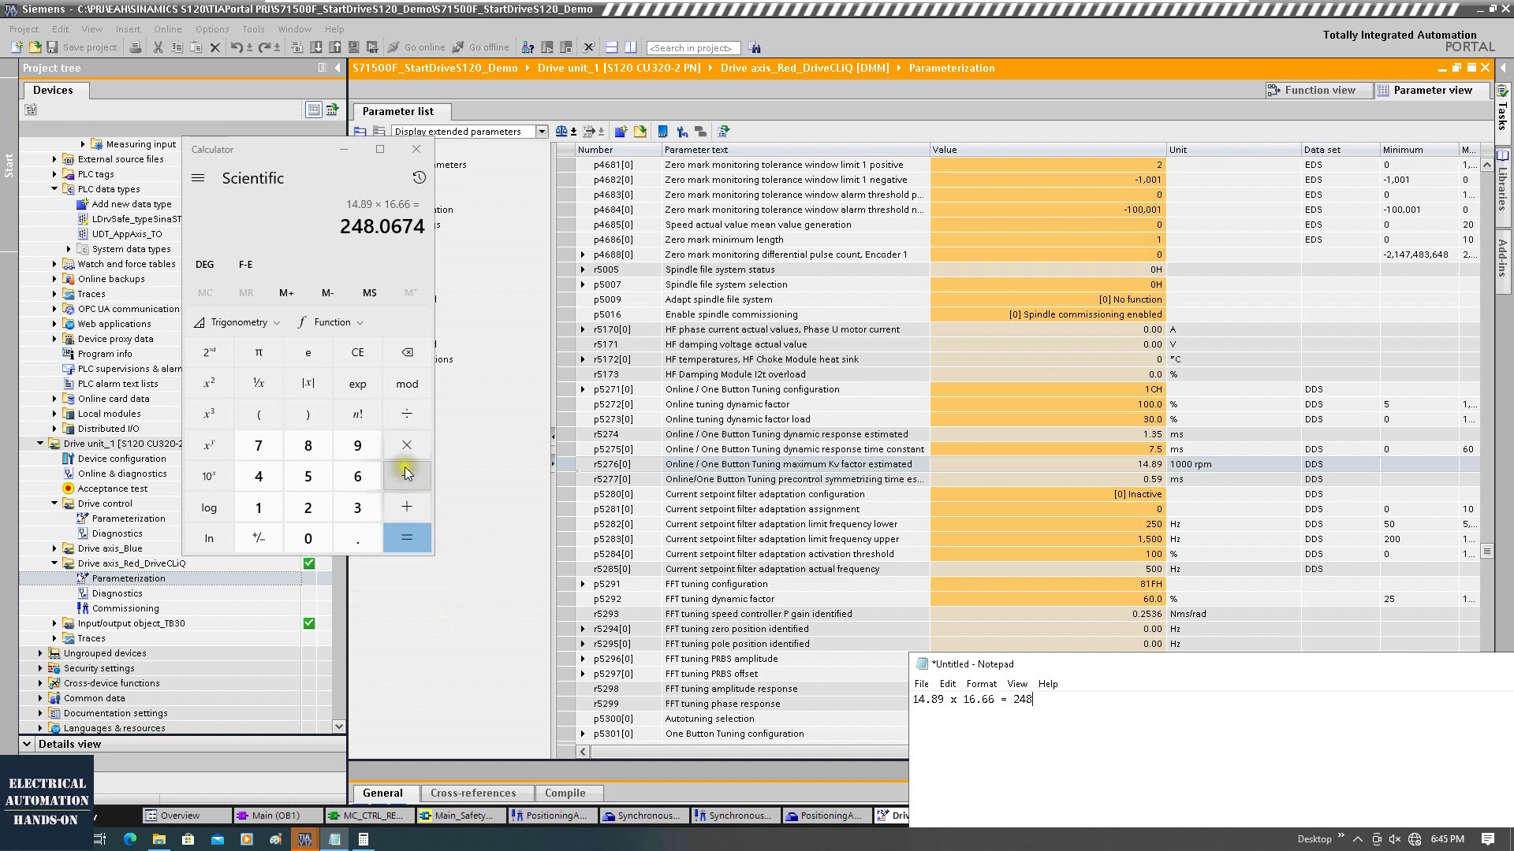
Step: Divide the calculated product by 2 for the 50% gain and put the calculator away
{"action": "left_click", "coordinate": [407, 416]}
{"action": "left_click", "coordinate": [309, 505]}
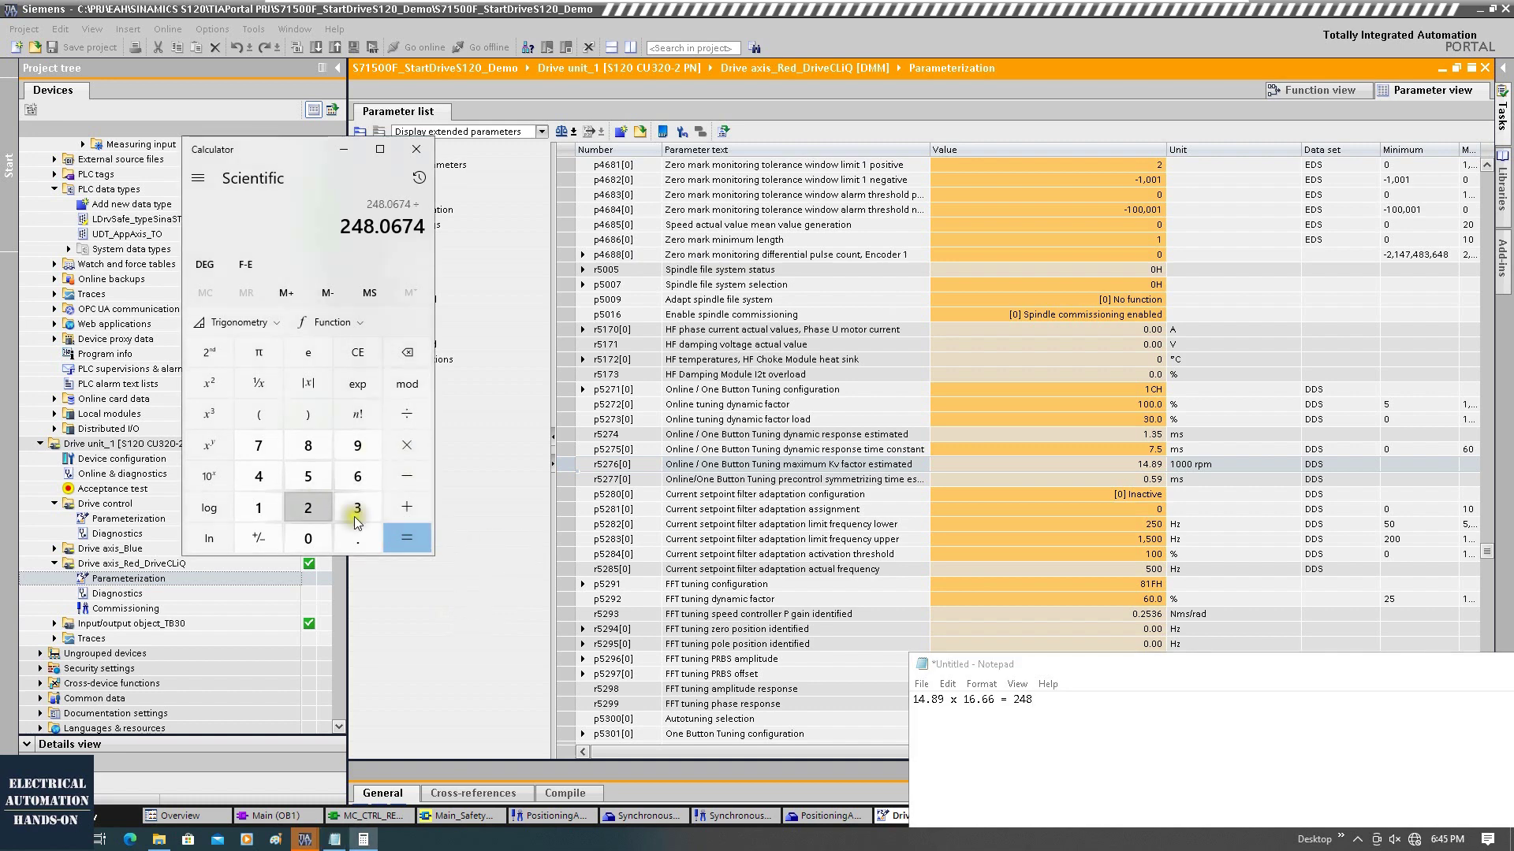
{"action": "left_click", "coordinate": [412, 543]}
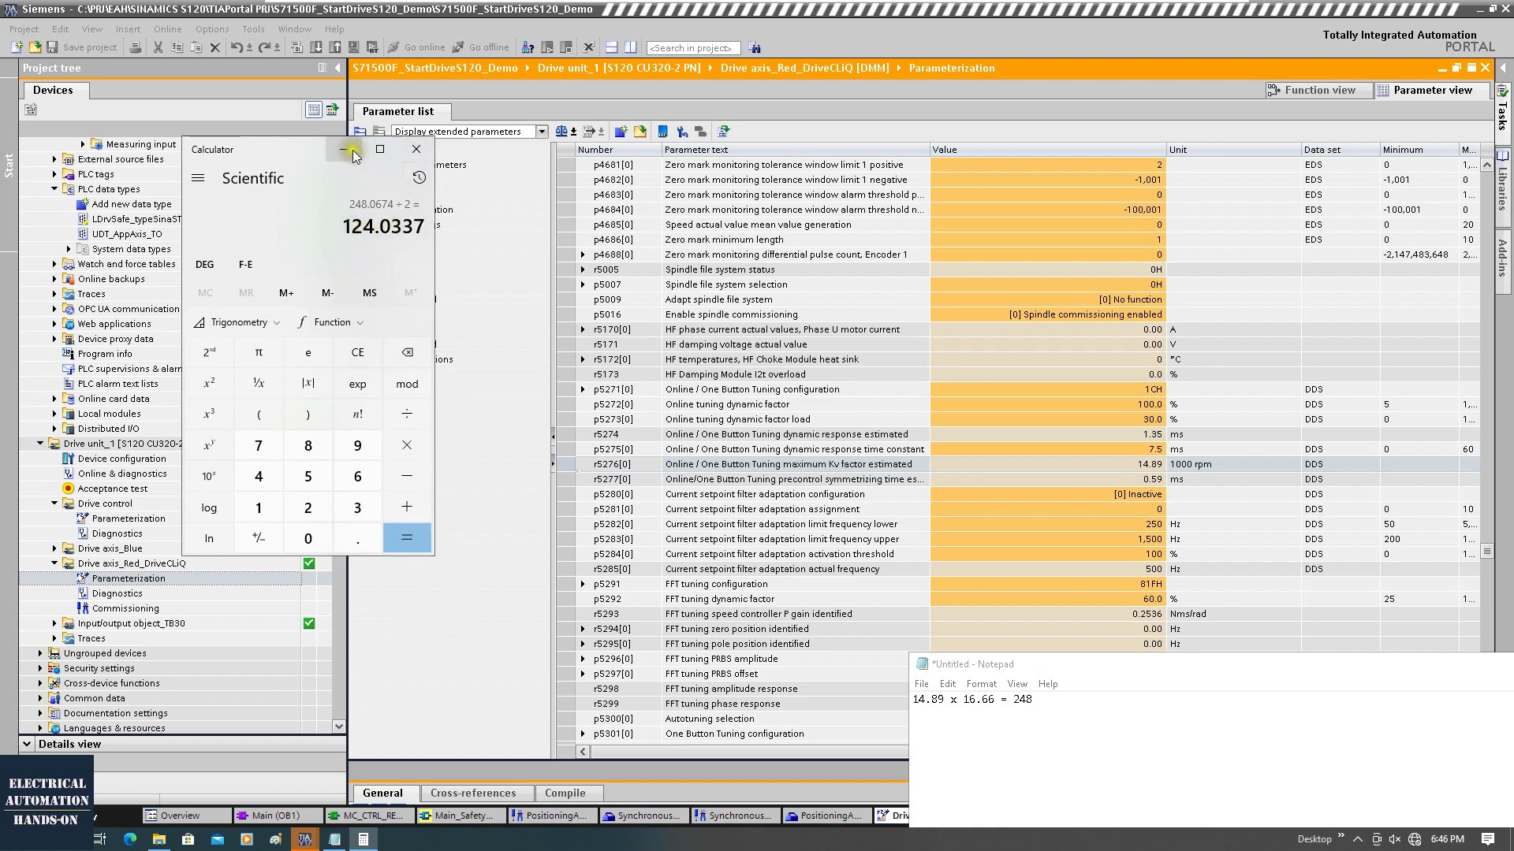
{"action": "left_click", "coordinate": [416, 150]}
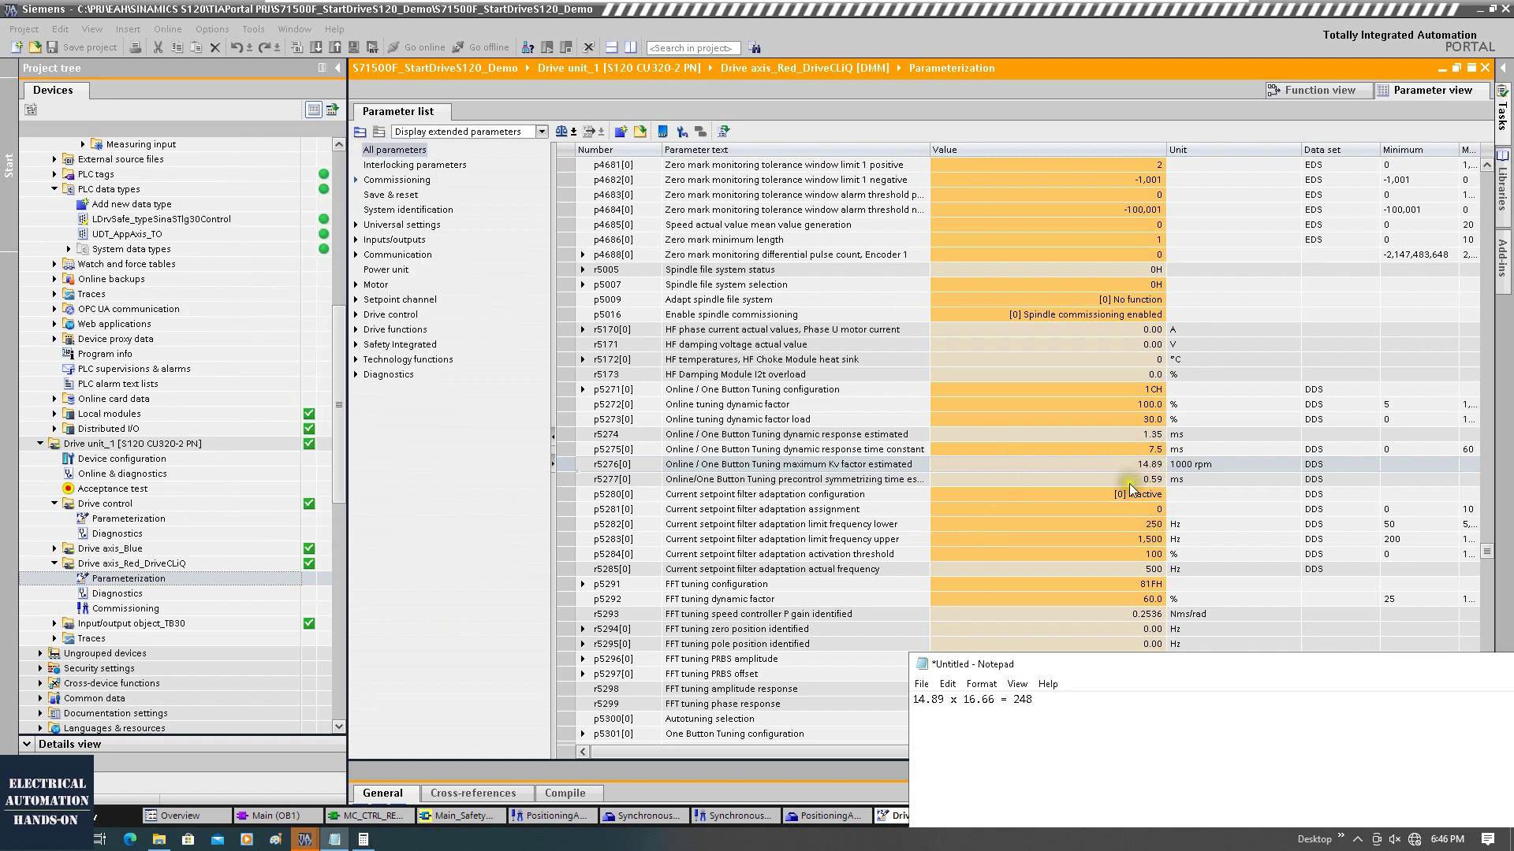
Step: Leave the drive parameter list and open the Tuning page in the commissioning of PositioningAxis_RedMotor
{"action": "left_click", "coordinate": [1441, 71]}
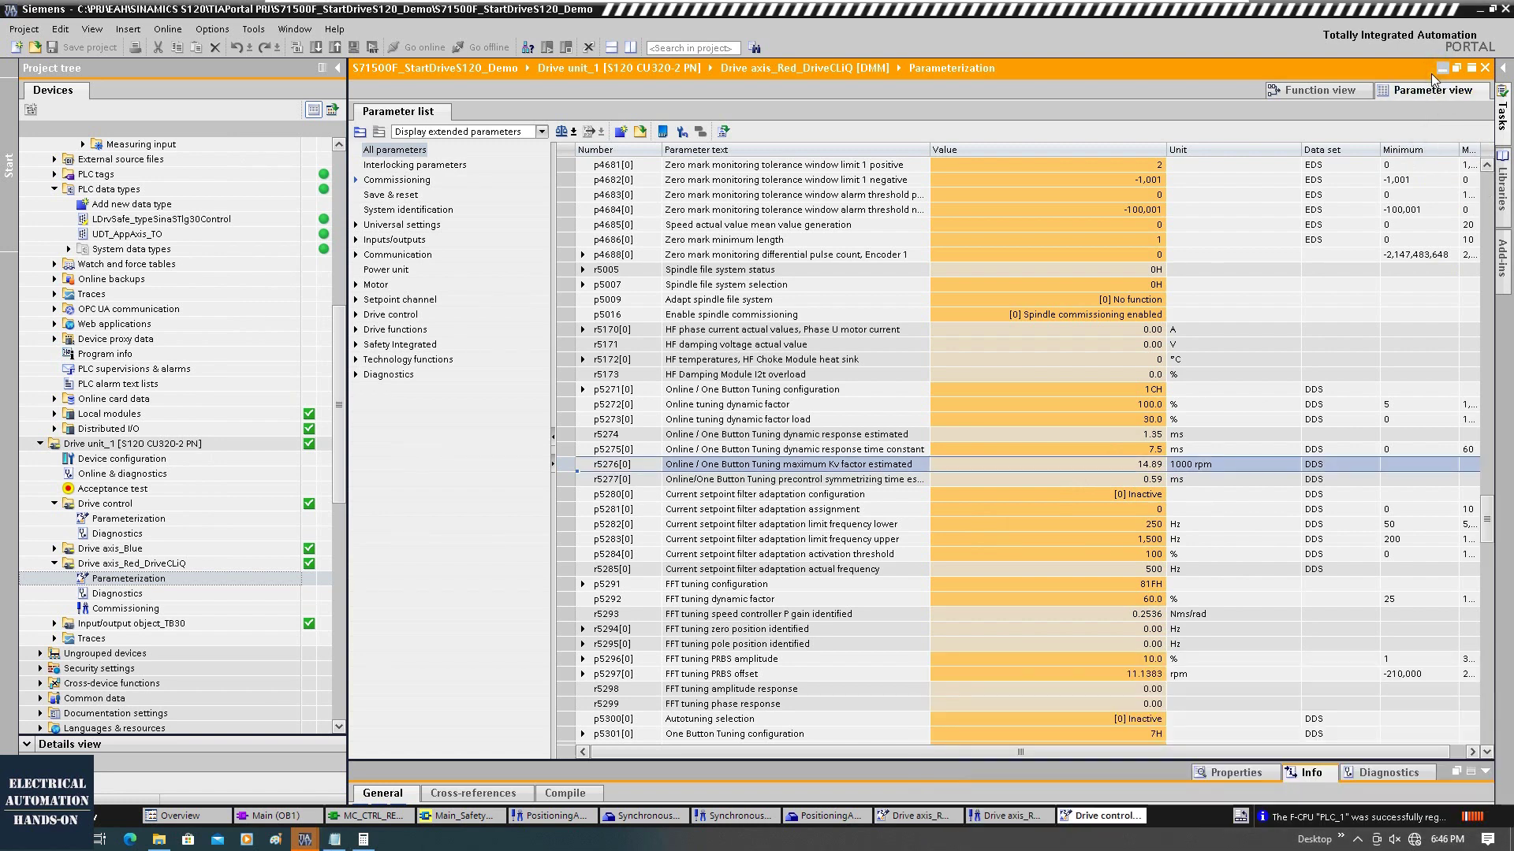
{"action": "left_click", "coordinate": [1439, 70]}
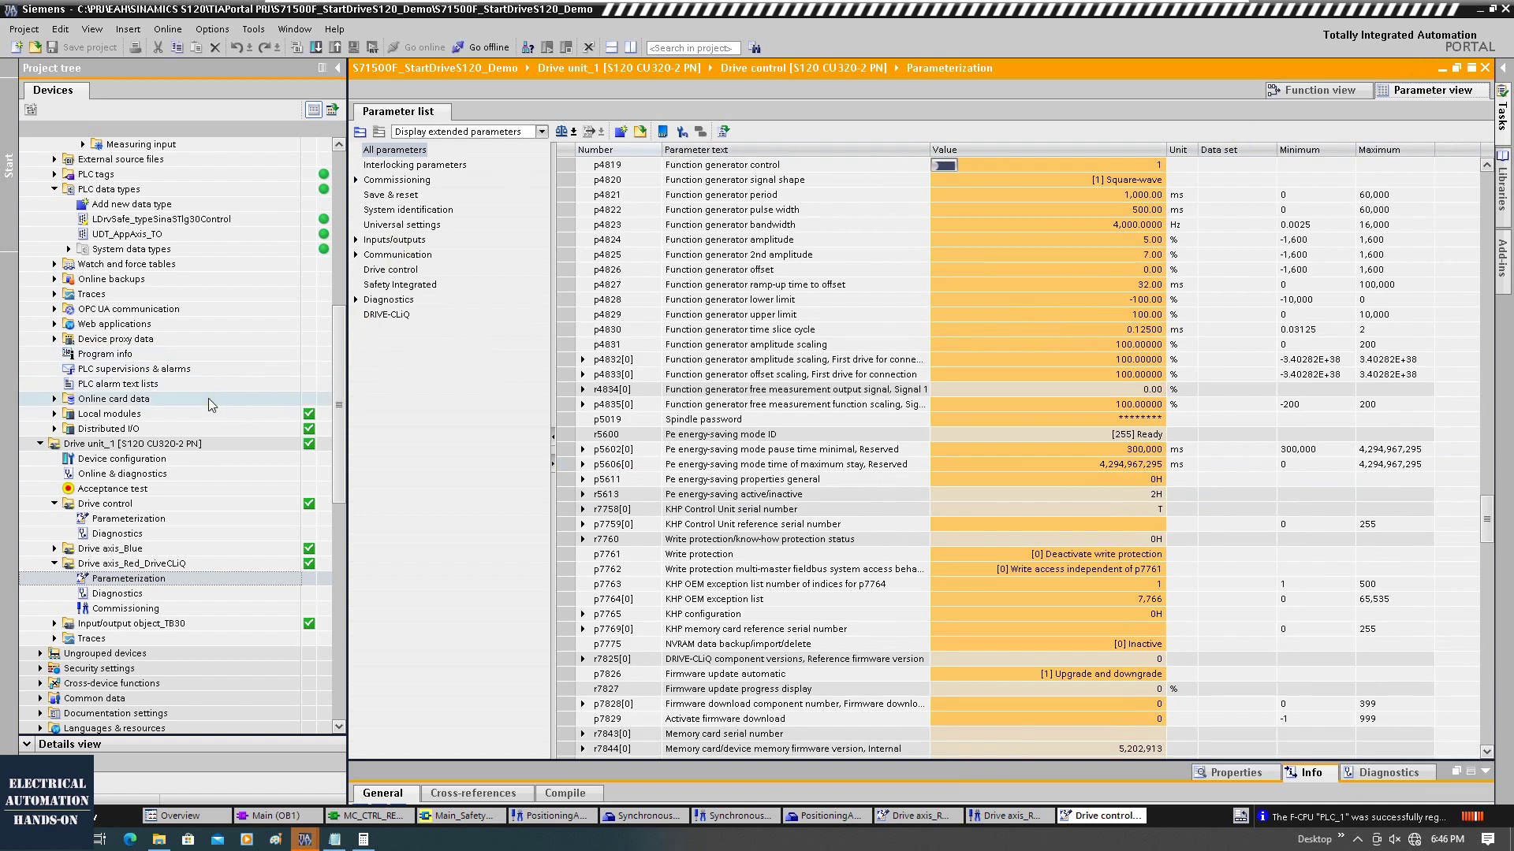
{"action": "scroll", "coordinate": [208, 399], "scroll_direction": "up", "scroll_amount": 8}
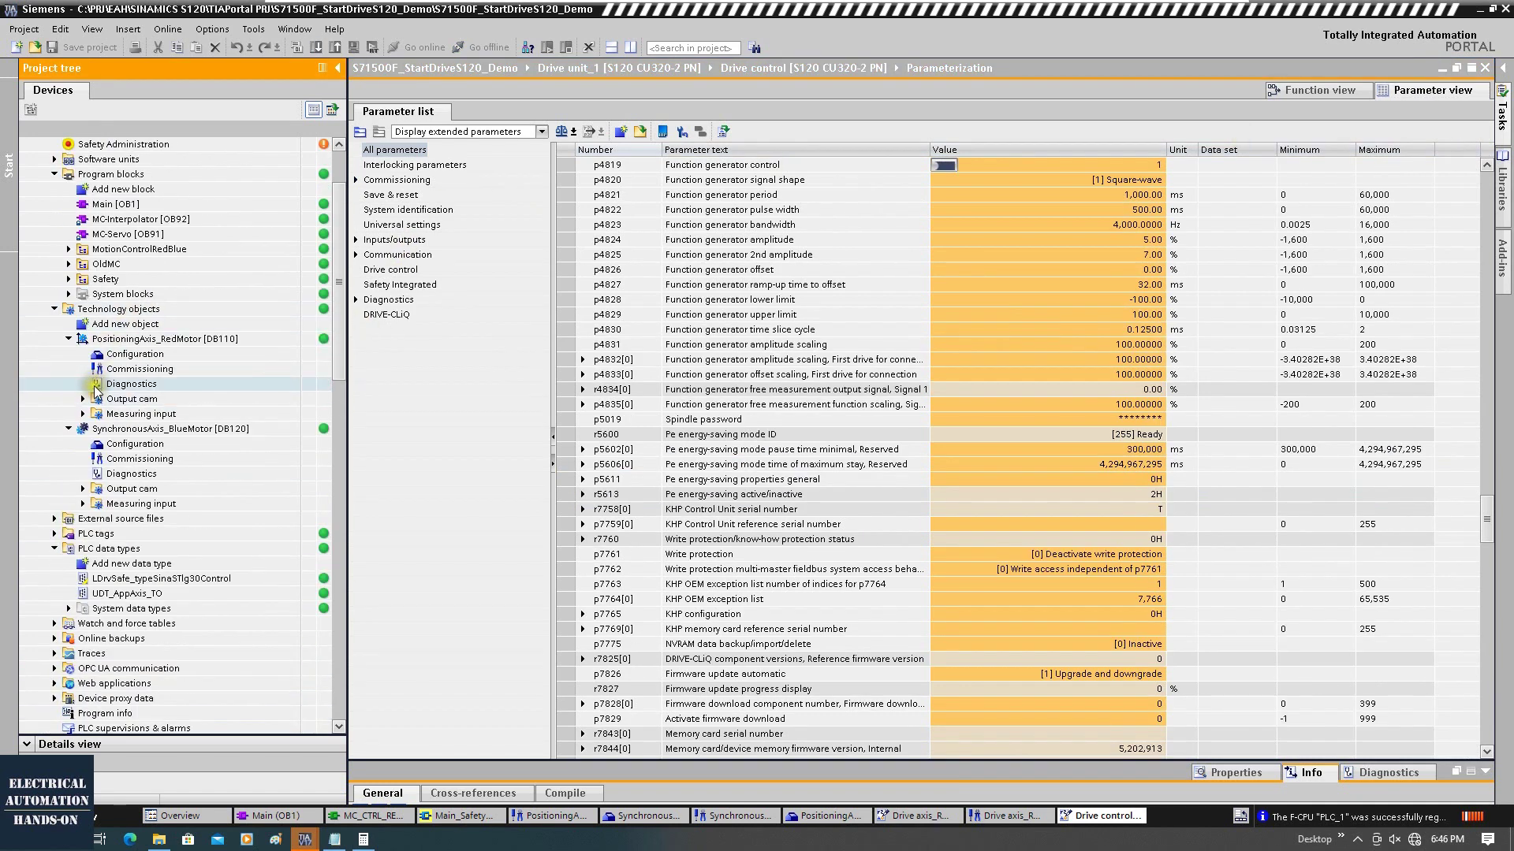
{"action": "left_click", "coordinate": [106, 341]}
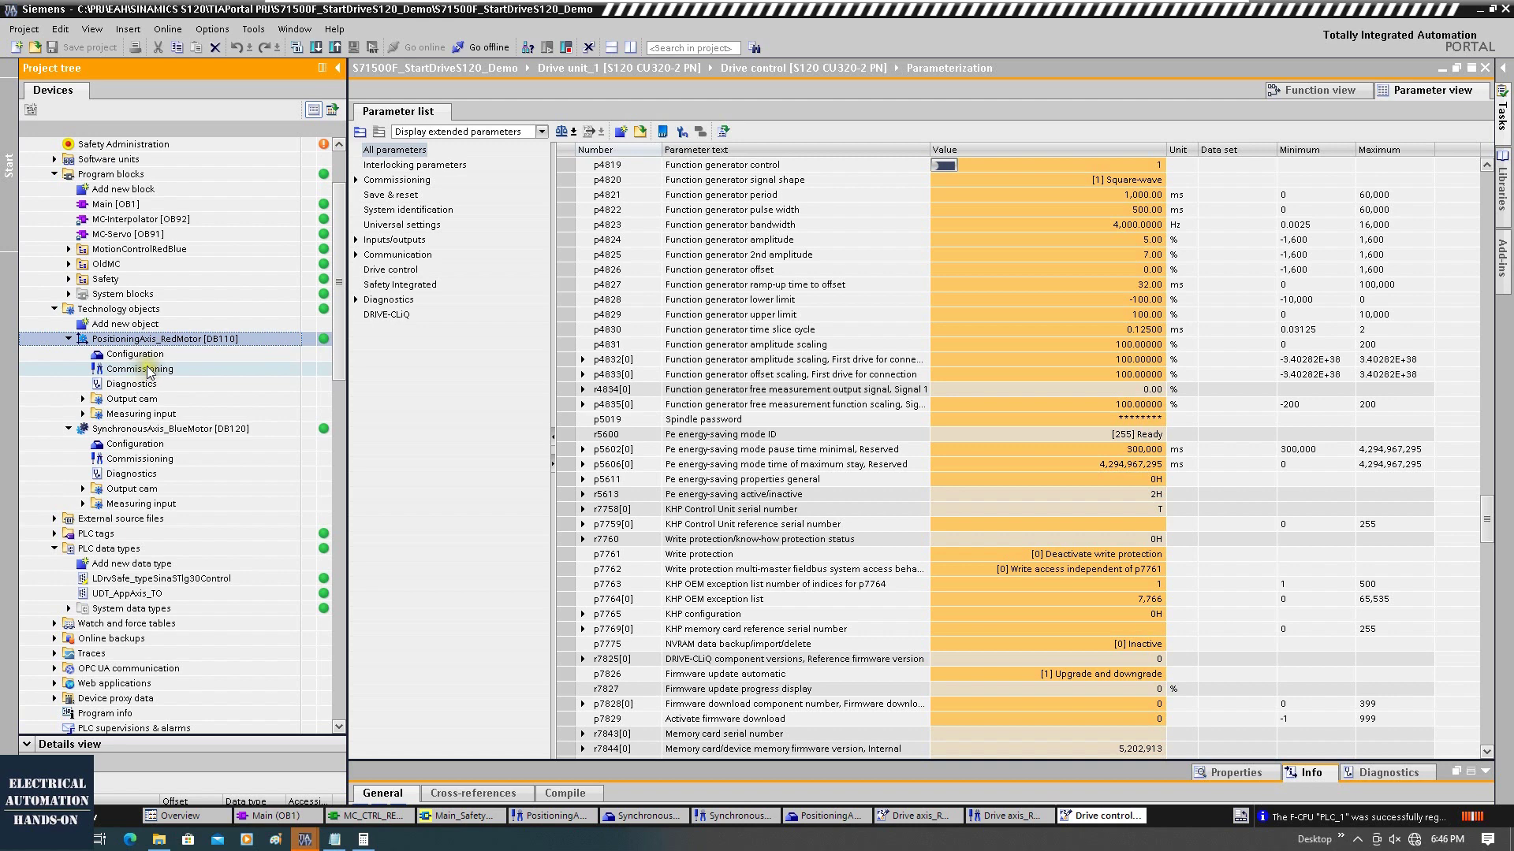
{"action": "double_click", "coordinate": [140, 369]}
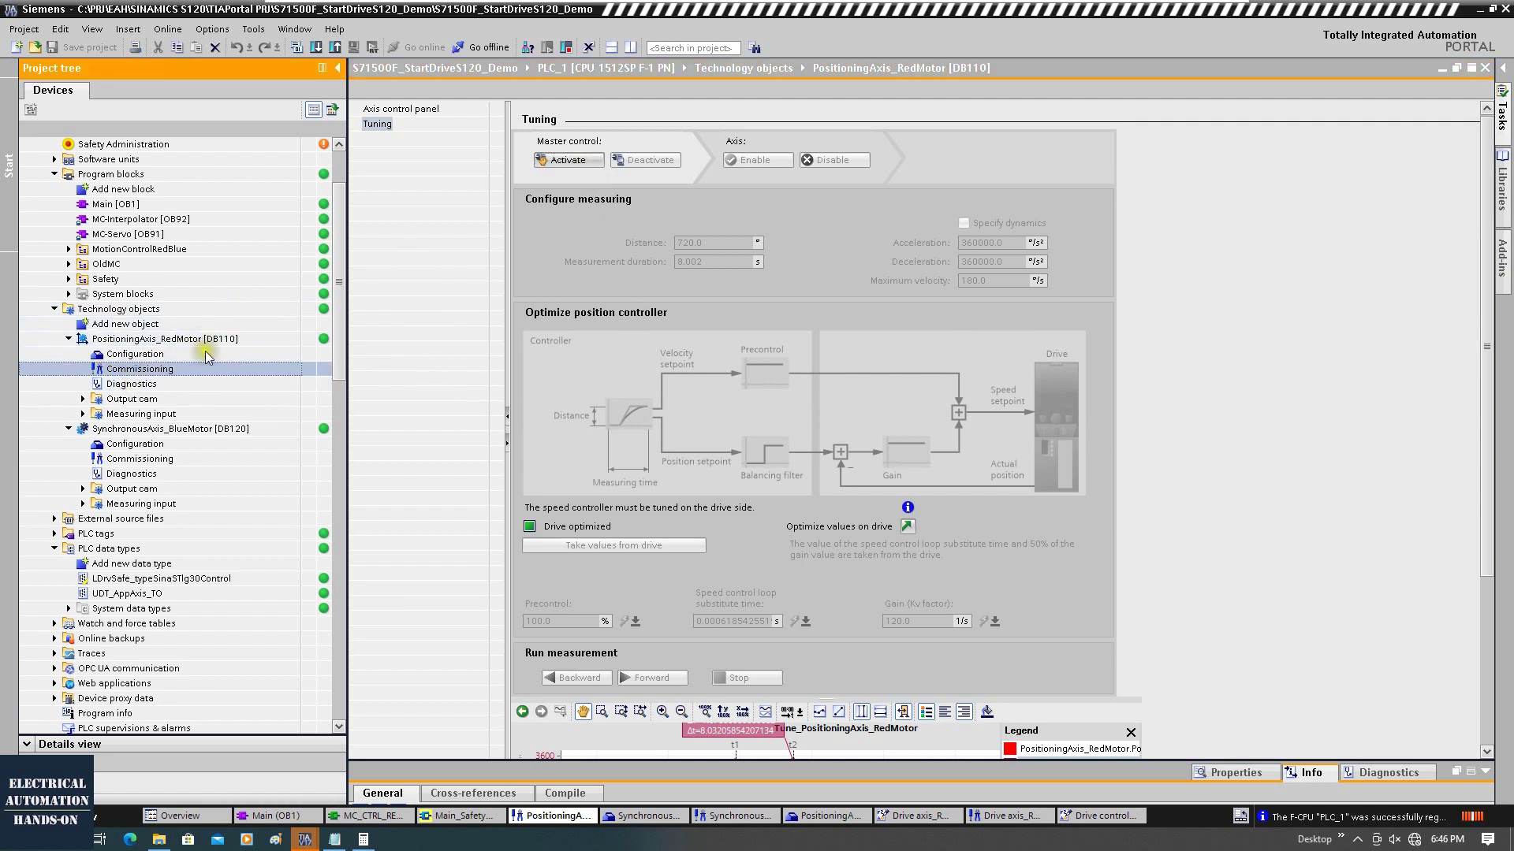
{"action": "left_click", "coordinate": [398, 109]}
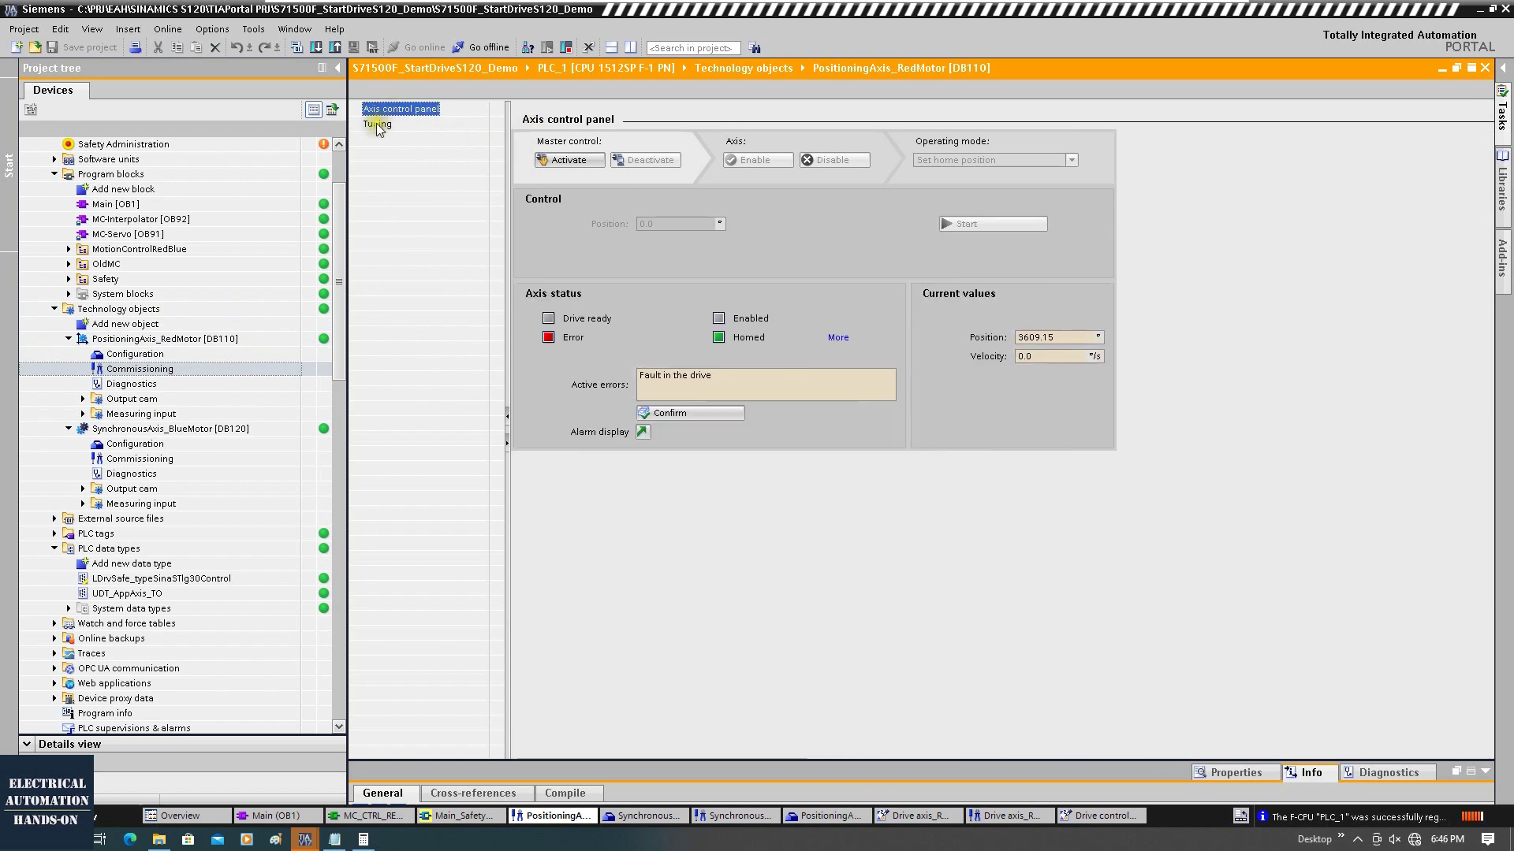
{"action": "left_click", "coordinate": [376, 124]}
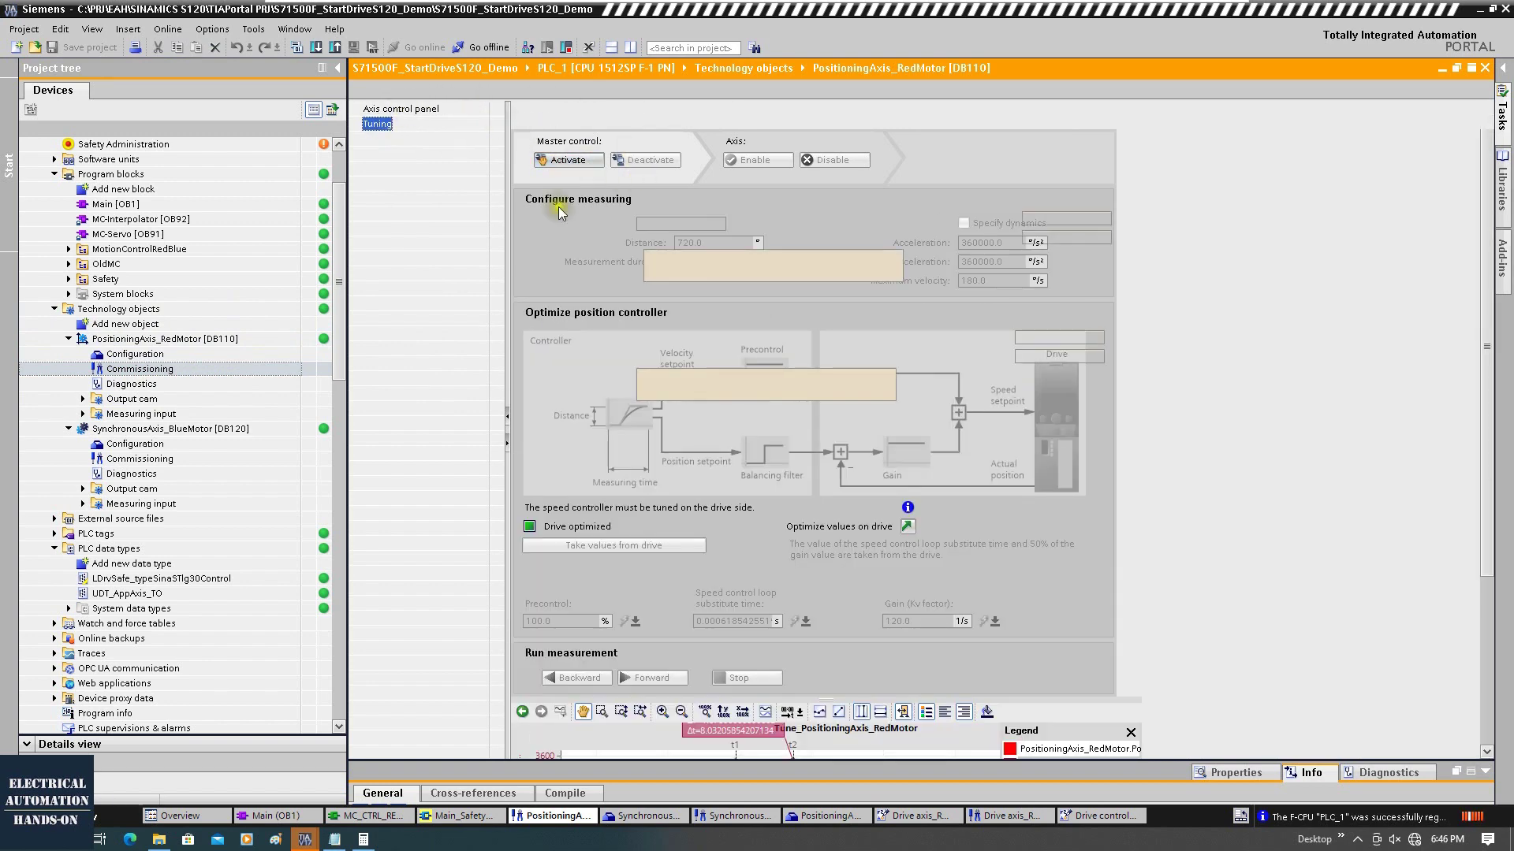
{"action": "left_click", "coordinate": [377, 124]}
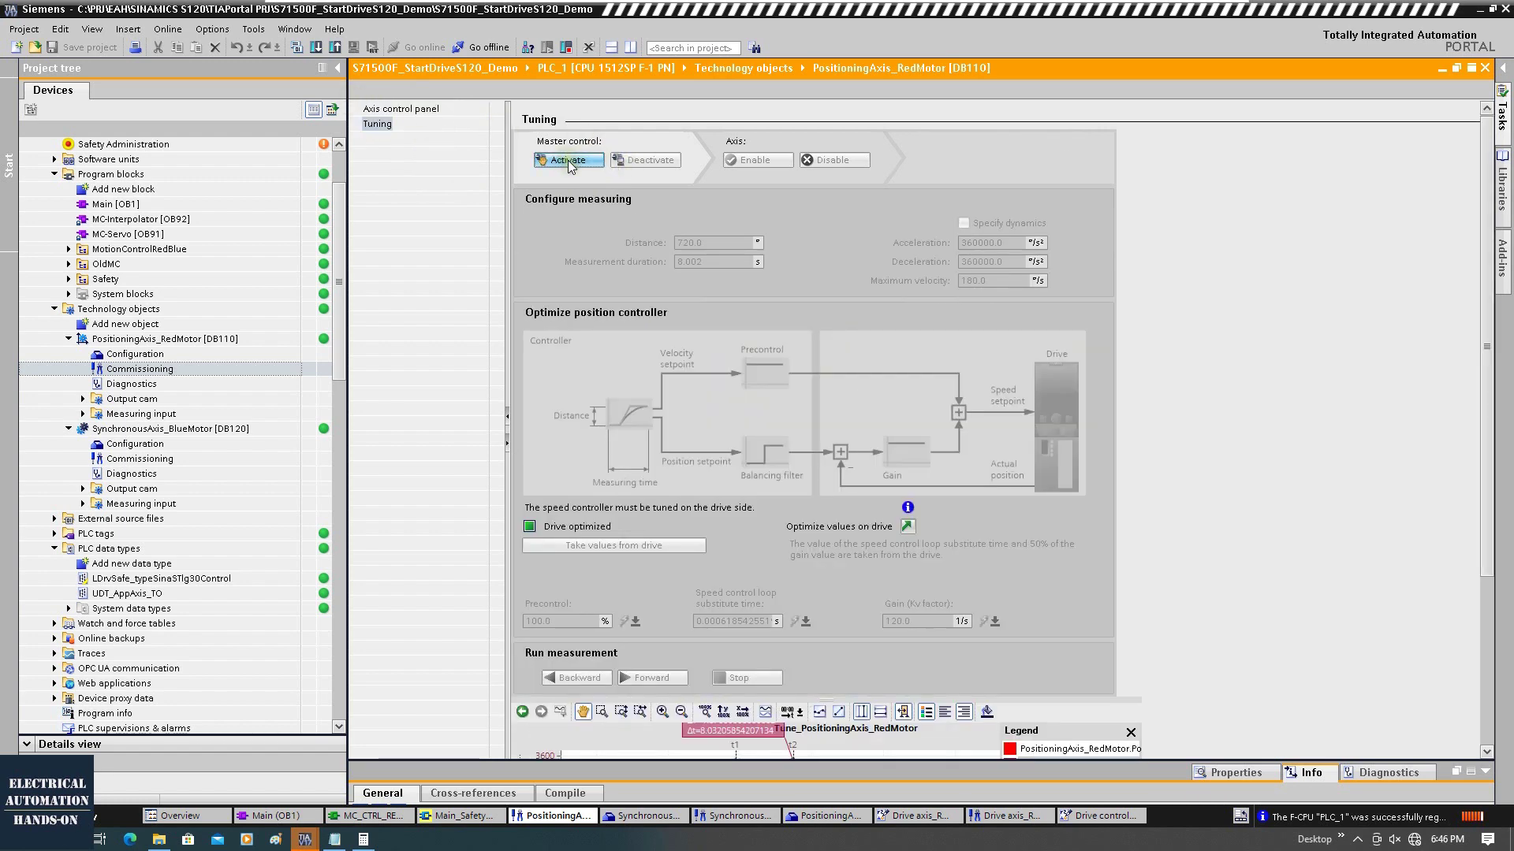
Step: Activate master control for the red axis, take the optimized values from the drive and check the Gain (Kv factor)
{"action": "left_click", "coordinate": [568, 159]}
{"action": "left_click", "coordinate": [859, 659]}
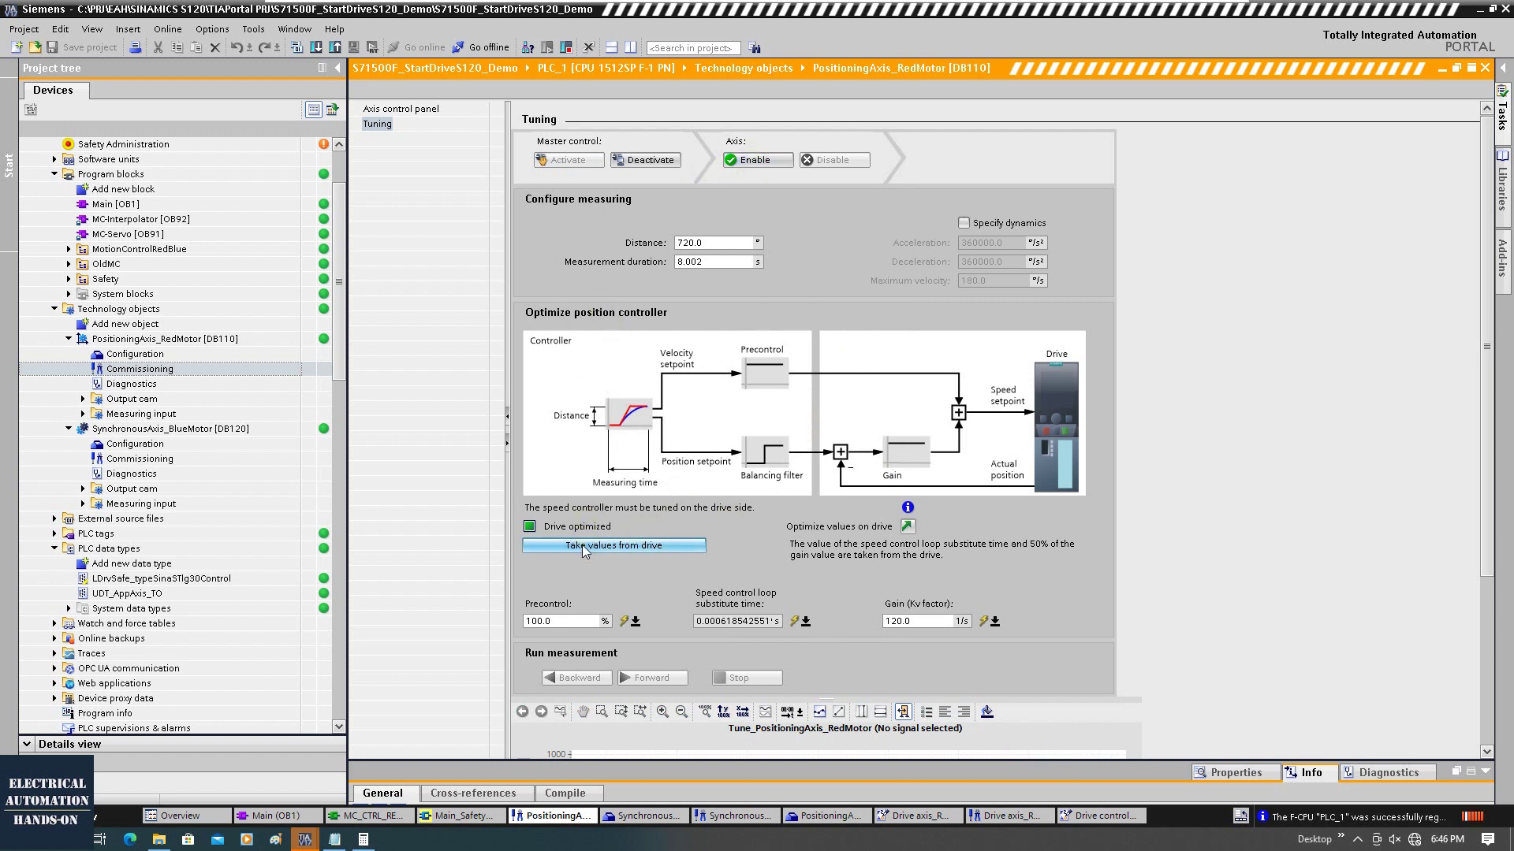
{"action": "left_click", "coordinate": [914, 621]}
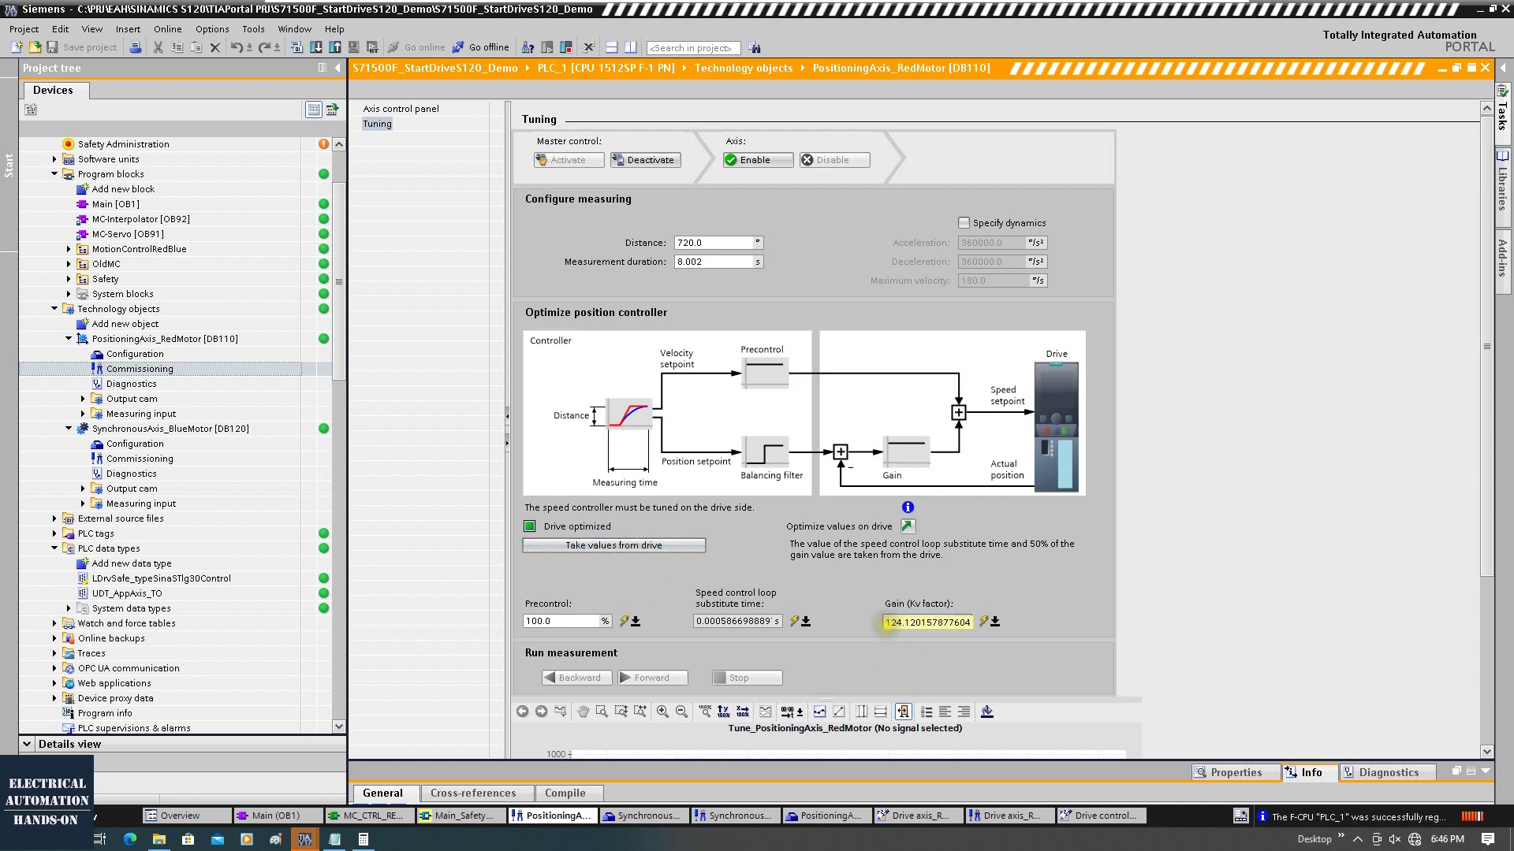
{"action": "left_click_drag", "start_coordinate": [915, 622], "coordinate": [884, 621]}
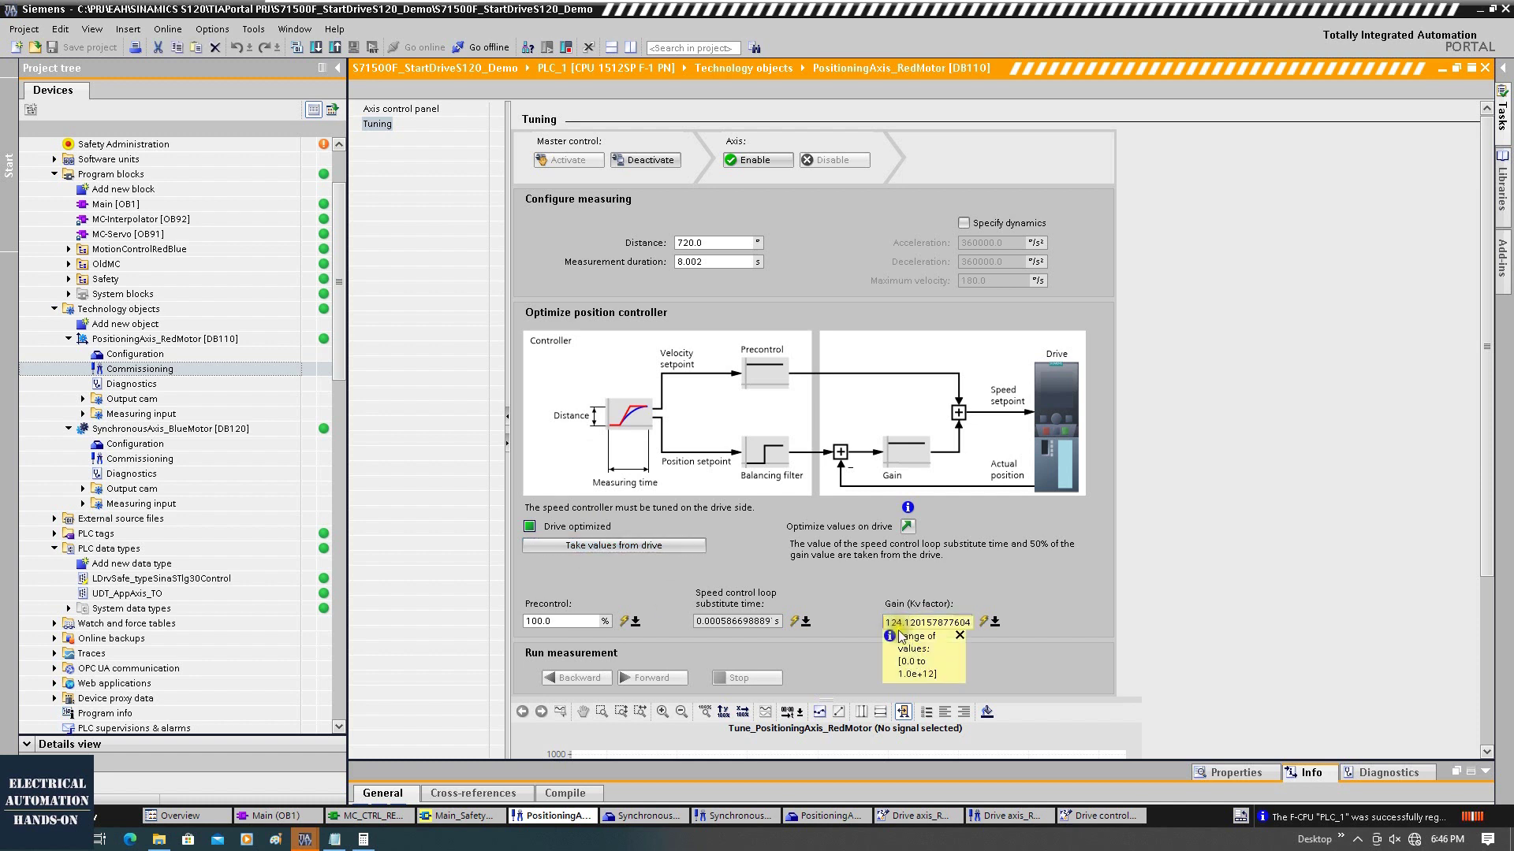
Step: Return to the Notepad note and label the start of the conversion line with r5276
{"action": "left_click", "coordinate": [349, 841]}
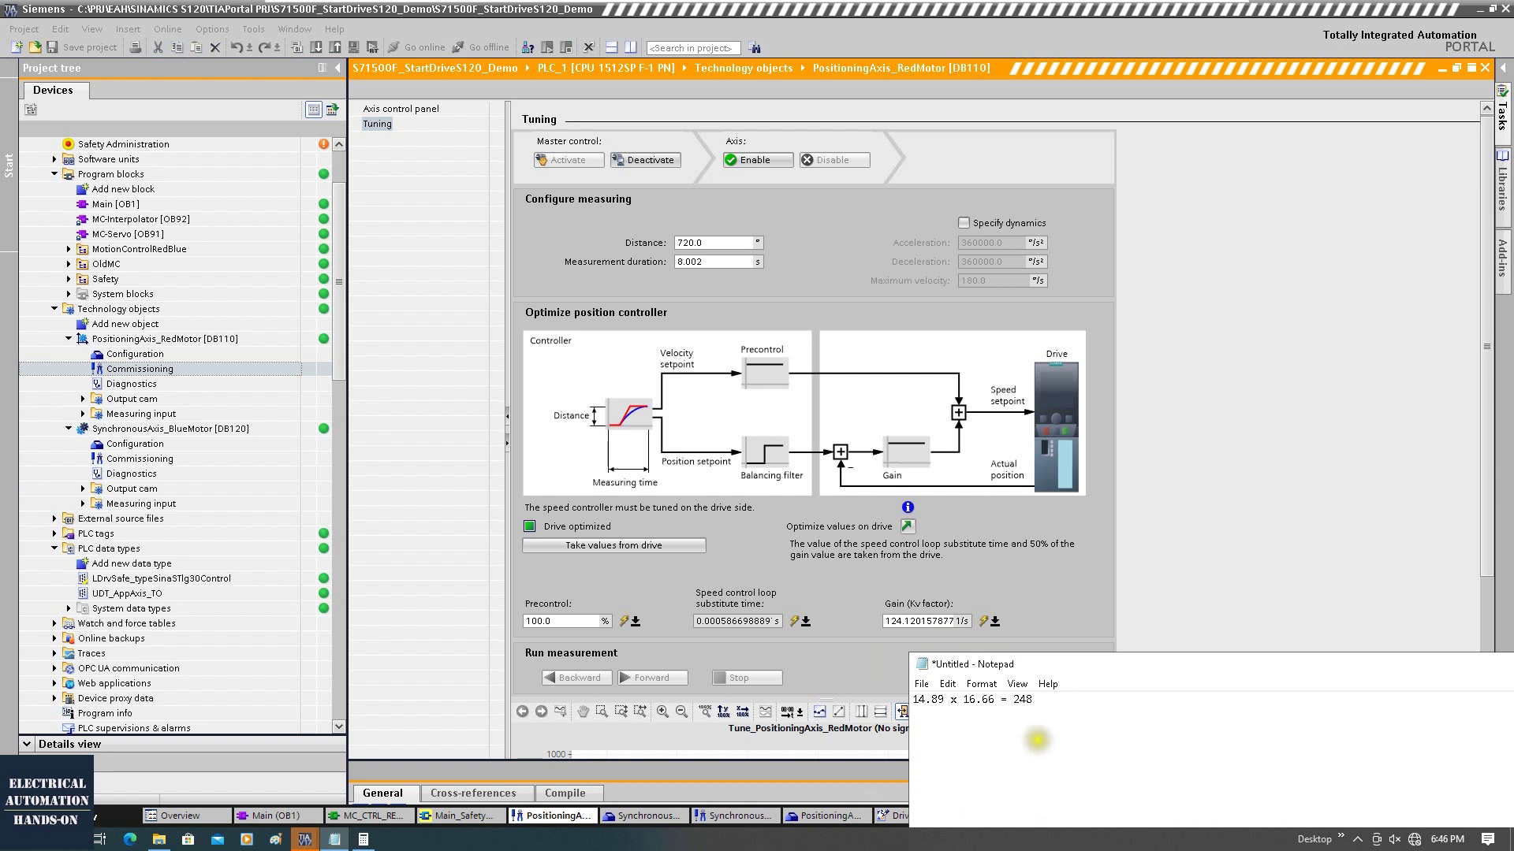
{"action": "triple_click", "coordinate": [1031, 699]}
{"action": "left_click", "coordinate": [1053, 717]}
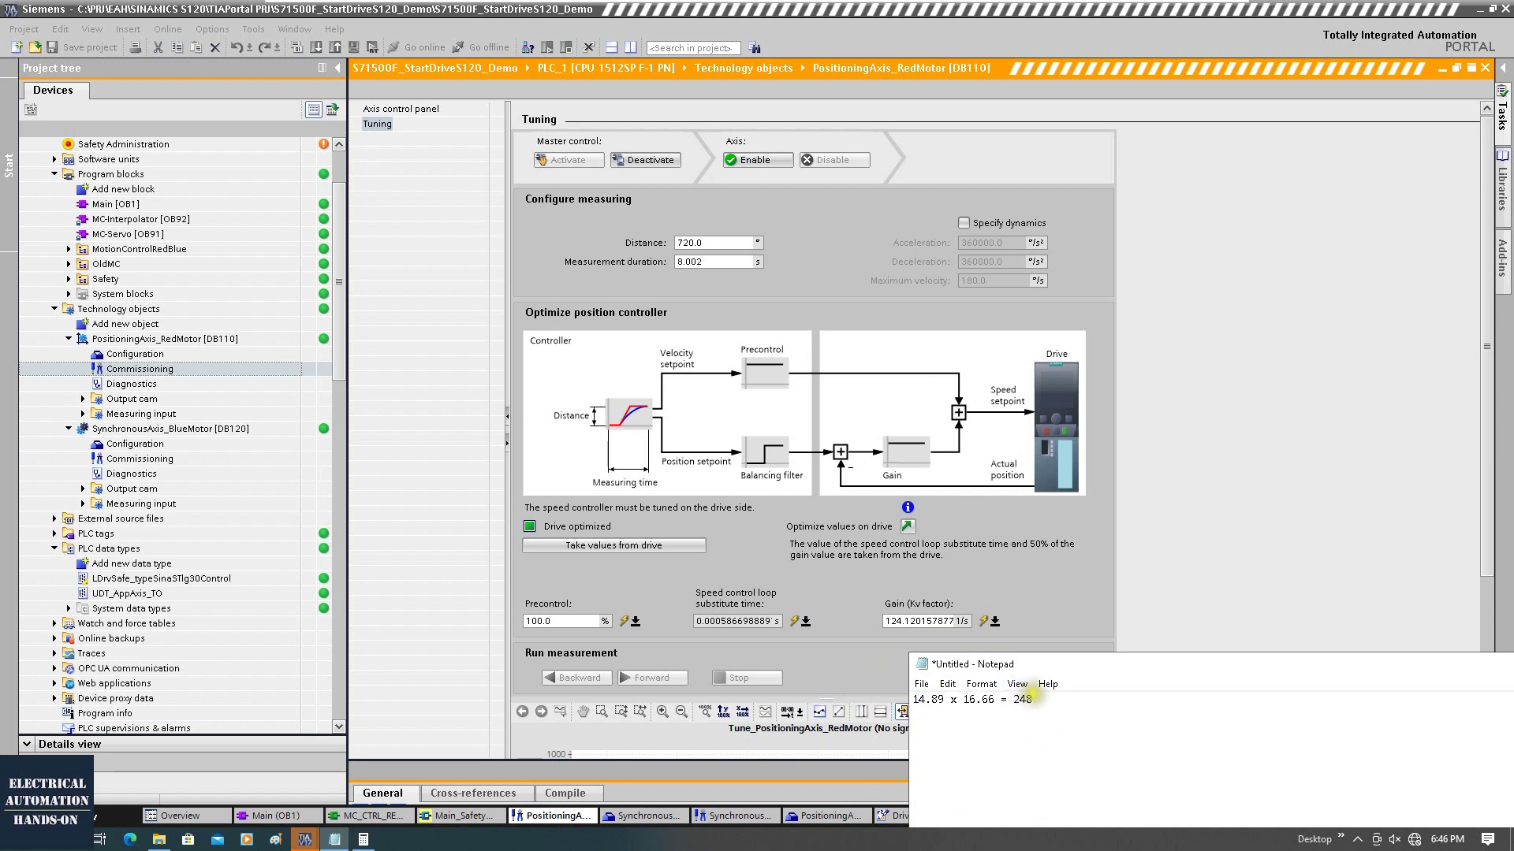
{"action": "left_click", "coordinate": [1037, 748]}
{"action": "key", "text": "BackSpace"}
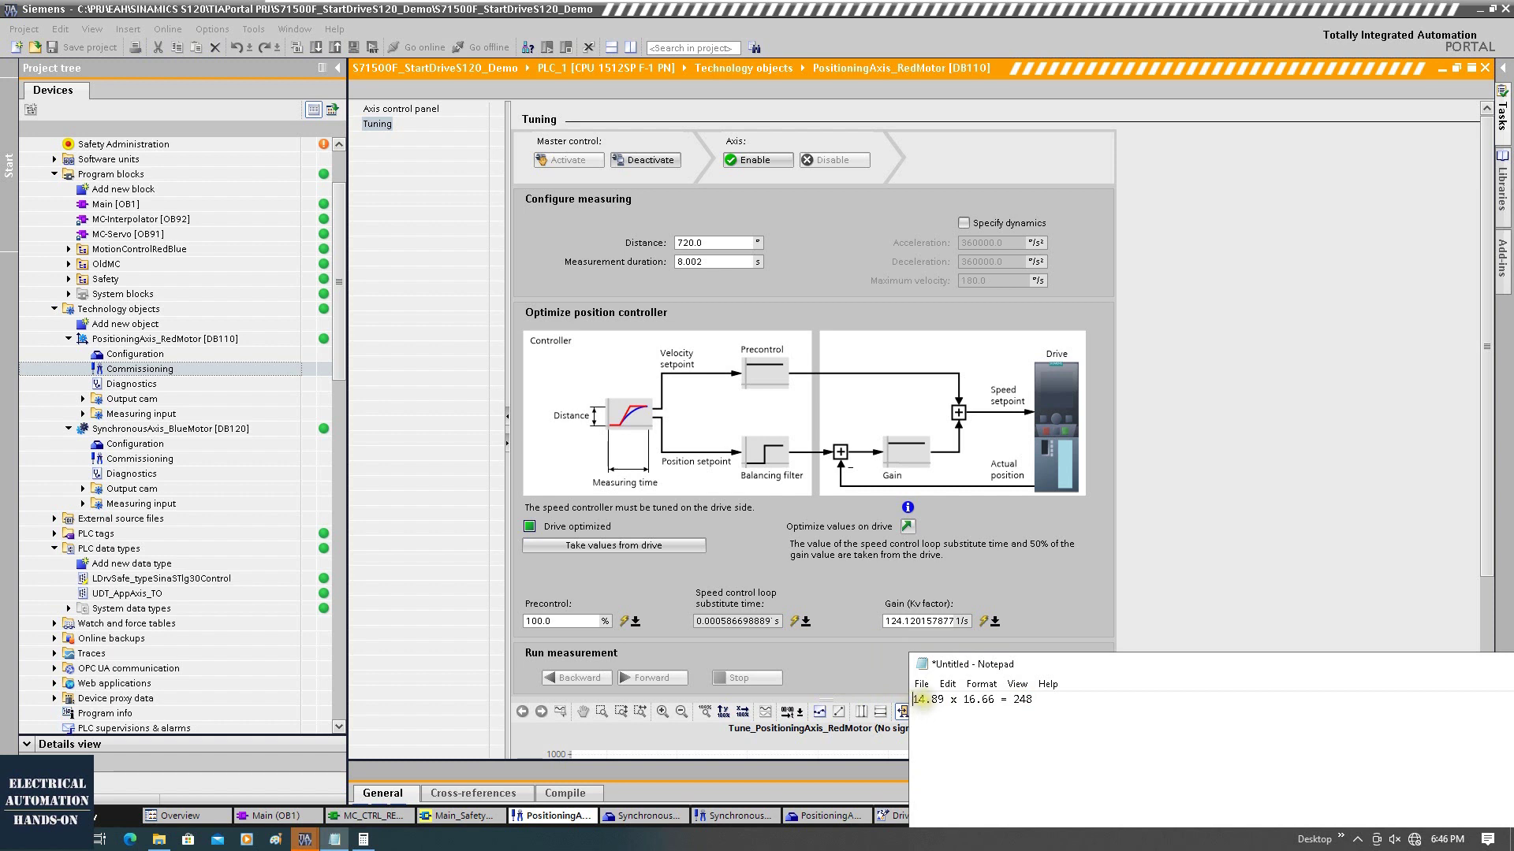
{"action": "left_click", "coordinate": [913, 699]}
{"action": "type", "text": "r5276"}
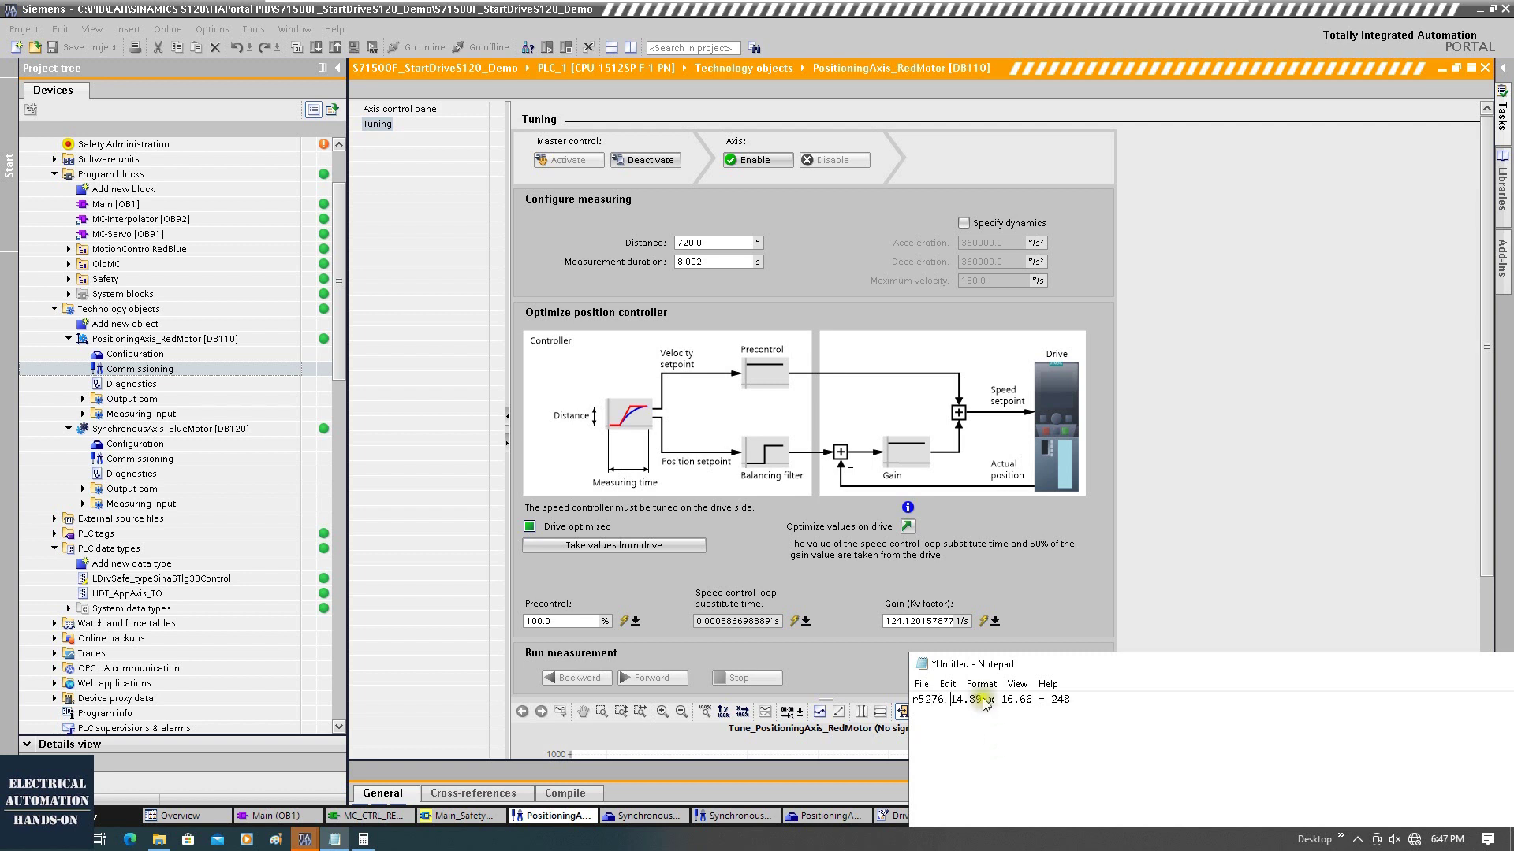
Step: Compare the conversion noted in Notepad with the Gain (Kv factor) taken from the drive
{"action": "key", "text": "shift+End"}
{"action": "left_click_drag", "start_coordinate": [1000, 700], "coordinate": [1031, 702]}
{"action": "left_click_drag", "start_coordinate": [1052, 699], "coordinate": [1076, 698]}
{"action": "left_click", "coordinate": [1076, 699]}
{"action": "left_click_drag", "start_coordinate": [1160, 699], "coordinate": [1138, 700]}
{"action": "left_click", "coordinate": [1205, 563]}
{"action": "left_click_drag", "start_coordinate": [914, 621], "coordinate": [884, 621]}
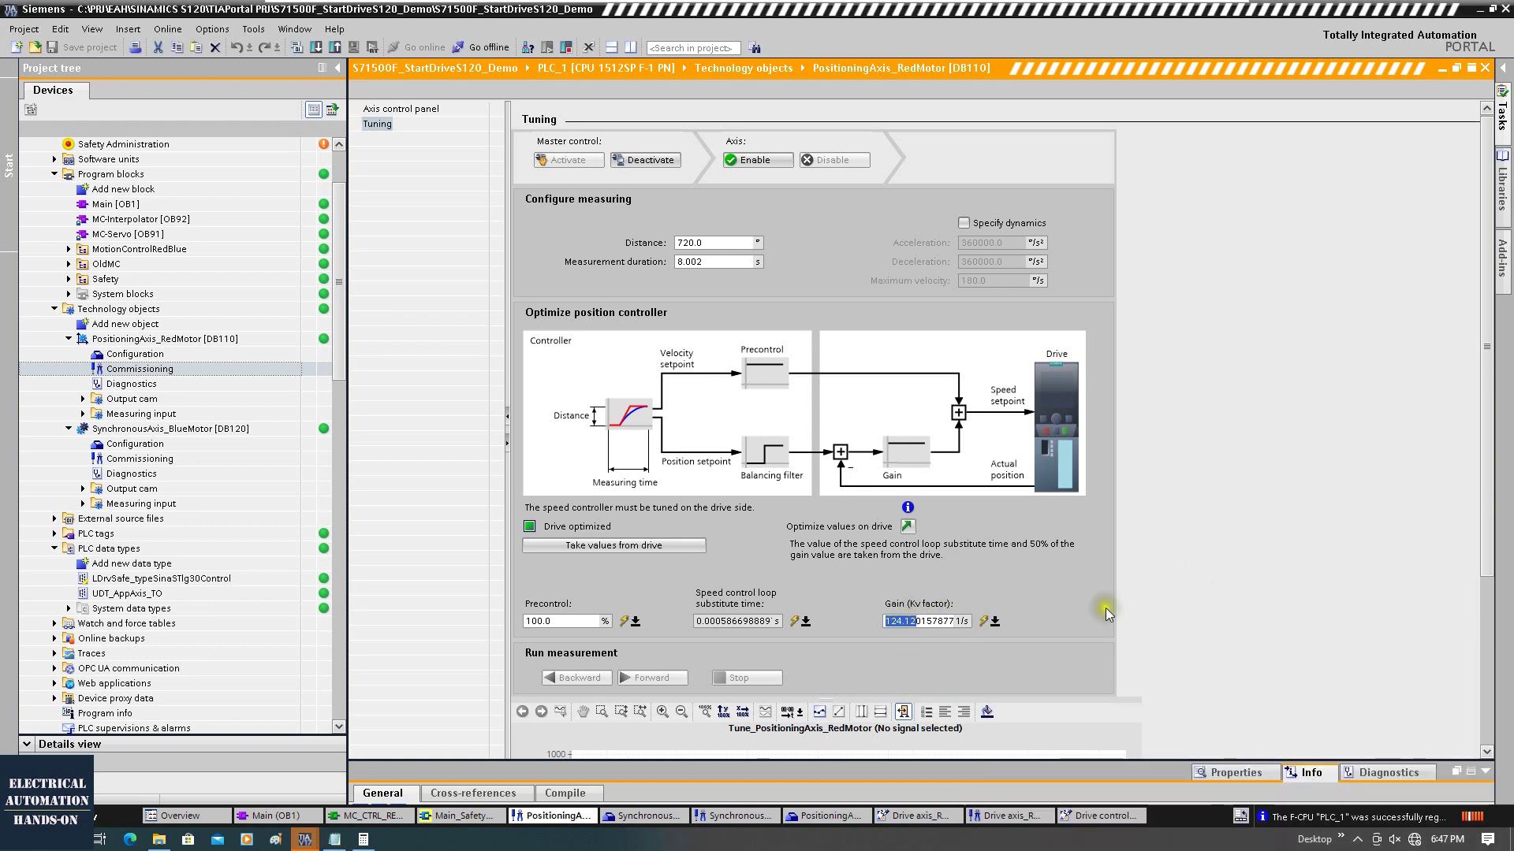
Step: Enlarge the trace diagram area and set the online value of the Gain (Kv factor) to 124 1/s
{"action": "scroll", "coordinate": [1105, 608], "scroll_direction": "down", "scroll_amount": 4}
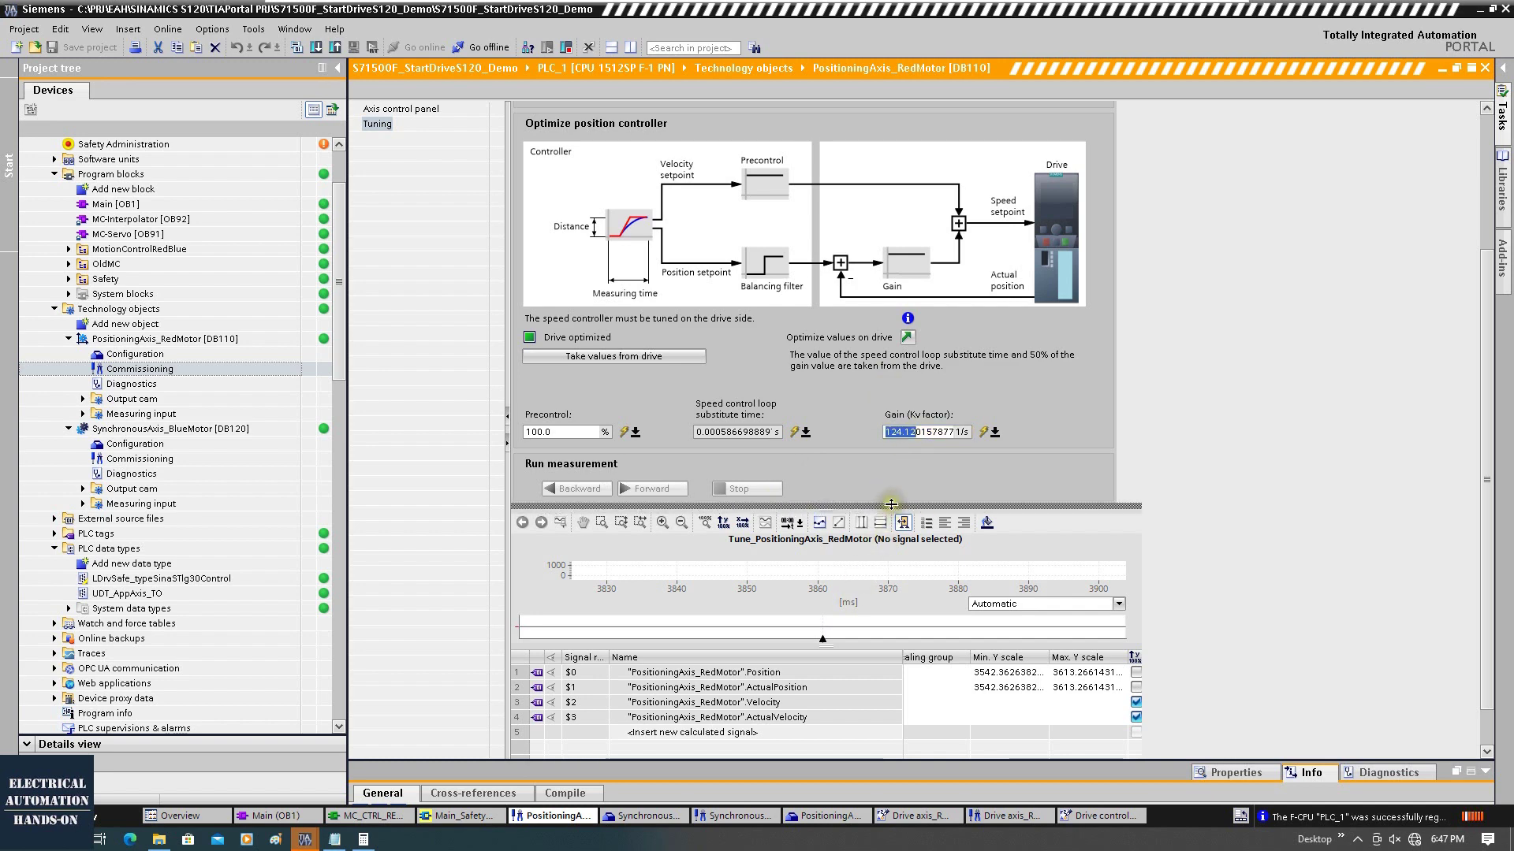
{"action": "scroll", "coordinate": [615, 488], "scroll_direction": "up", "scroll_amount": 3}
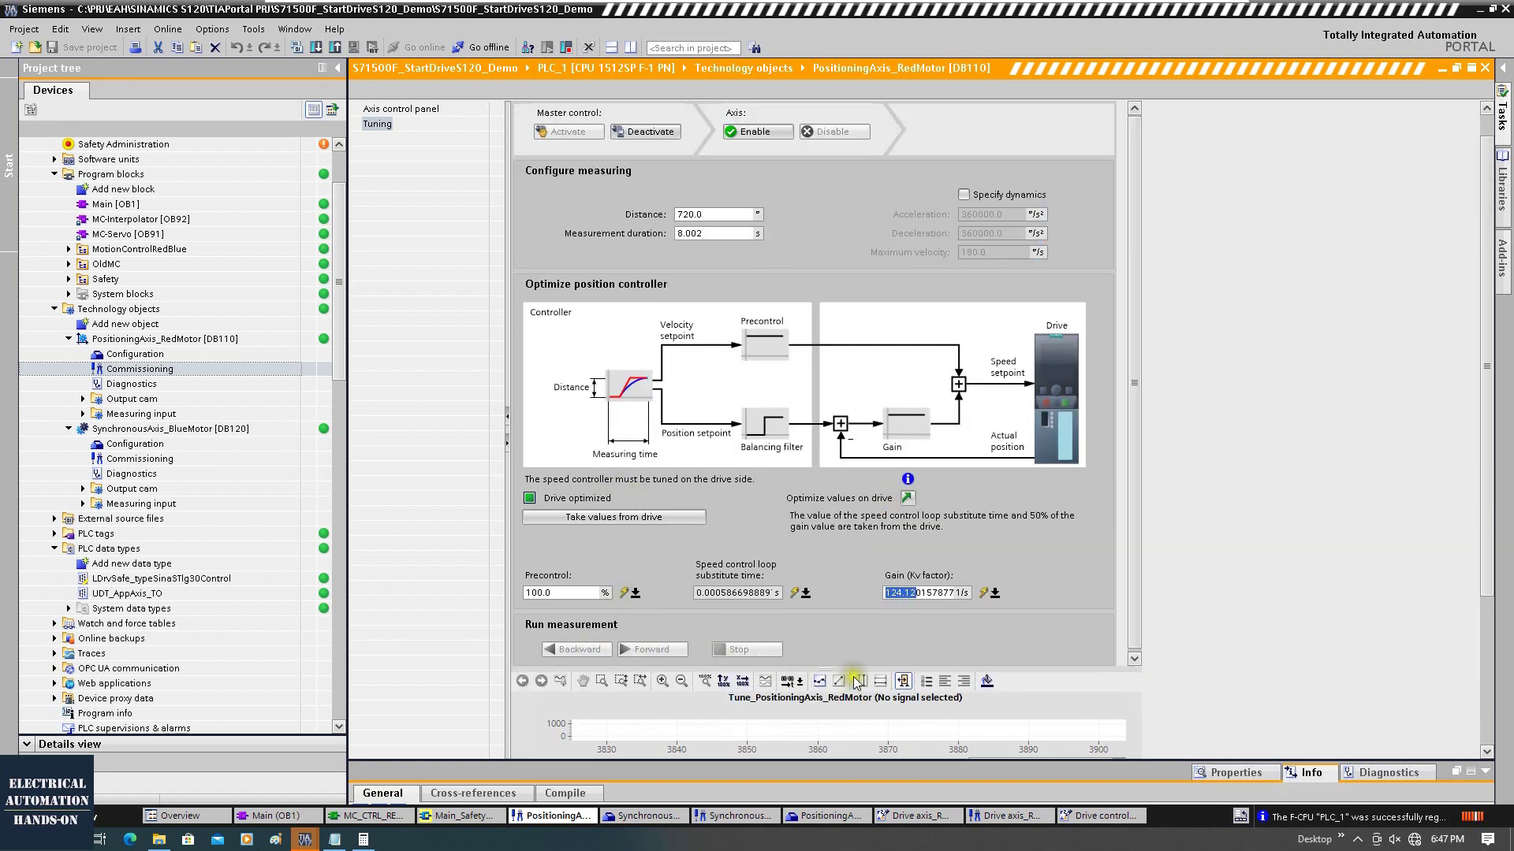
{"action": "left_click_drag", "start_coordinate": [857, 669], "coordinate": [864, 609]}
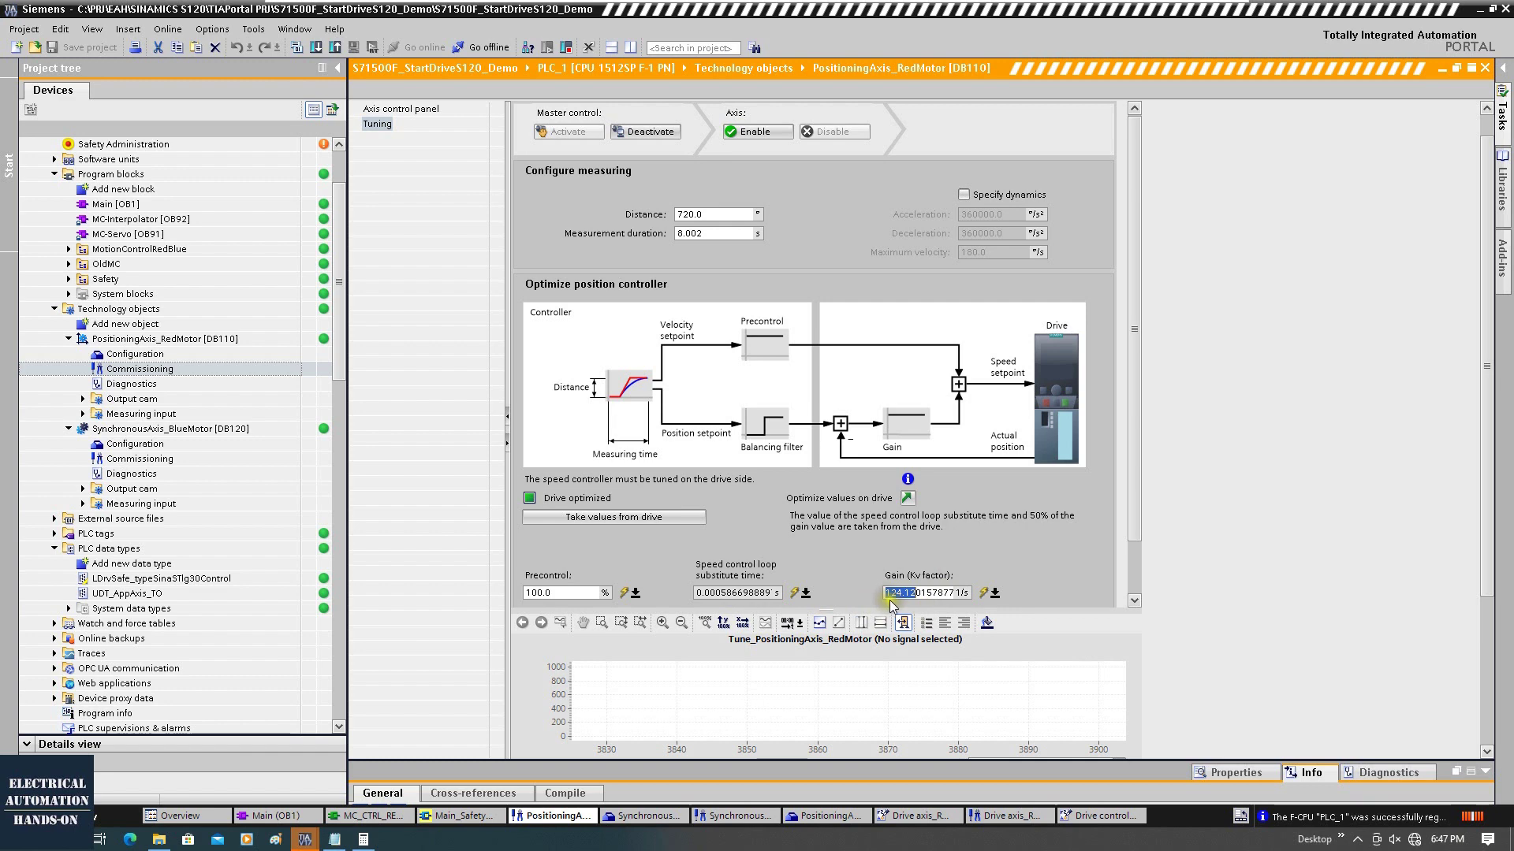
{"action": "scroll", "coordinate": [1128, 571], "scroll_direction": "down", "scroll_amount": 1}
{"action": "scroll", "coordinate": [1128, 570], "scroll_direction": "up", "scroll_amount": 1}
{"action": "left_click", "coordinate": [984, 593]}
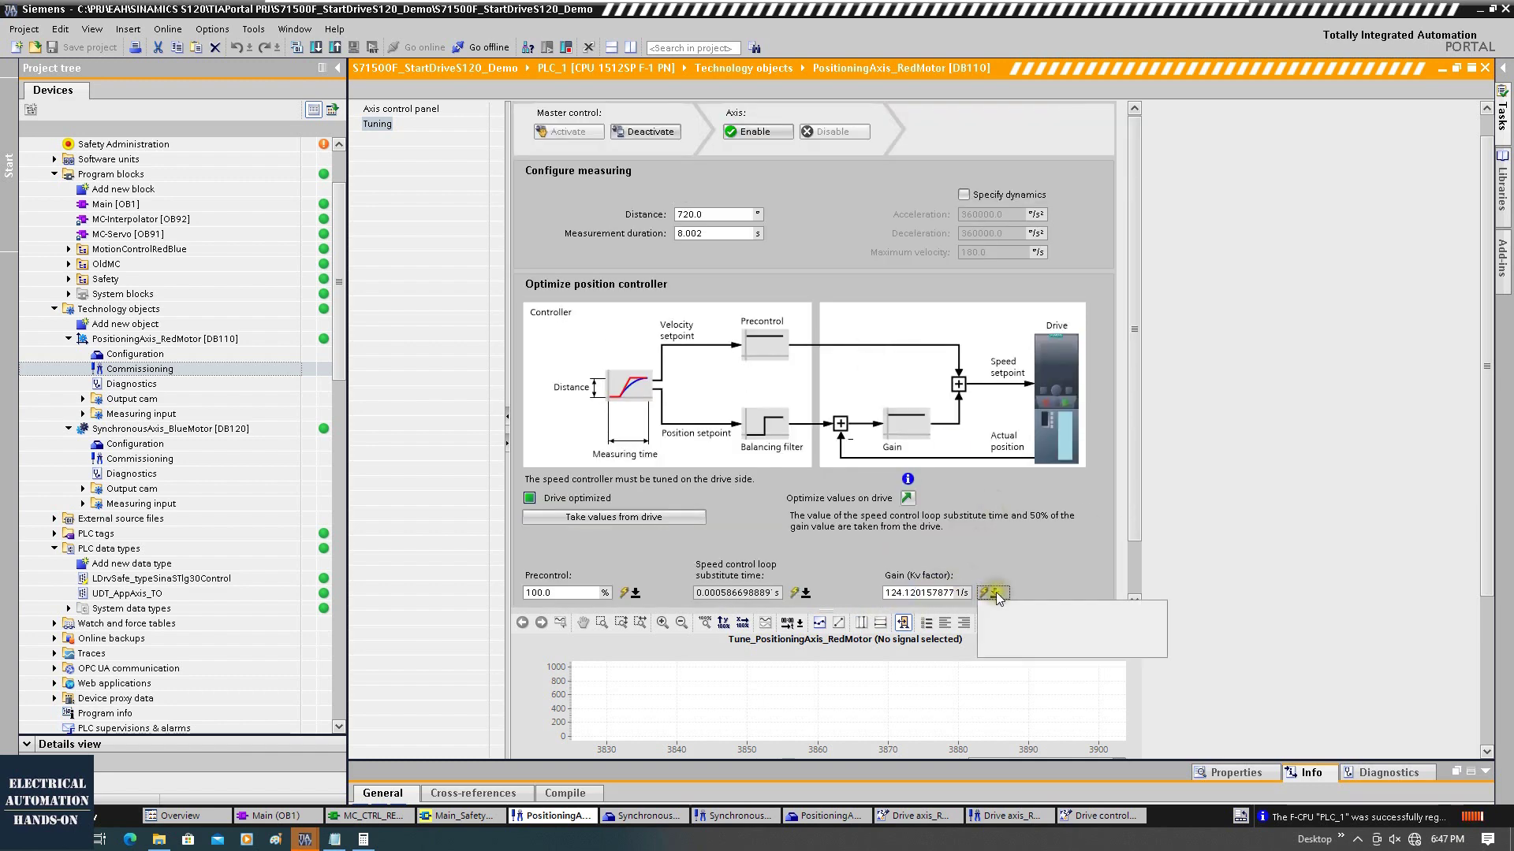
{"action": "left_click", "coordinate": [1117, 611]}
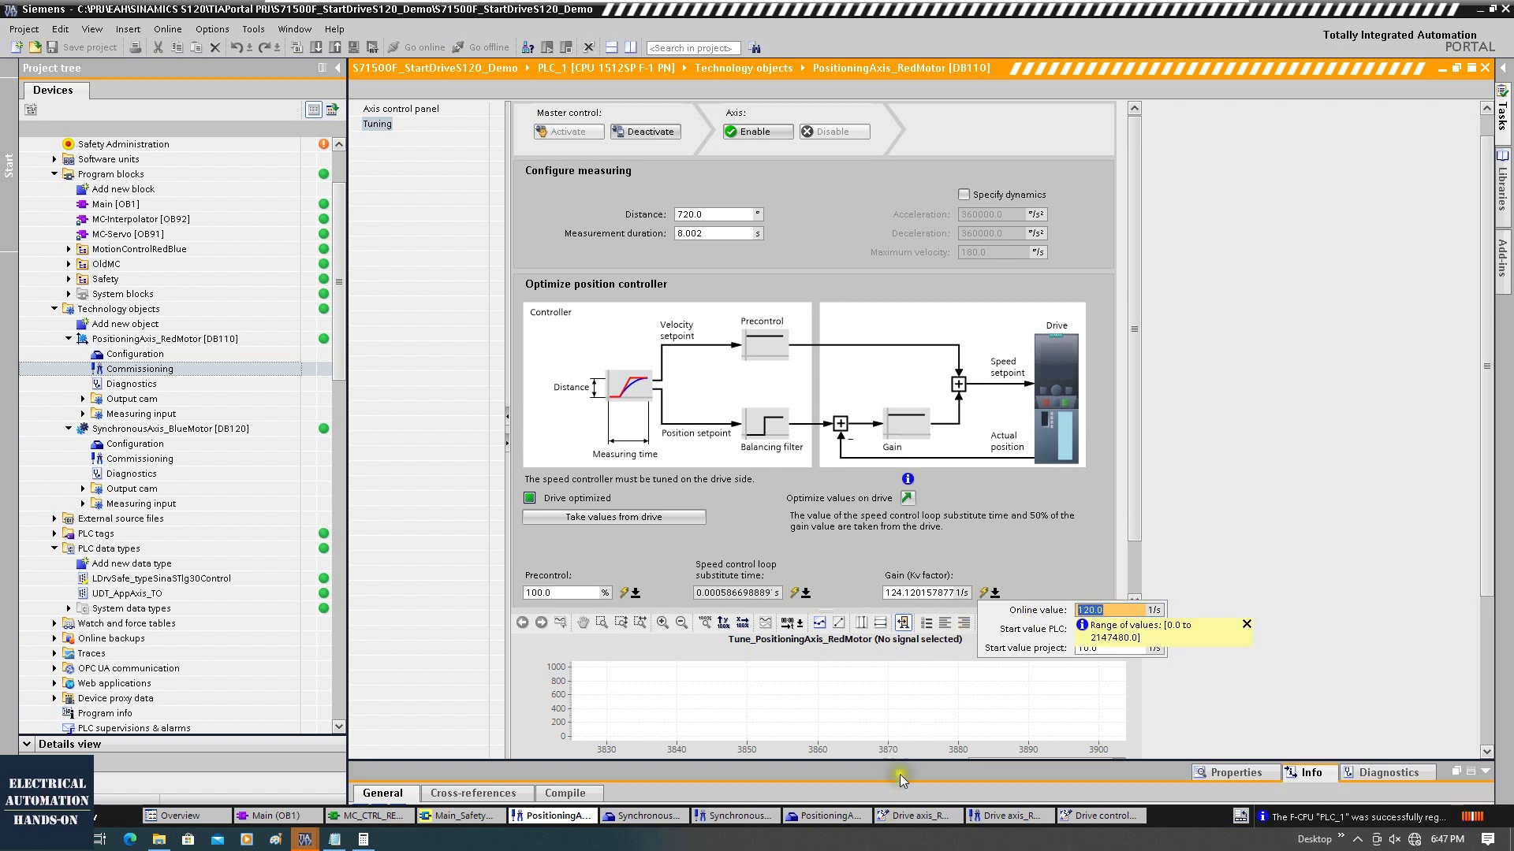
{"action": "type", "text": "124"}
{"action": "key", "text": "Return"}
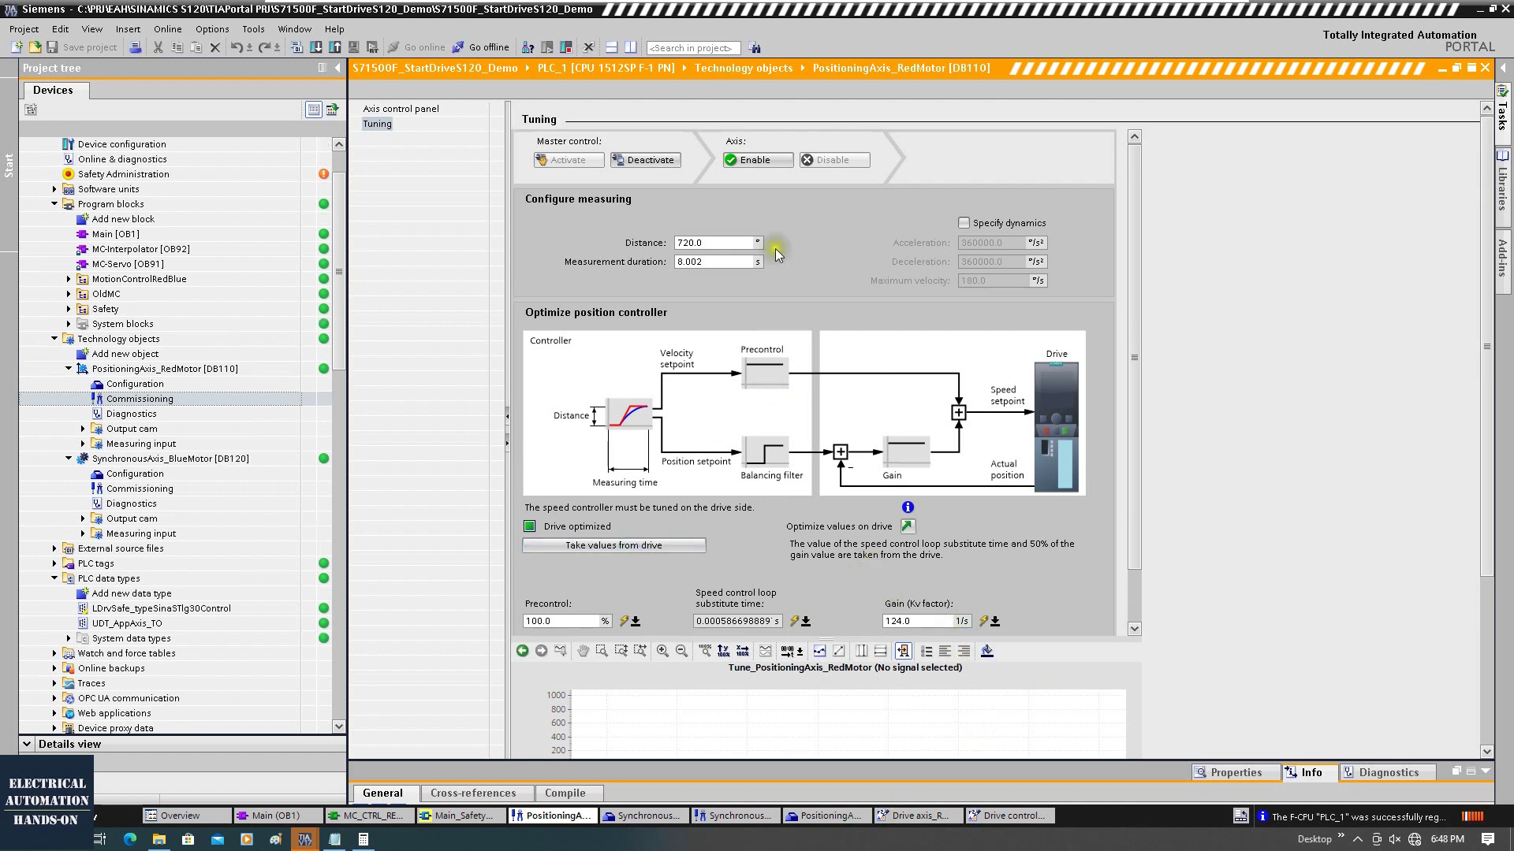
Step: Enable the red axis and run the tuning measurement in the forward direction
{"action": "left_click", "coordinate": [757, 163]}
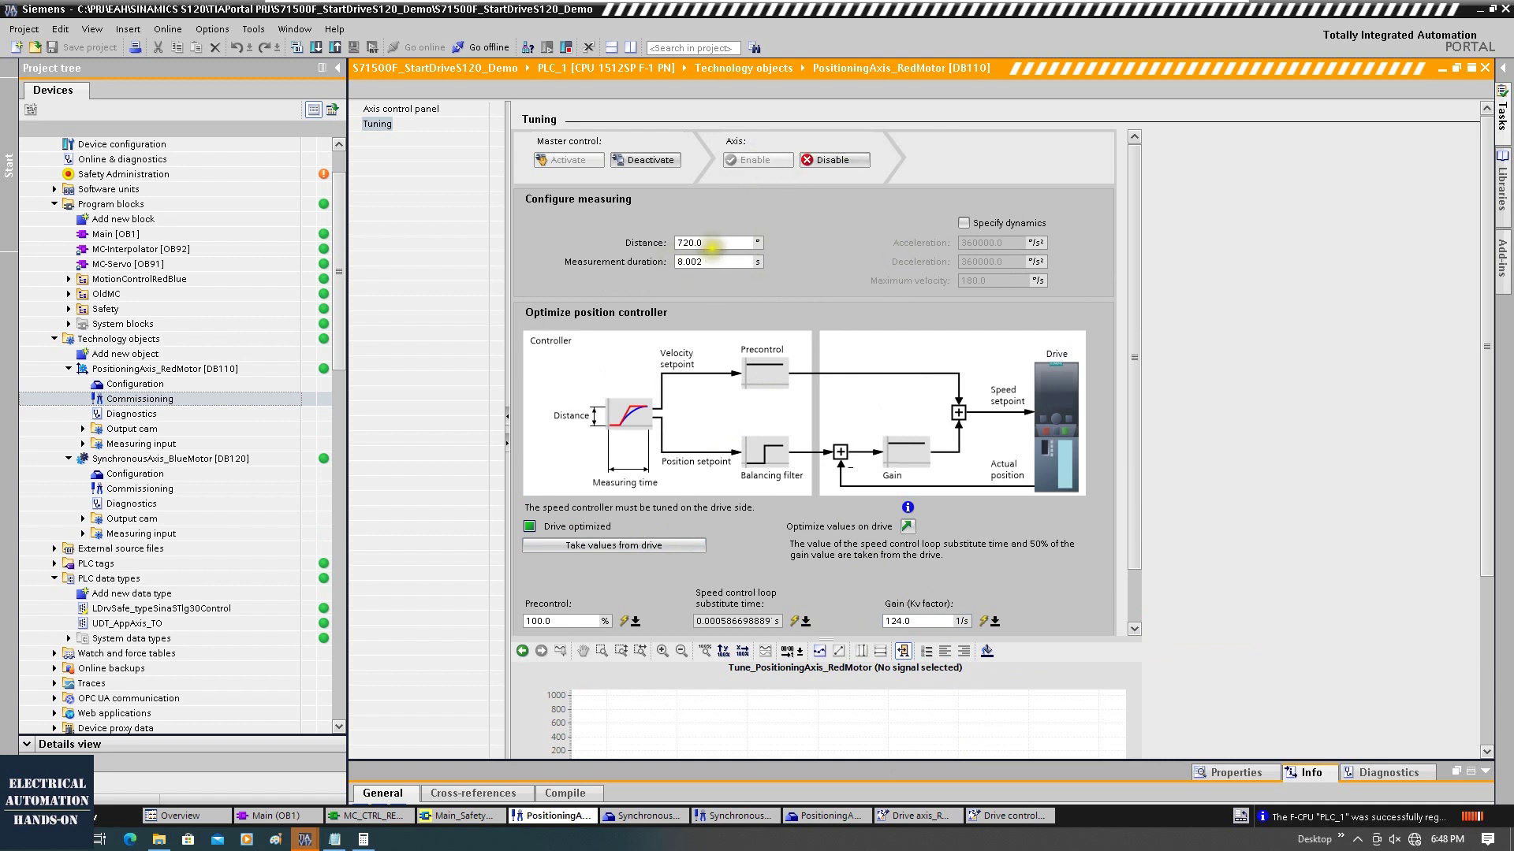
{"action": "left_click", "coordinate": [712, 242]}
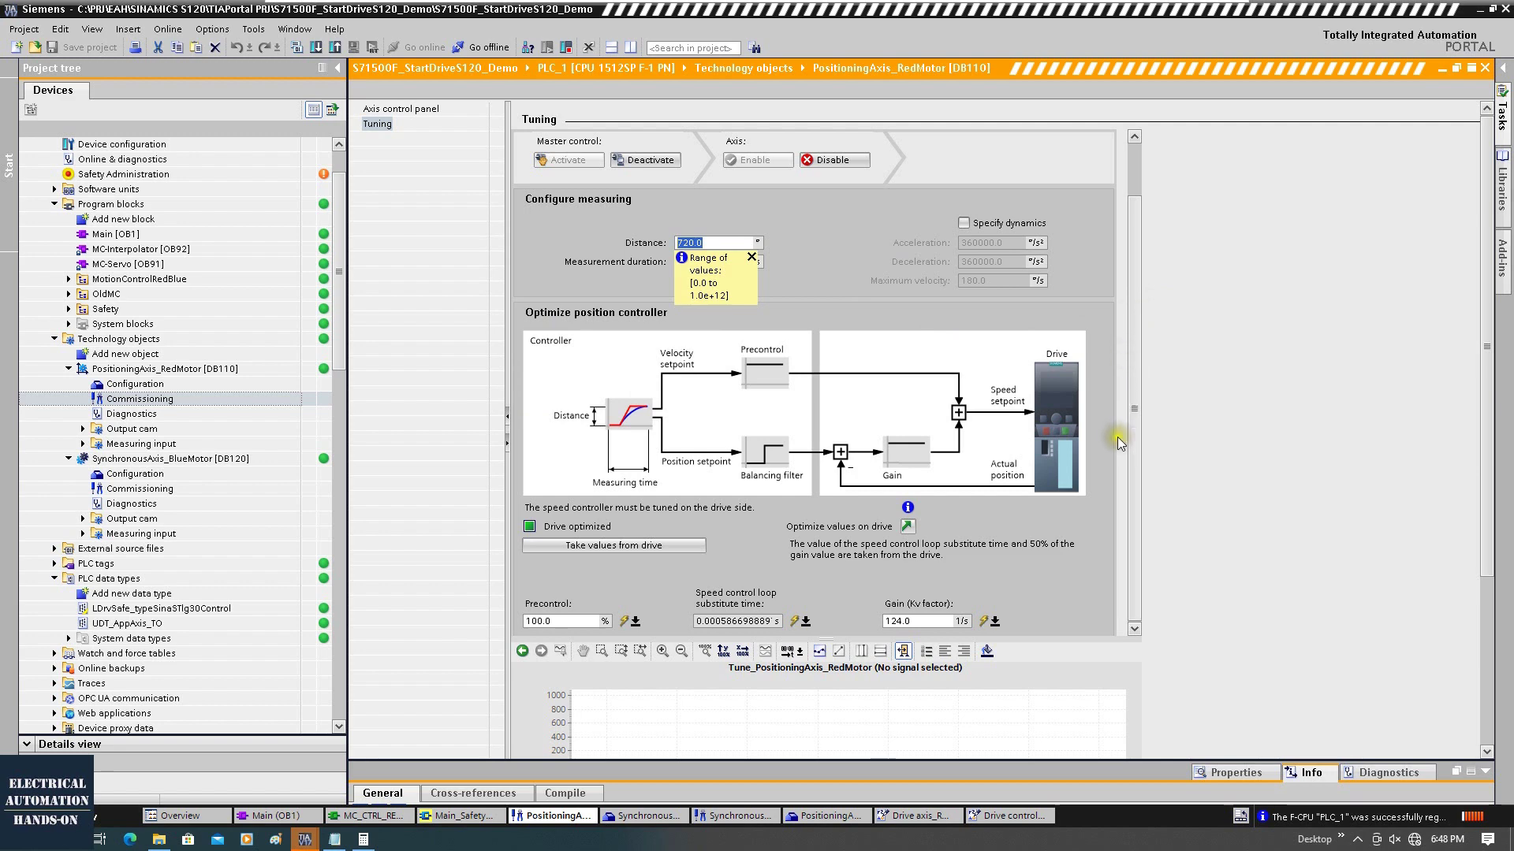
{"action": "scroll", "coordinate": [1110, 476], "scroll_direction": "down", "scroll_amount": 2}
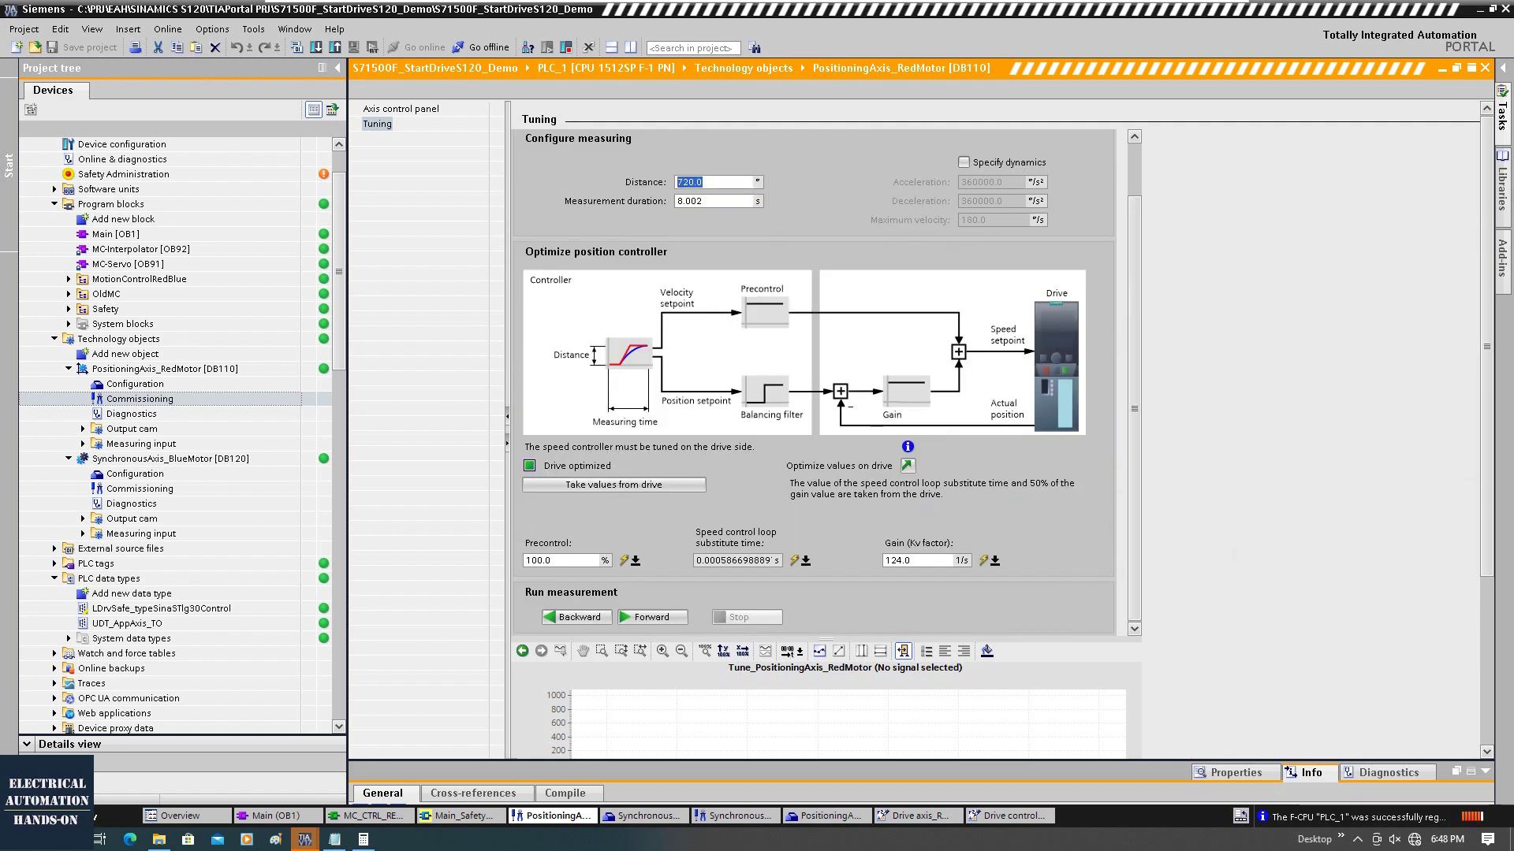
{"action": "left_click", "coordinate": [660, 619]}
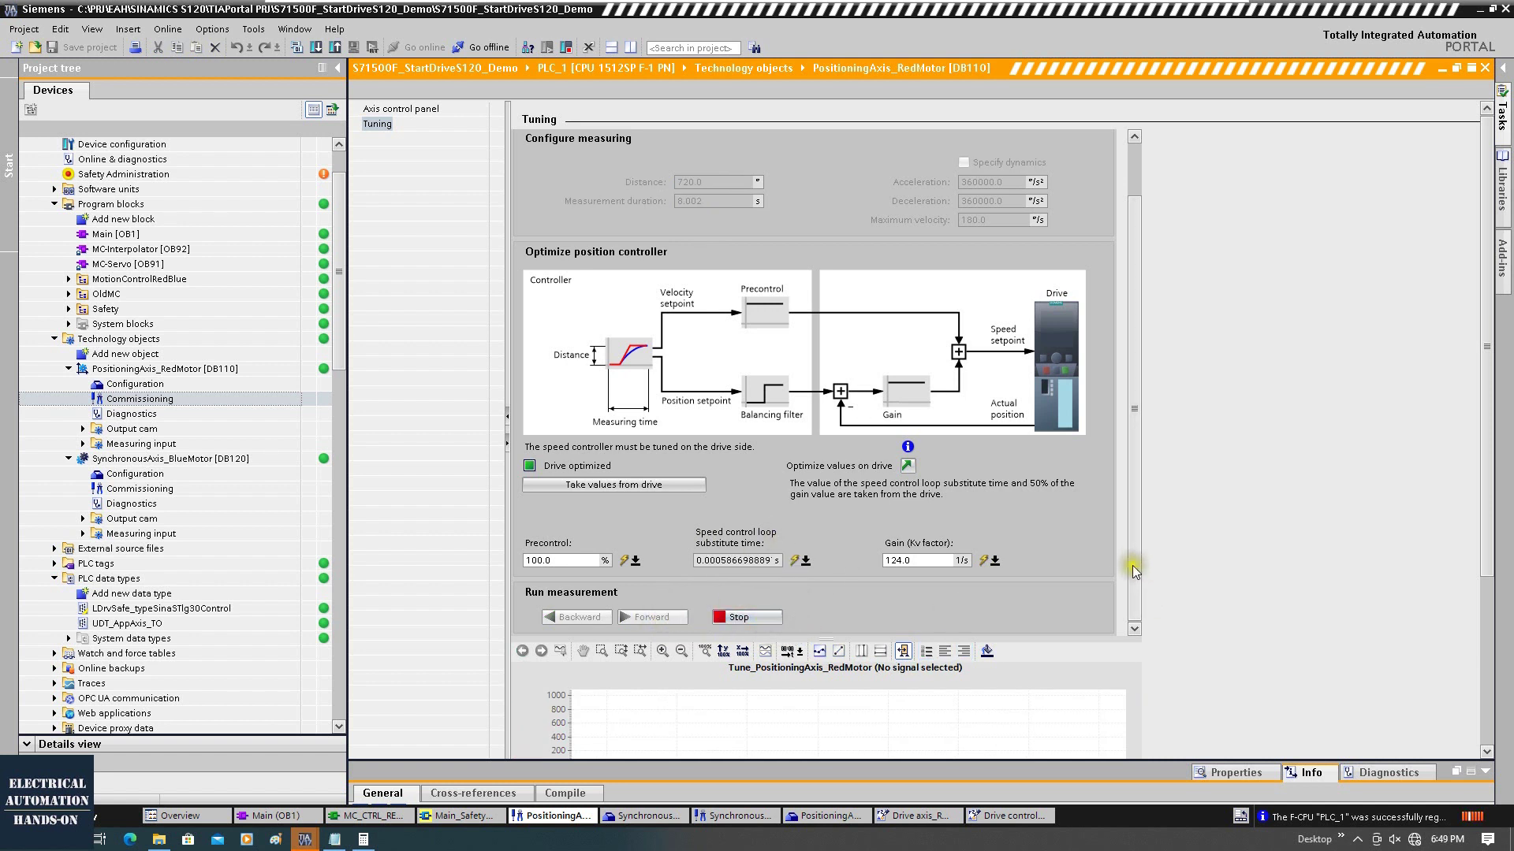
{"action": "left_click", "coordinate": [757, 620]}
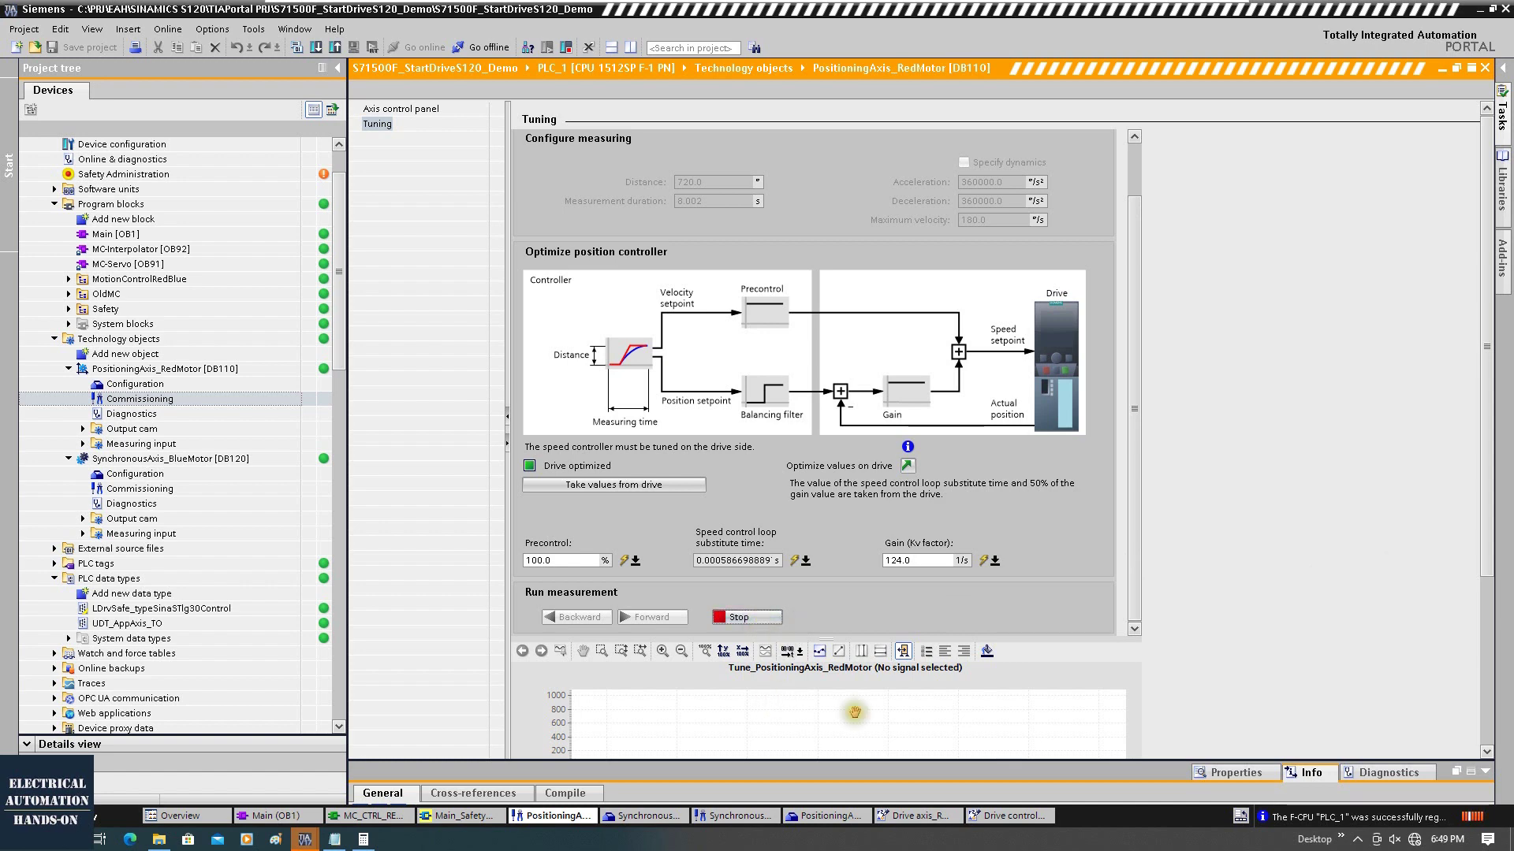
Step: Fit the trace diagram to the entire recorded measurement and enlarge the diagram area
{"action": "left_click_drag", "start_coordinate": [1486, 554], "coordinate": [1469, 675]}
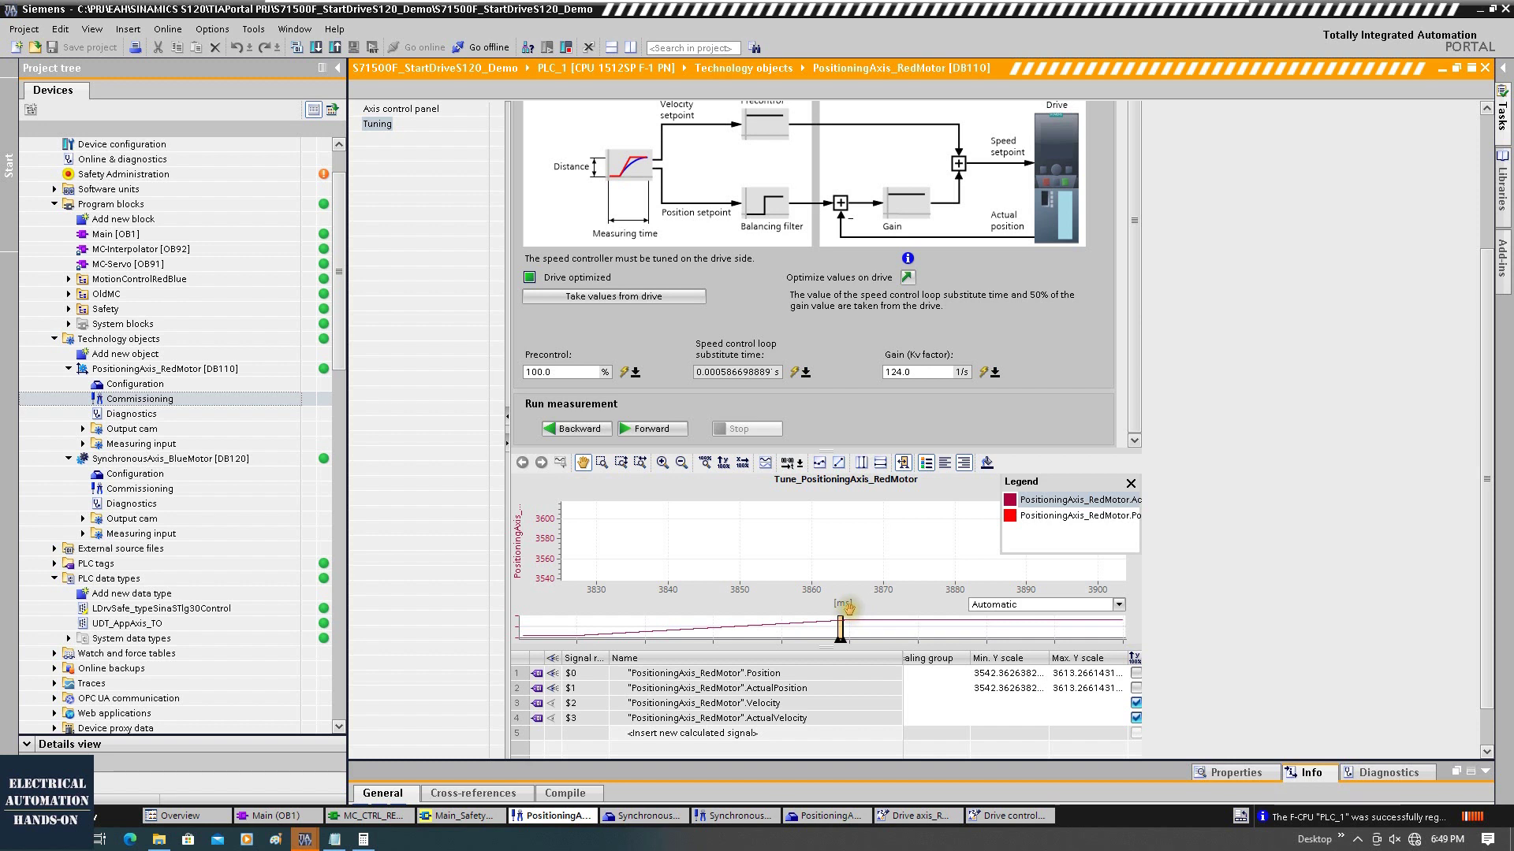
{"action": "left_click", "coordinate": [714, 464]}
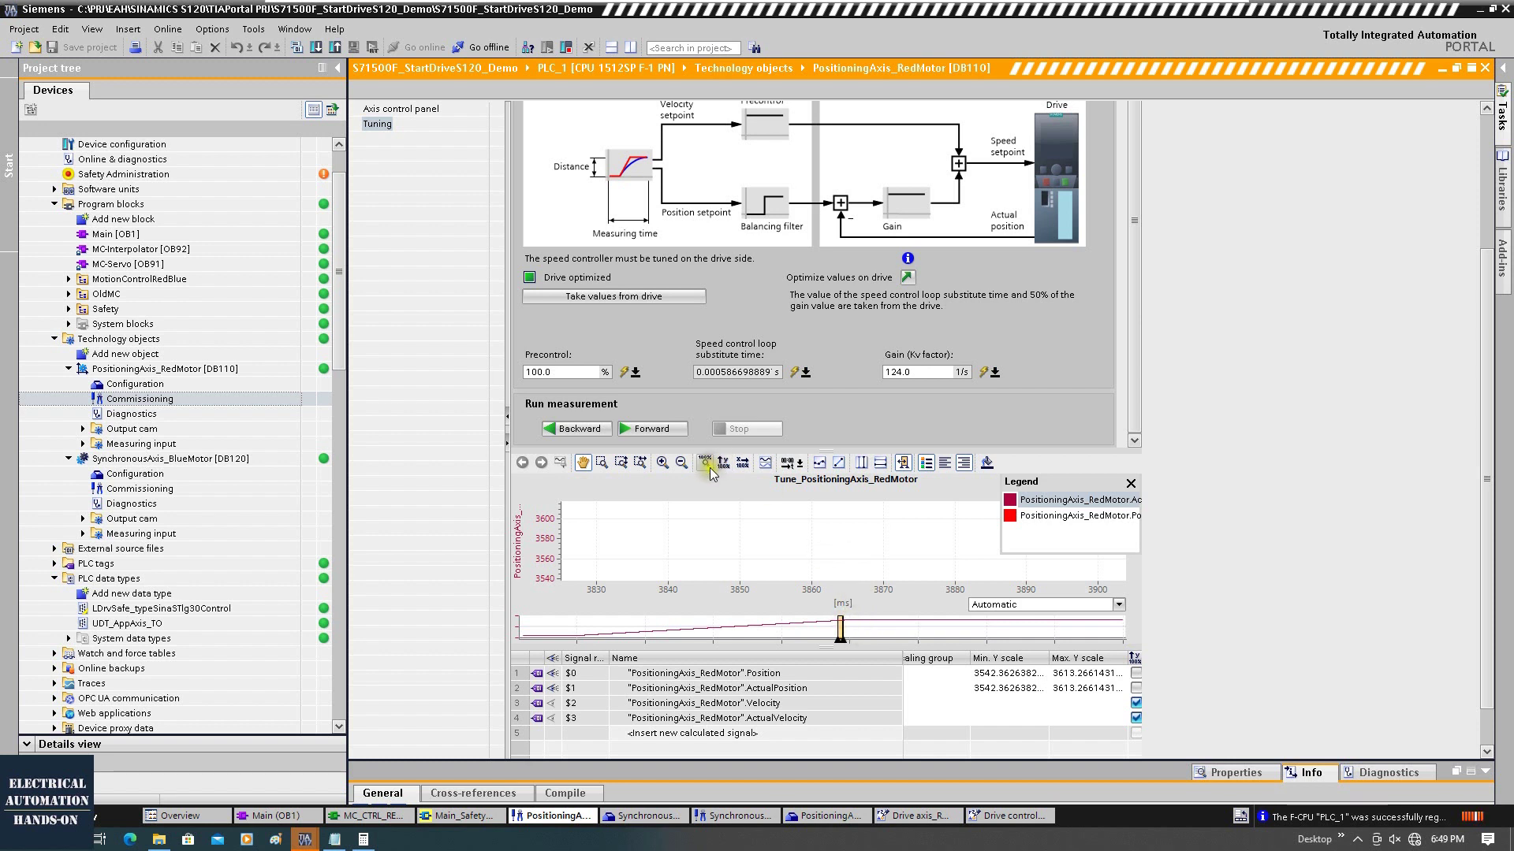
{"action": "left_click", "coordinate": [714, 464]}
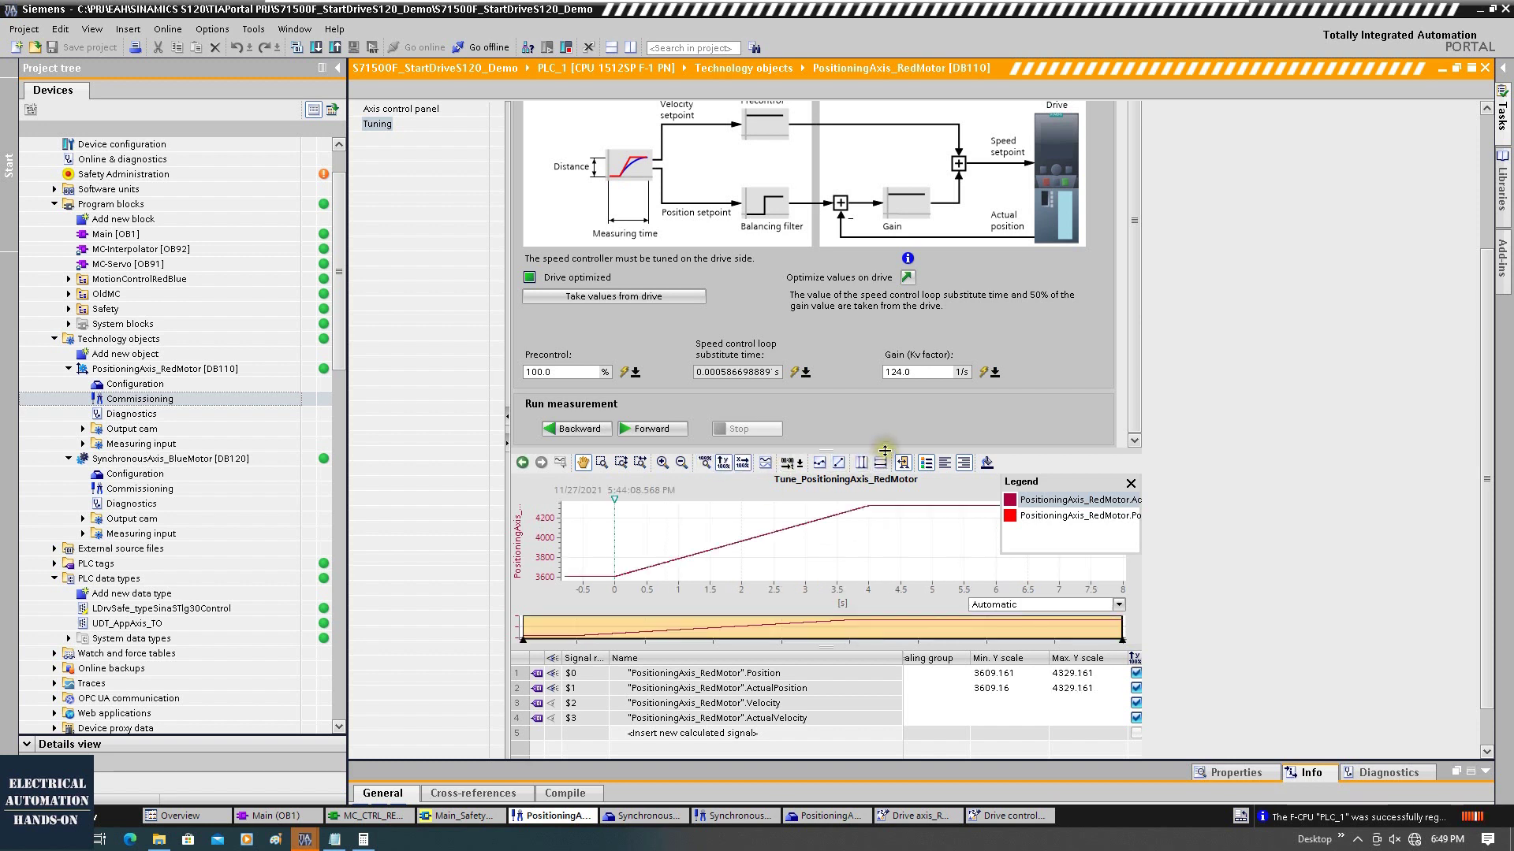
{"action": "scroll", "coordinate": [851, 489], "scroll_direction": "up", "scroll_amount": 5}
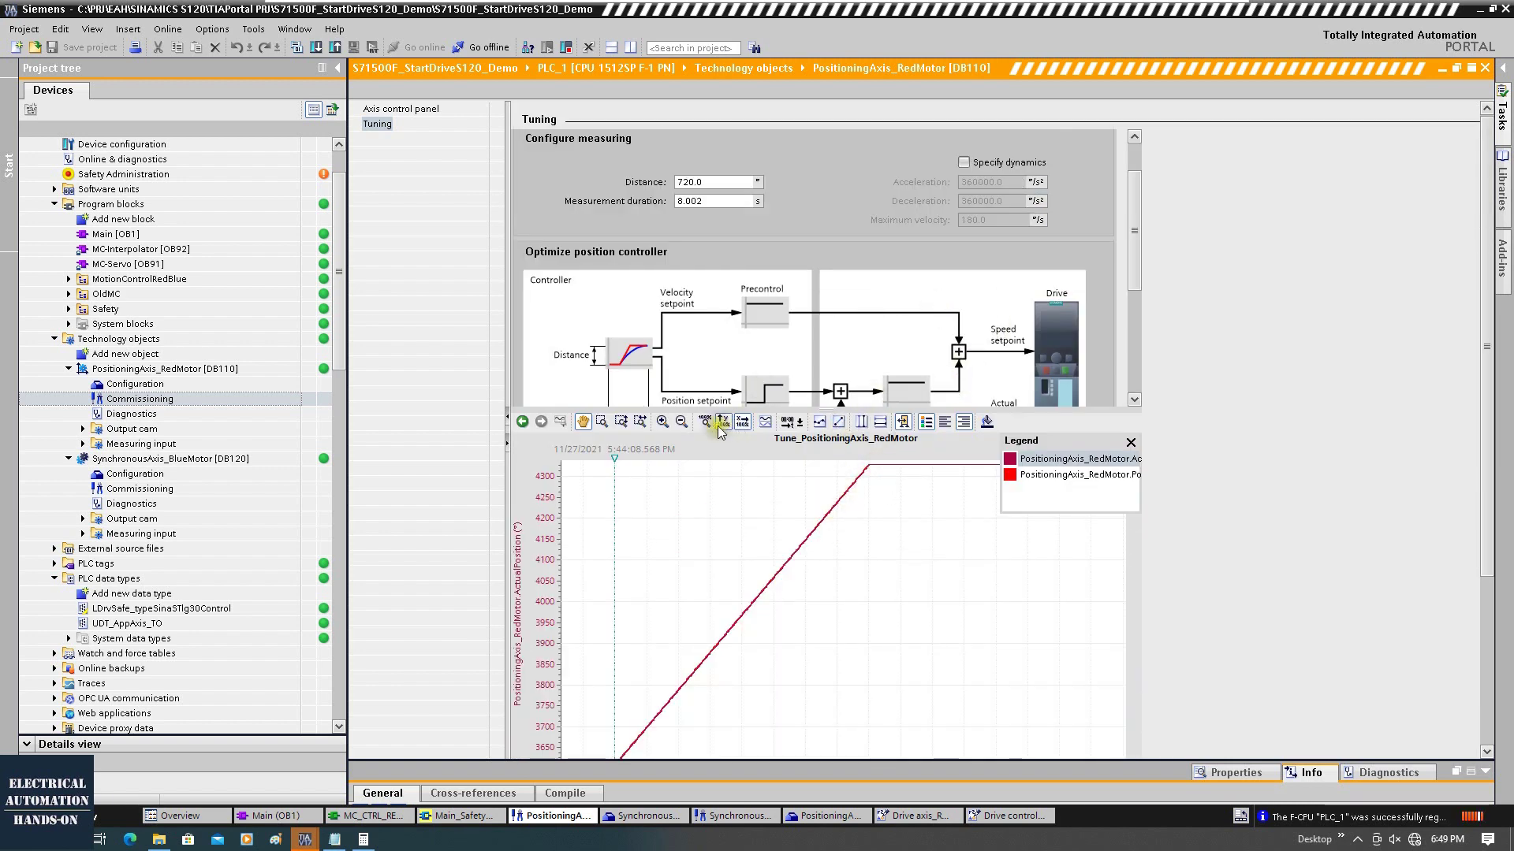
Step: Place the vertical measurement cursors in the trace and zoom in to compare the position setpoint and actual position curves
{"action": "left_click", "coordinate": [862, 424]}
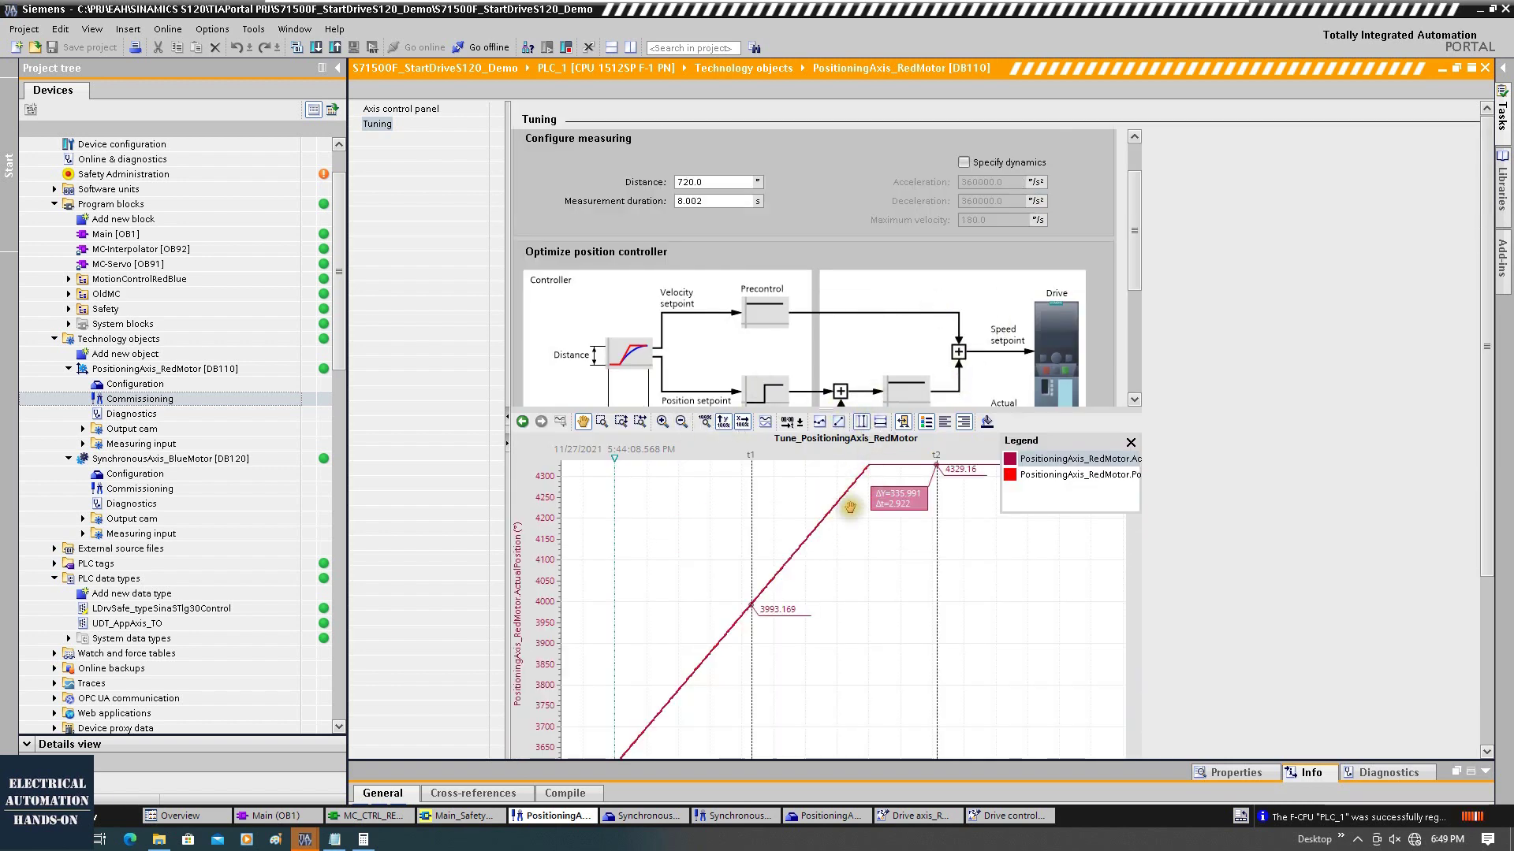
{"action": "left_click", "coordinate": [862, 424]}
{"action": "left_click", "coordinate": [663, 421]}
{"action": "scroll", "coordinate": [685, 513], "scroll_direction": "down", "scroll_amount": 3}
{"action": "left_click", "coordinate": [686, 513]}
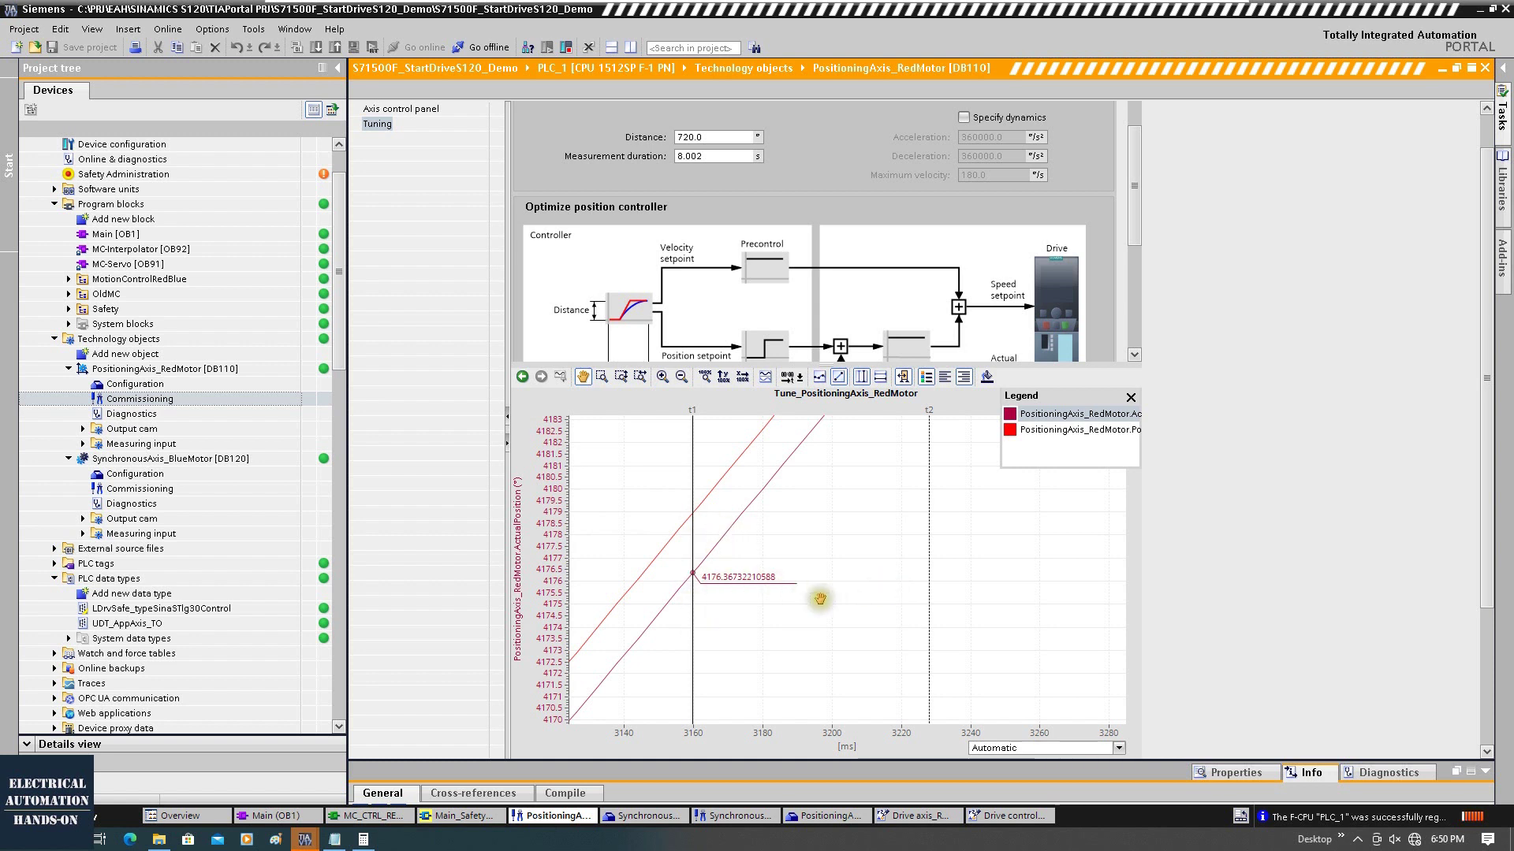
{"action": "left_click_drag", "start_coordinate": [784, 524], "coordinate": [875, 507]}
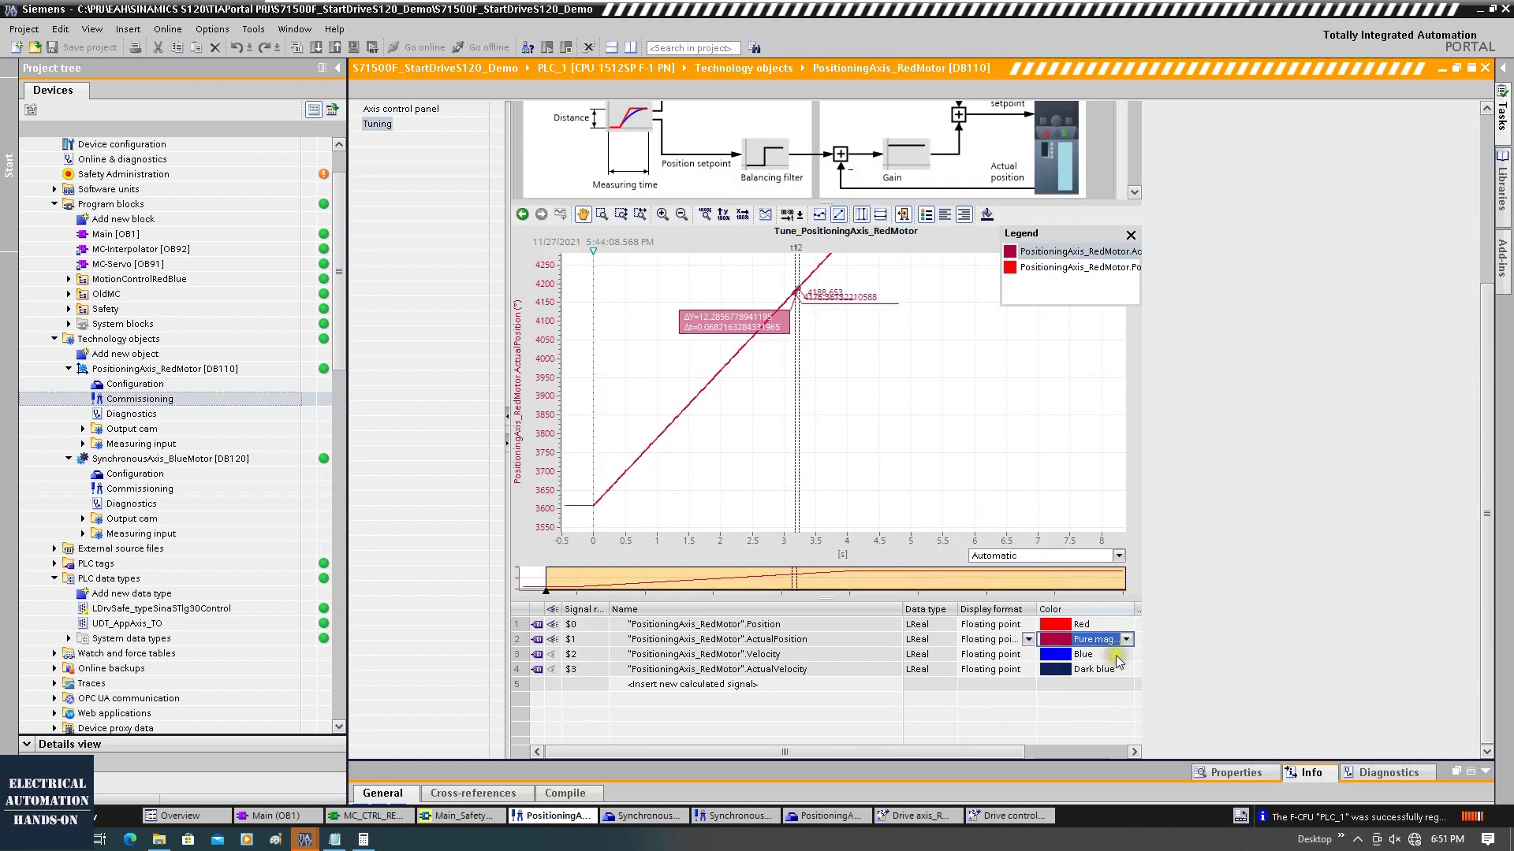
Step: Identify the trace colors of the Position and ActualPosition signals in the signal table
{"action": "left_click", "coordinate": [1096, 624]}
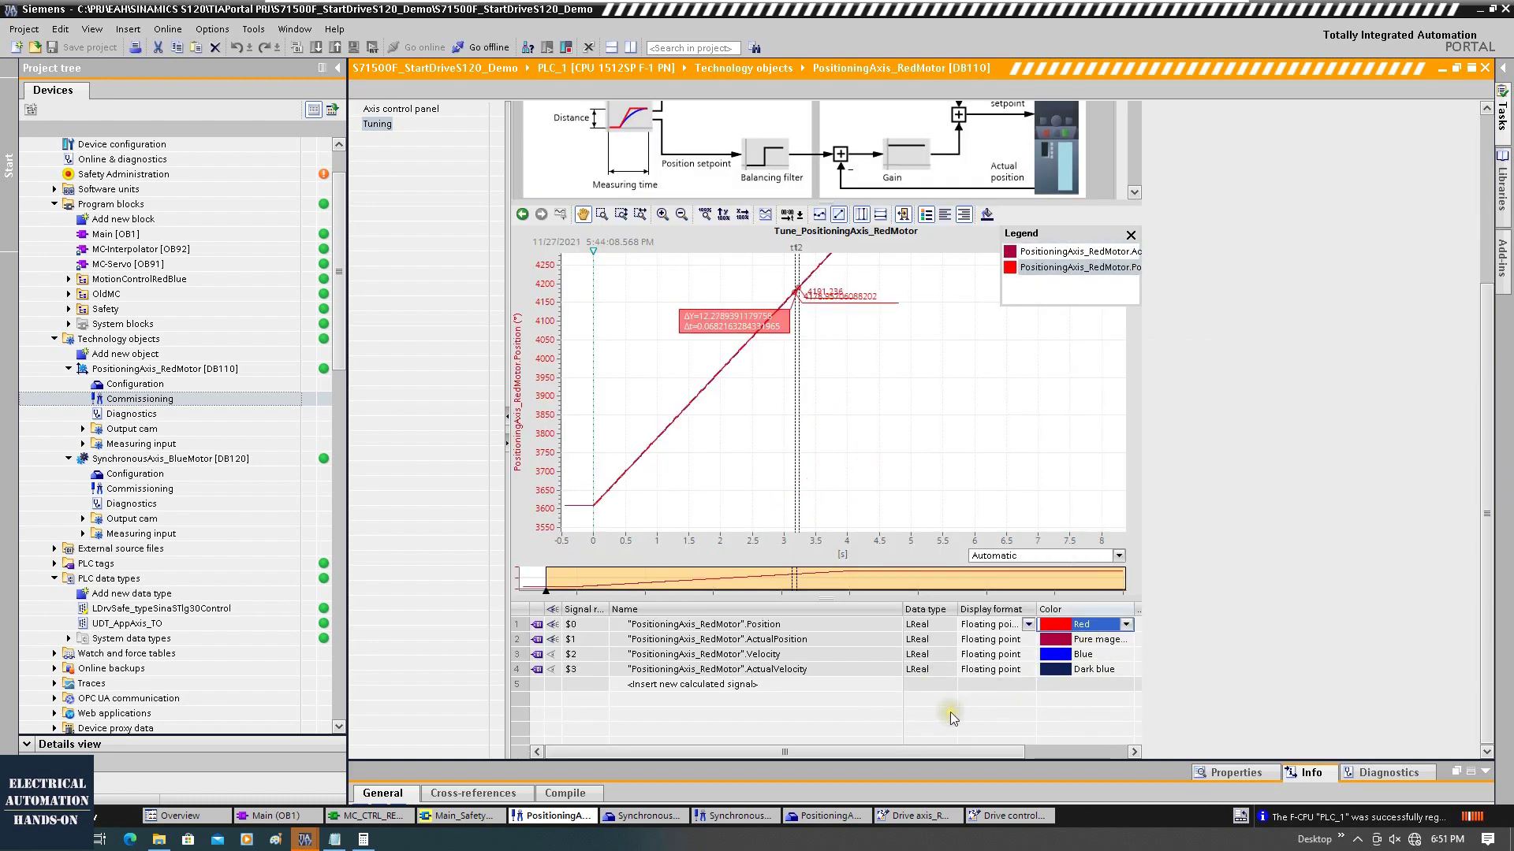
{"action": "left_click", "coordinate": [1094, 640]}
{"action": "left_click", "coordinate": [877, 719]}
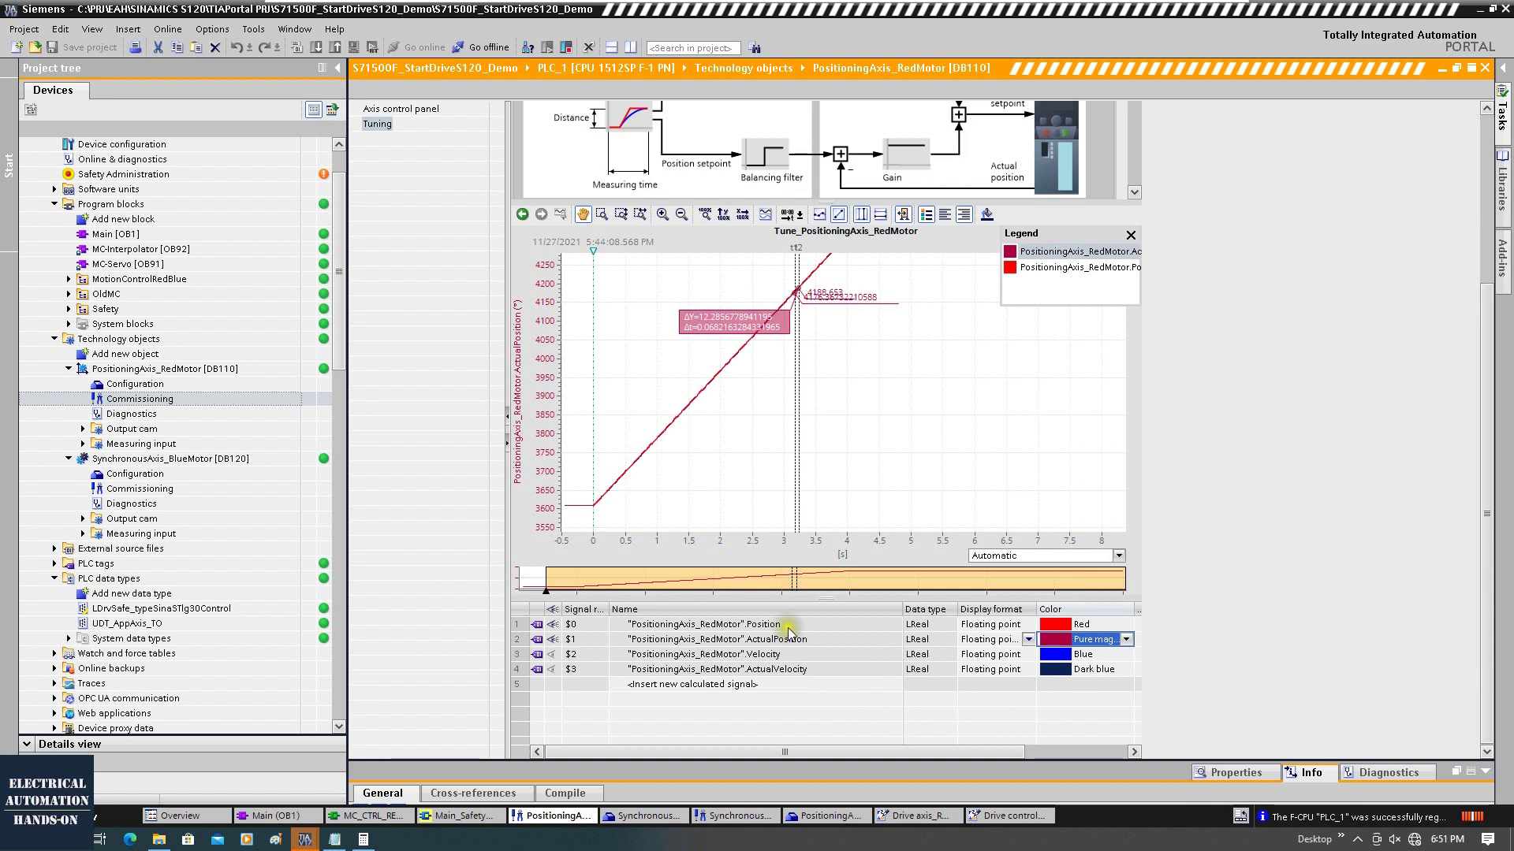
{"action": "left_click", "coordinate": [780, 640]}
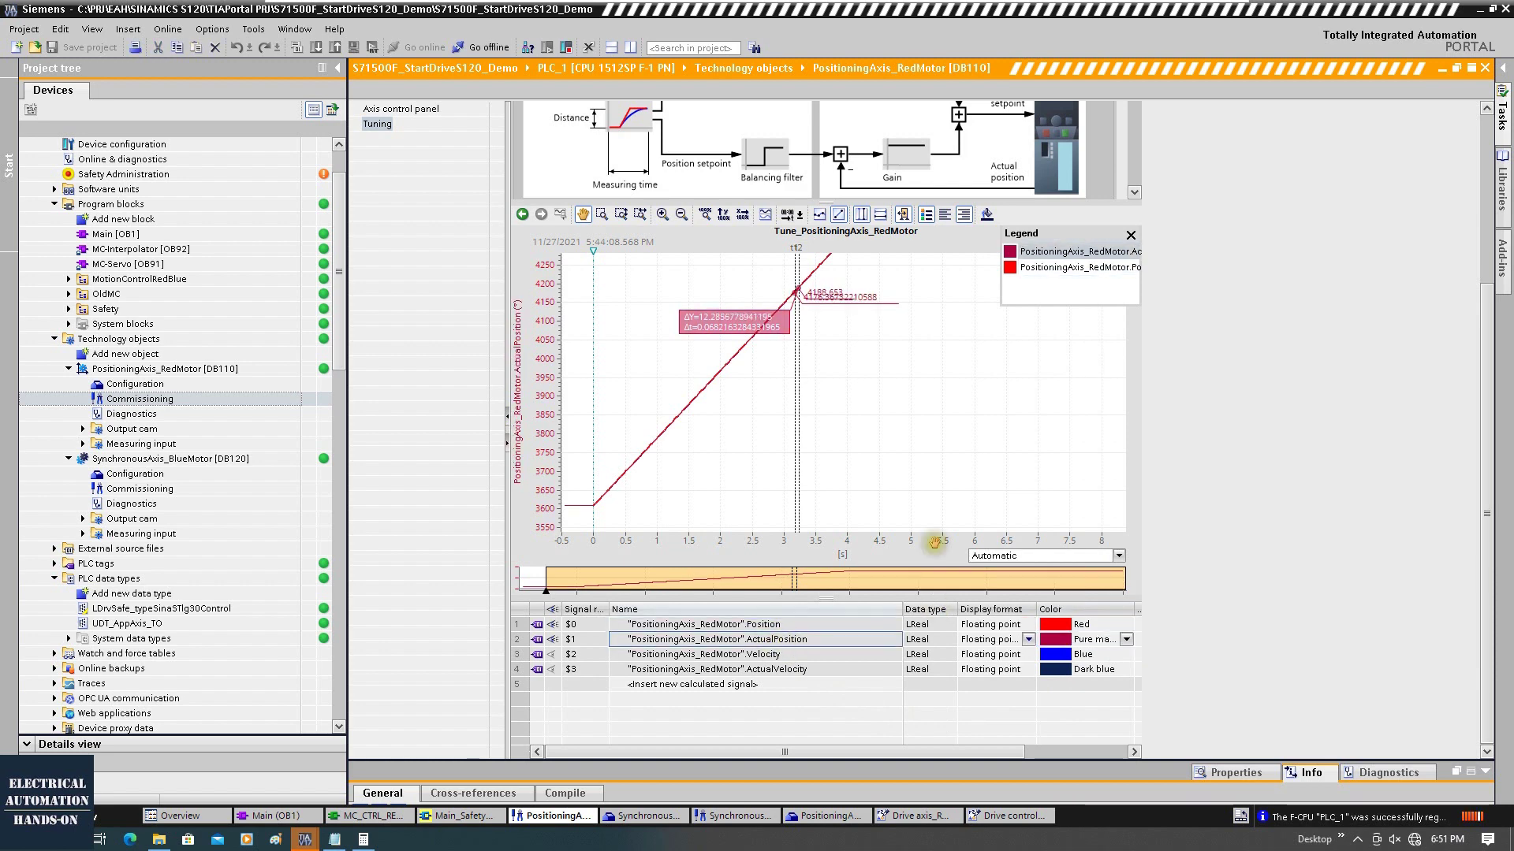
Step: Reduce the trace area and check the position controller's precontrol and the online value of the Gain (Kv factor)
{"action": "left_click_drag", "start_coordinate": [932, 208], "coordinate": [923, 454]}
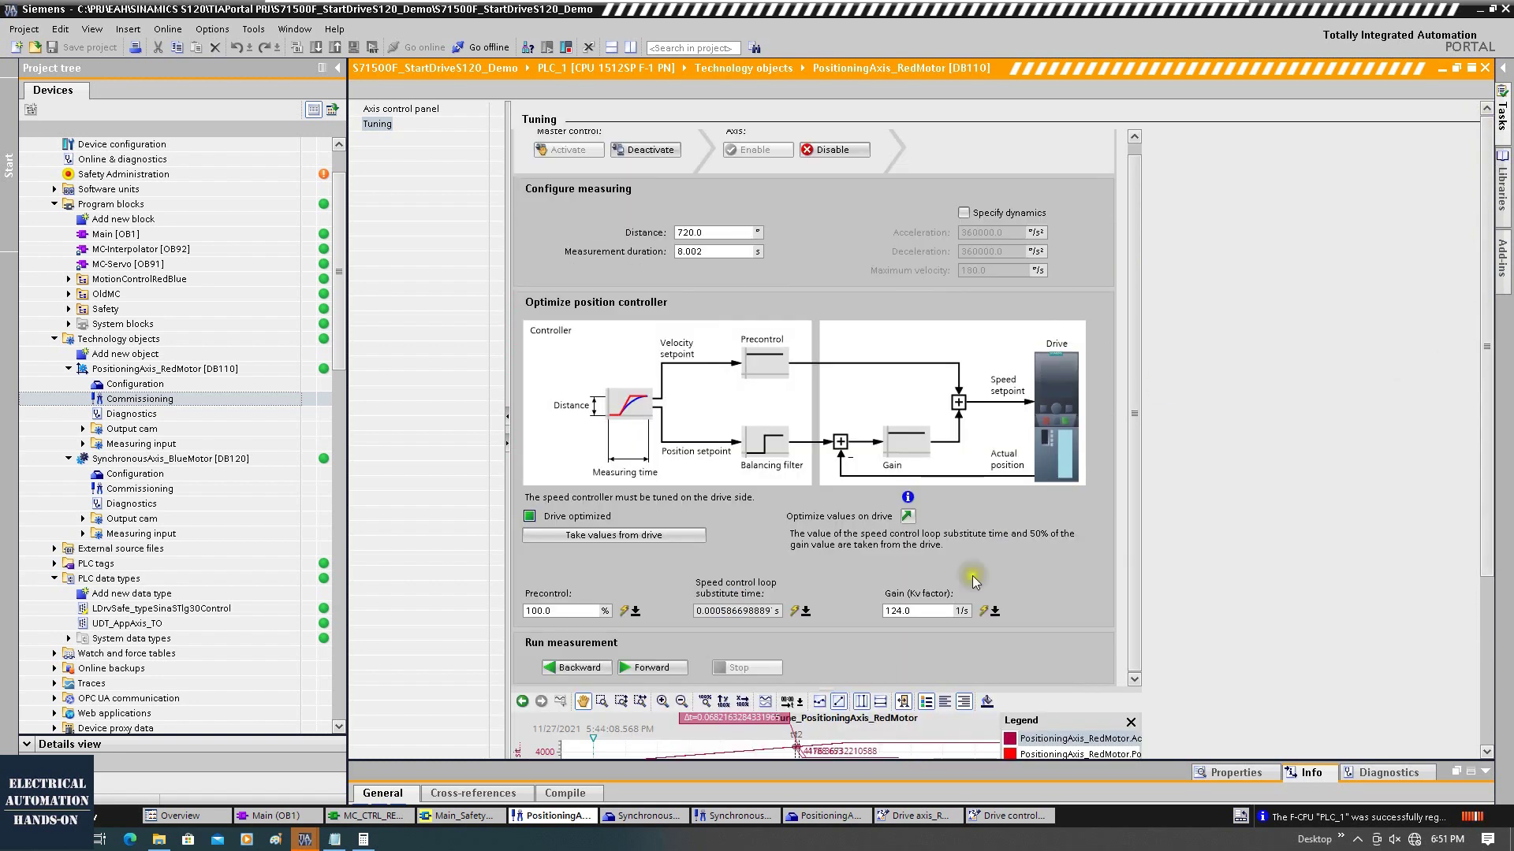
{"action": "left_click", "coordinate": [899, 611]}
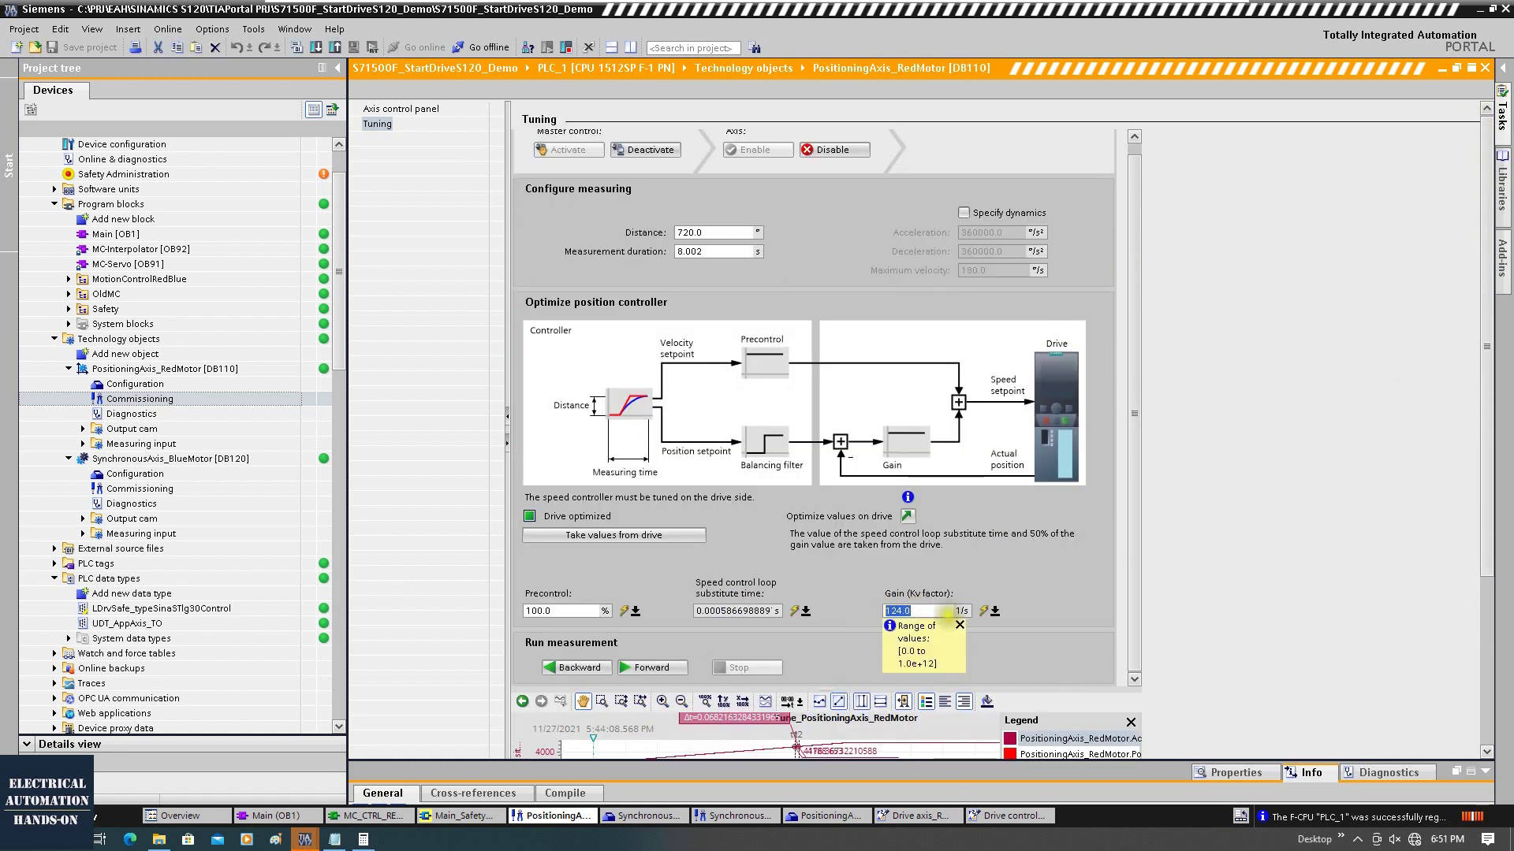
{"action": "left_click", "coordinate": [983, 611]}
{"action": "left_click", "coordinate": [1081, 628]}
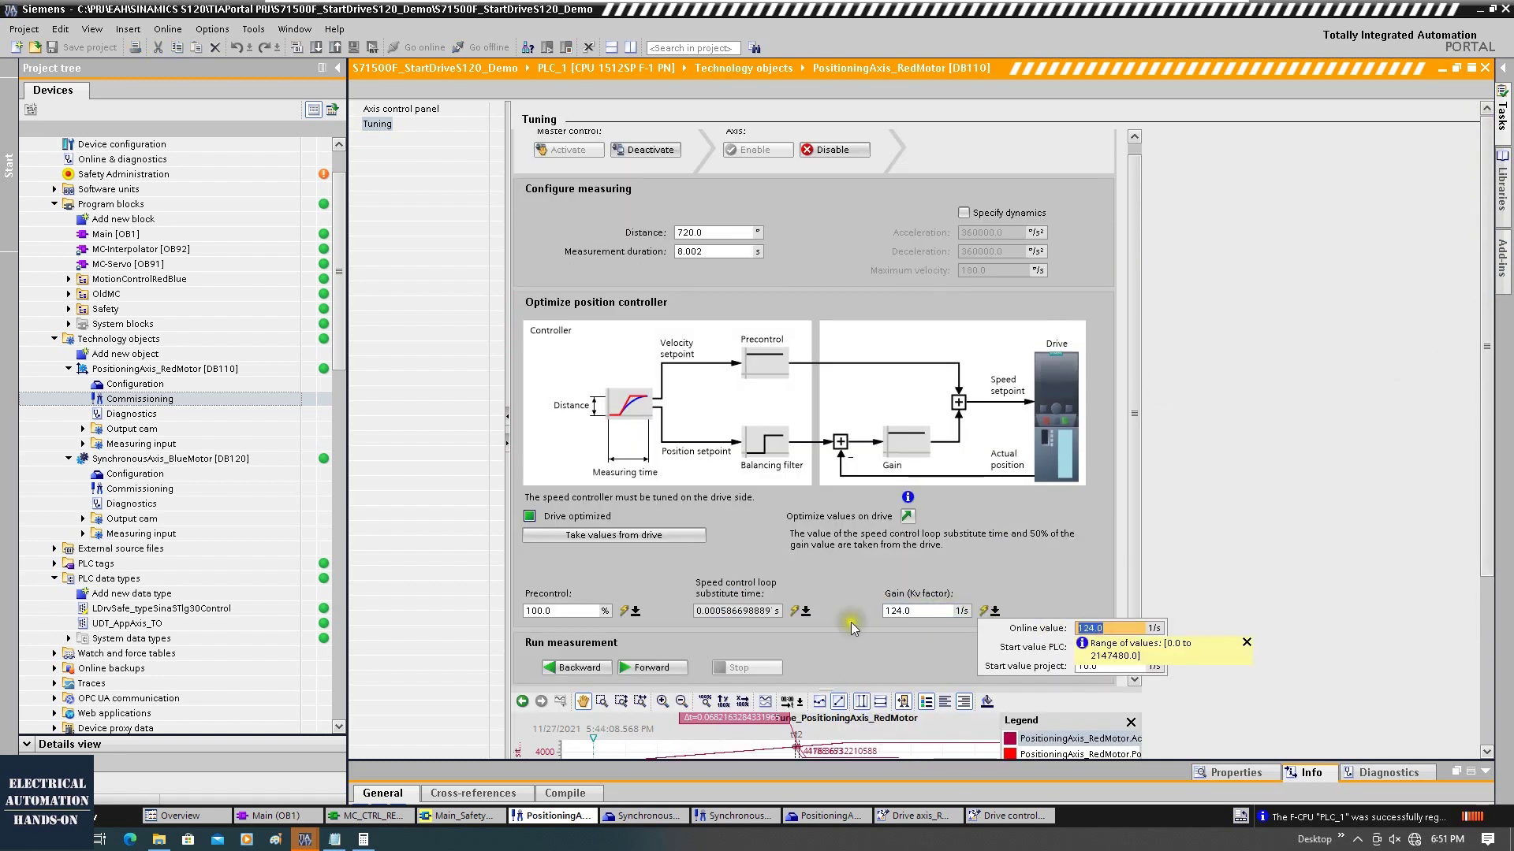
{"action": "left_click", "coordinate": [1060, 524]}
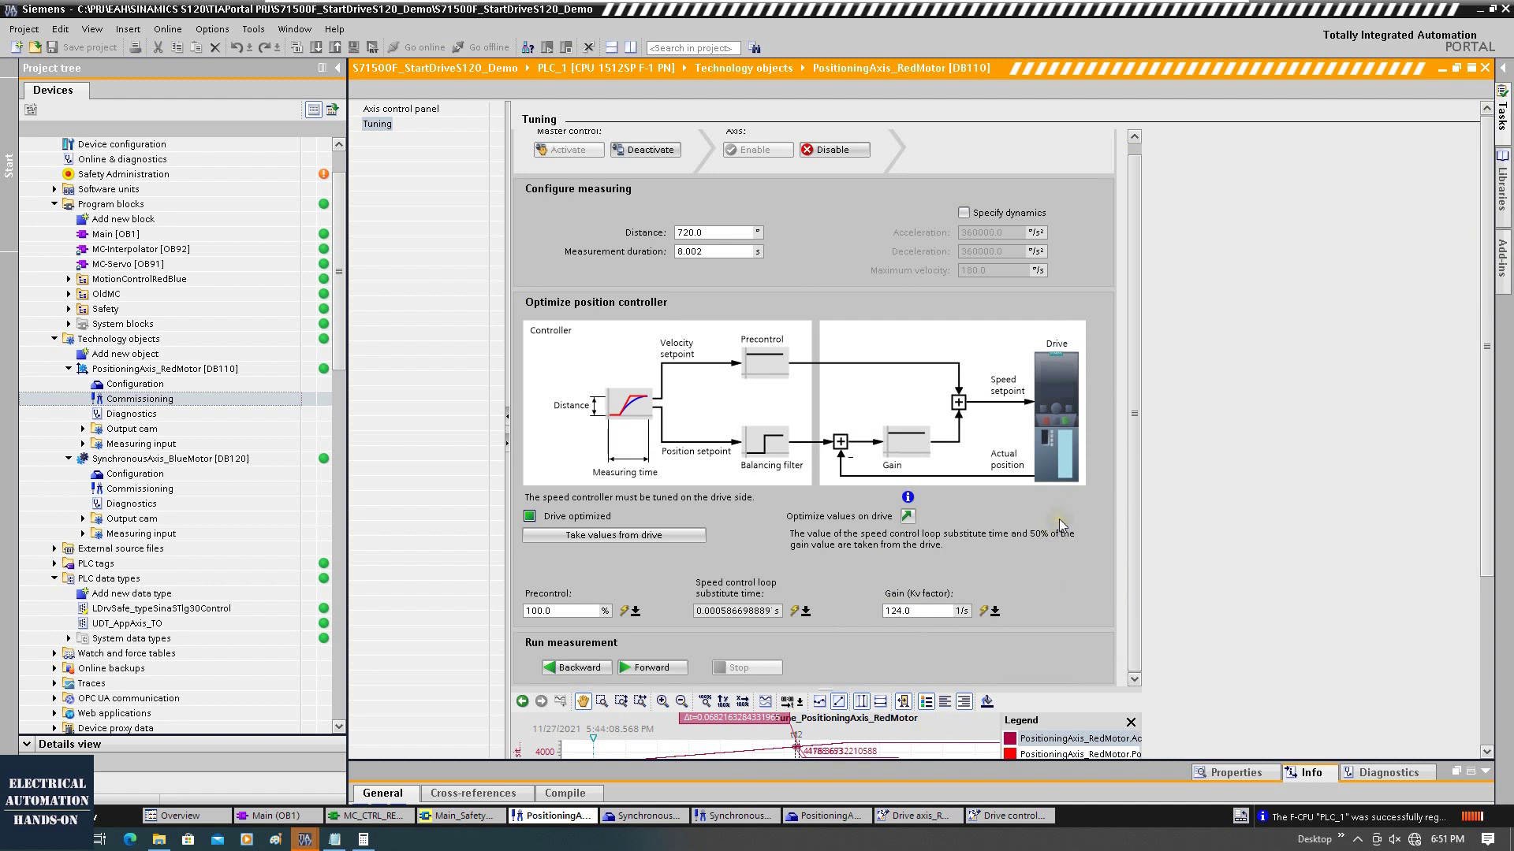
{"action": "left_click", "coordinate": [568, 611]}
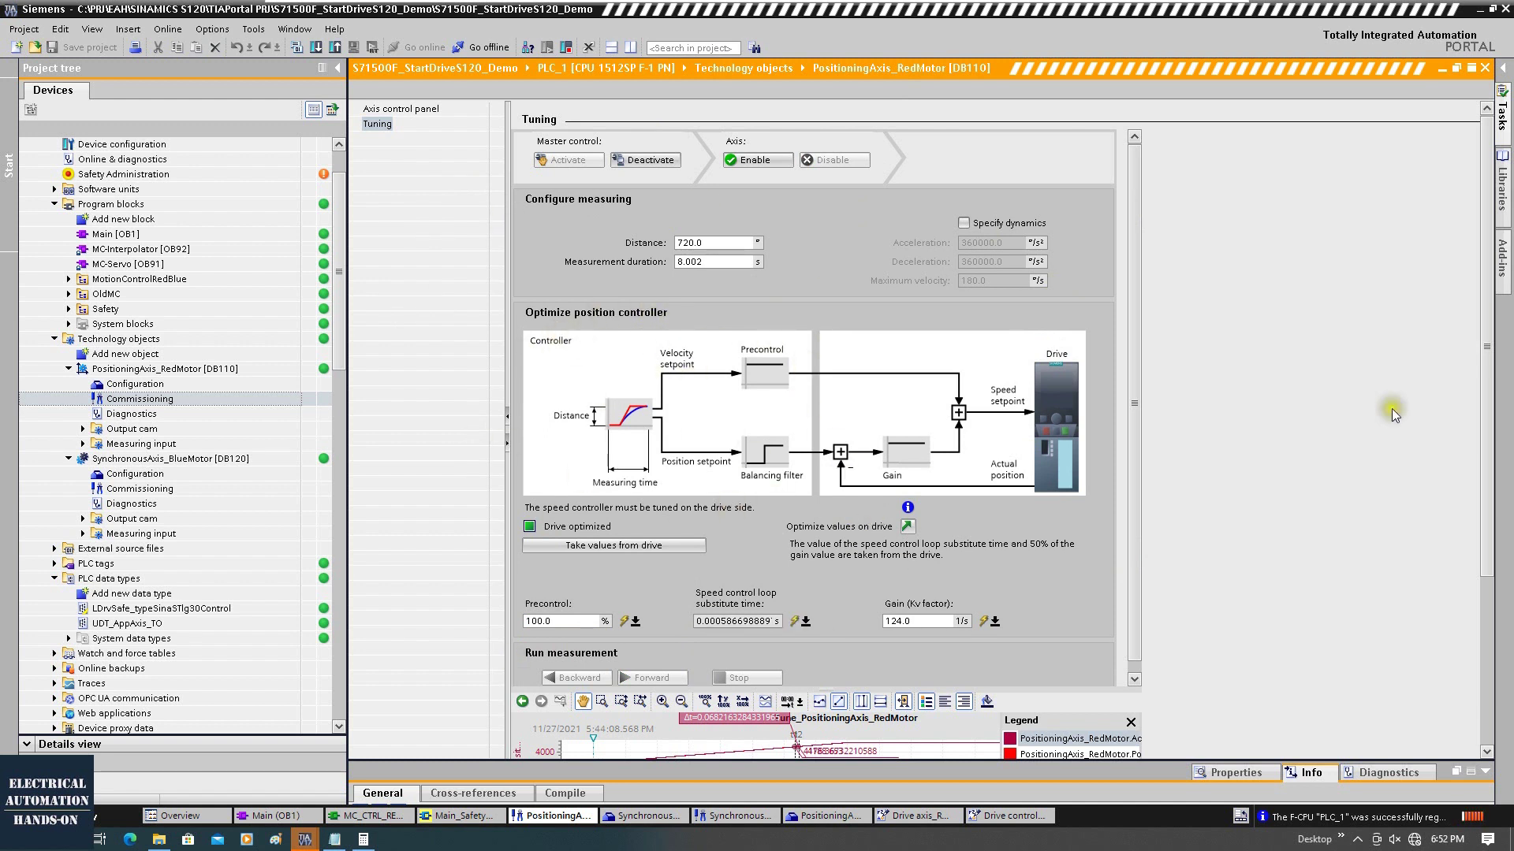
{"action": "left_click", "coordinate": [910, 620]}
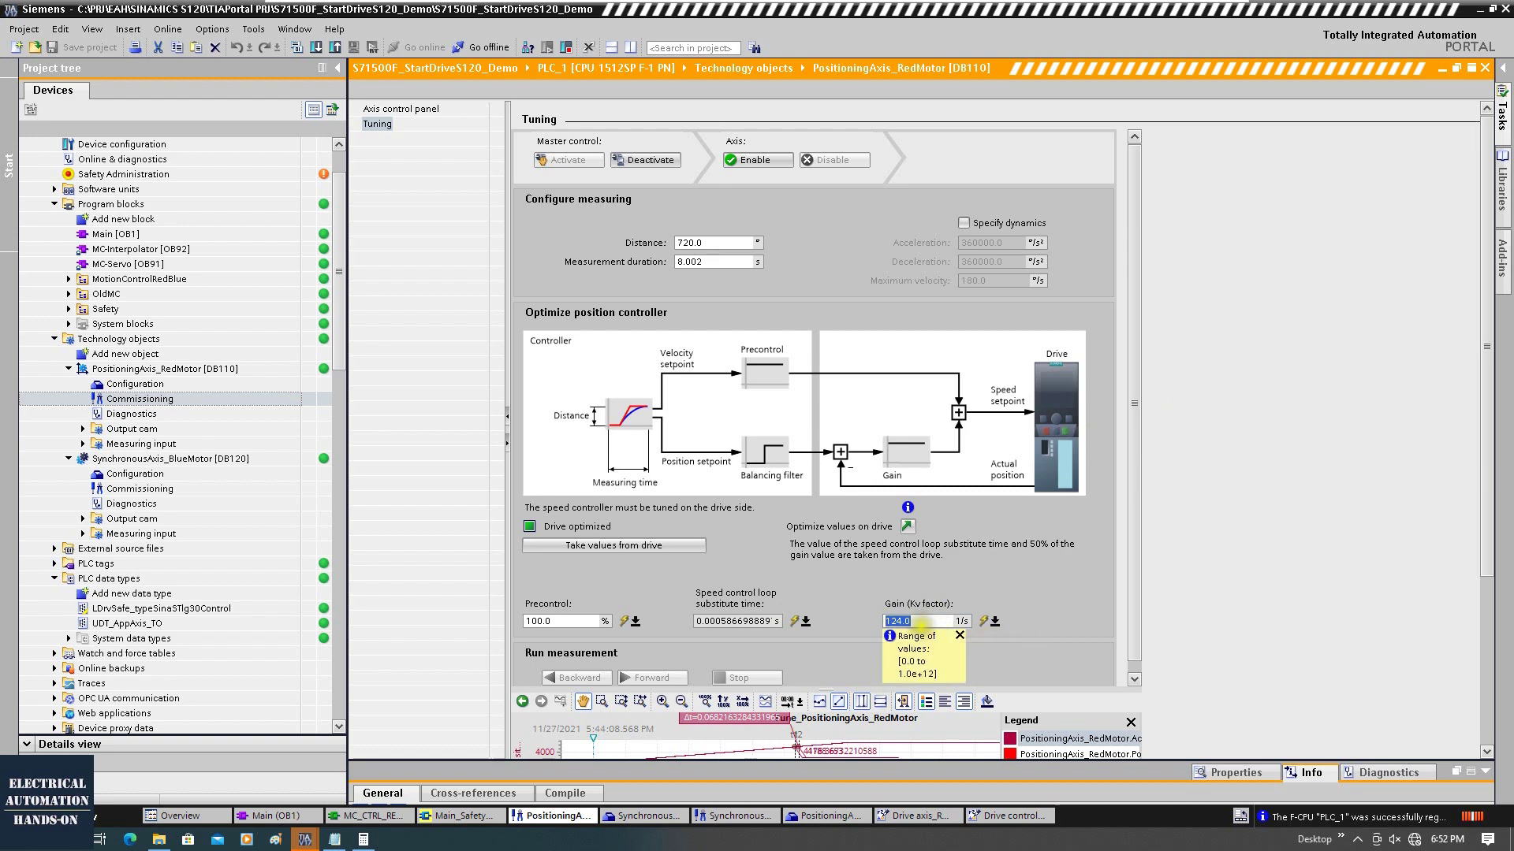
Step: In the configuration of PositioningAxis_RedMotor, take the optimized control loop values from the drive and check the Gain (Kv factor)
{"action": "double_click", "coordinate": [138, 386]}
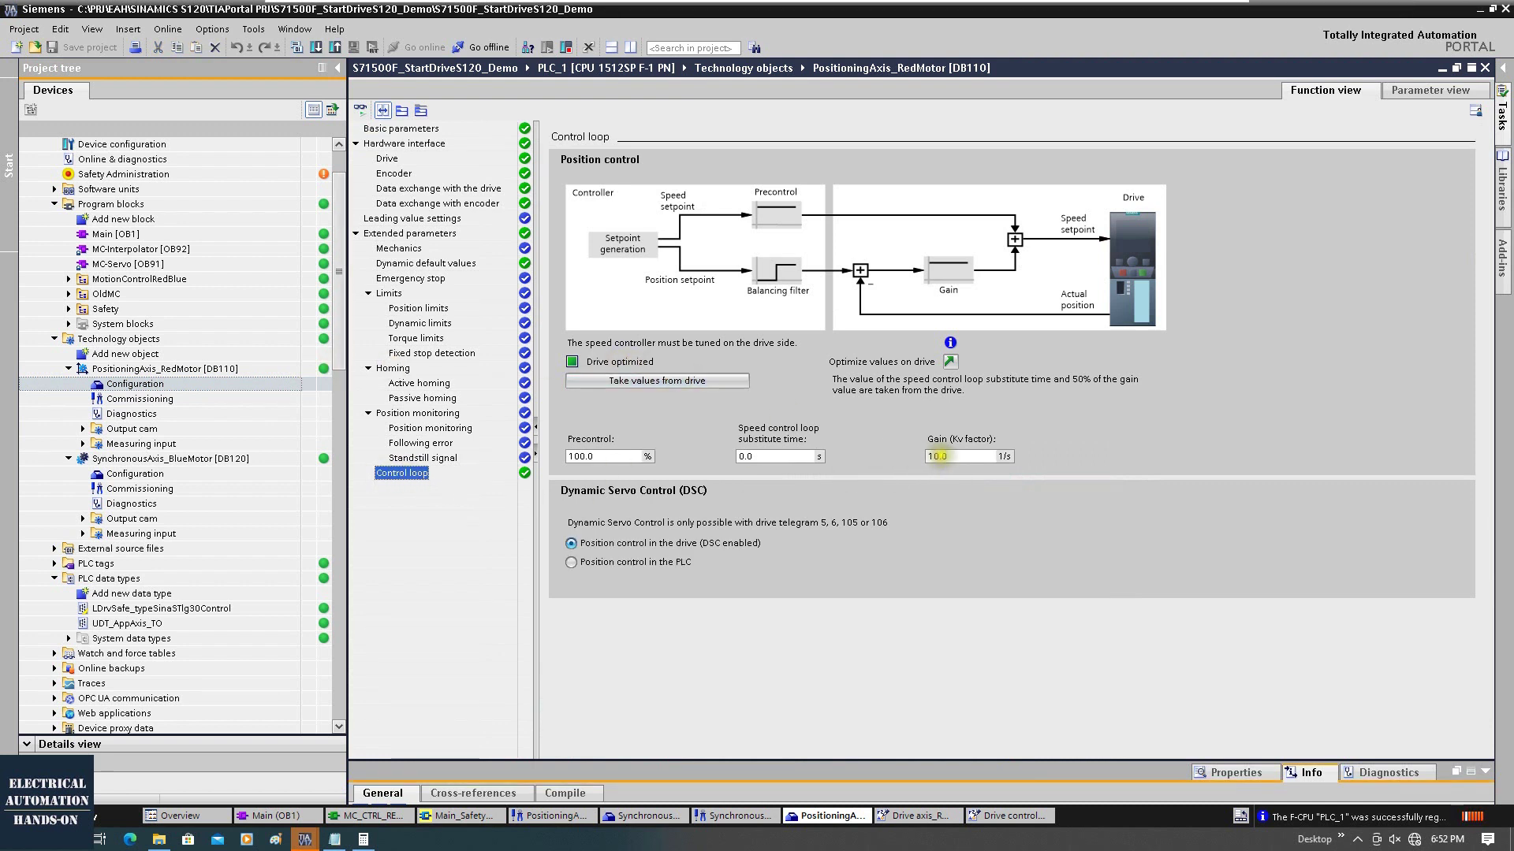
{"action": "left_click", "coordinate": [938, 455]}
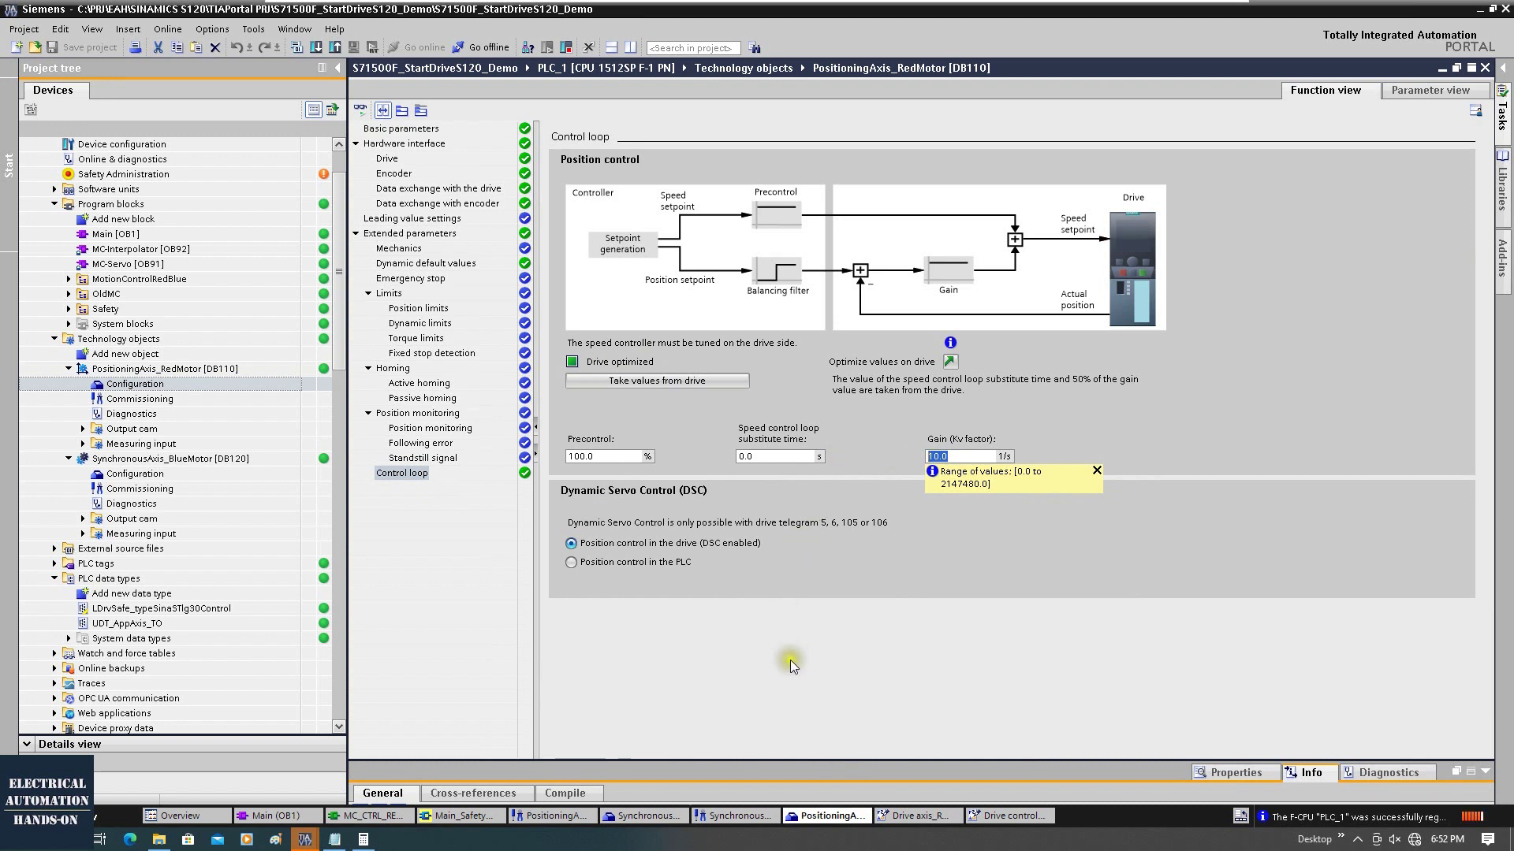
{"action": "left_click", "coordinate": [679, 381]}
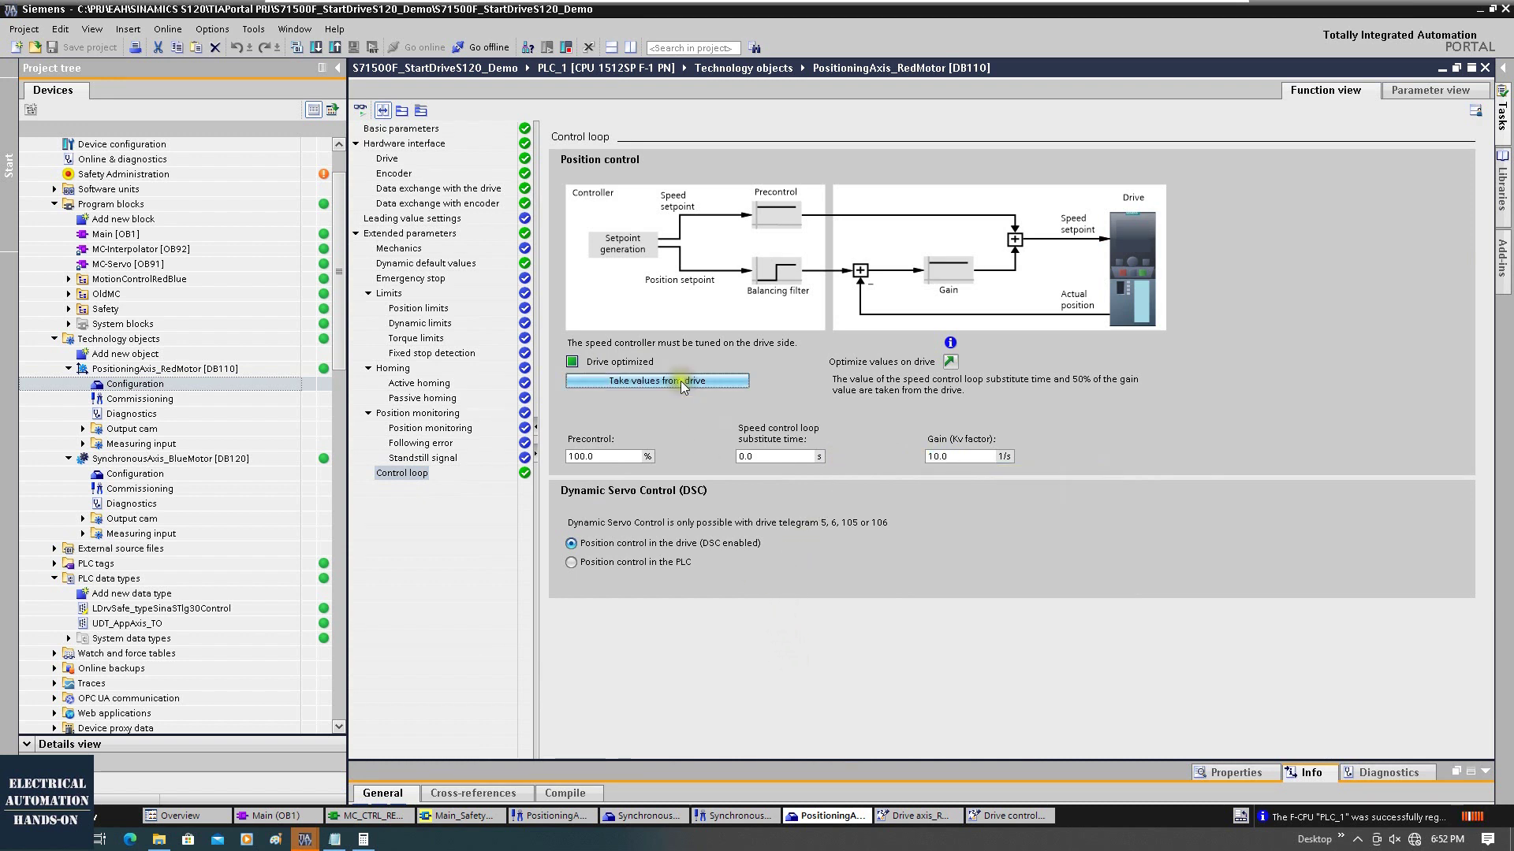
{"action": "left_click", "coordinate": [674, 381]}
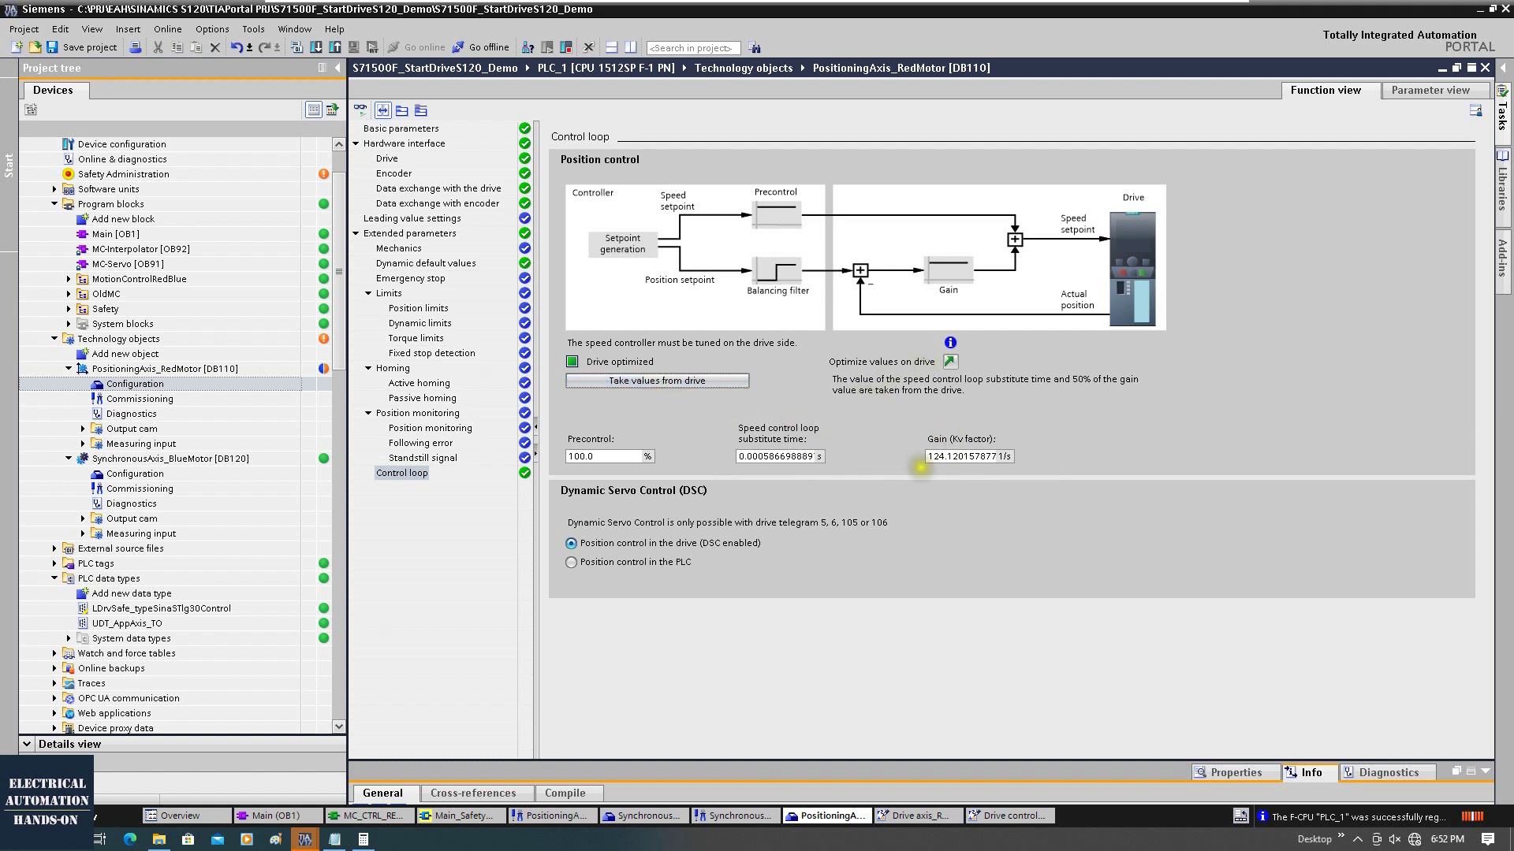
{"action": "left_click", "coordinate": [952, 459]}
{"action": "key", "text": "Tab"}
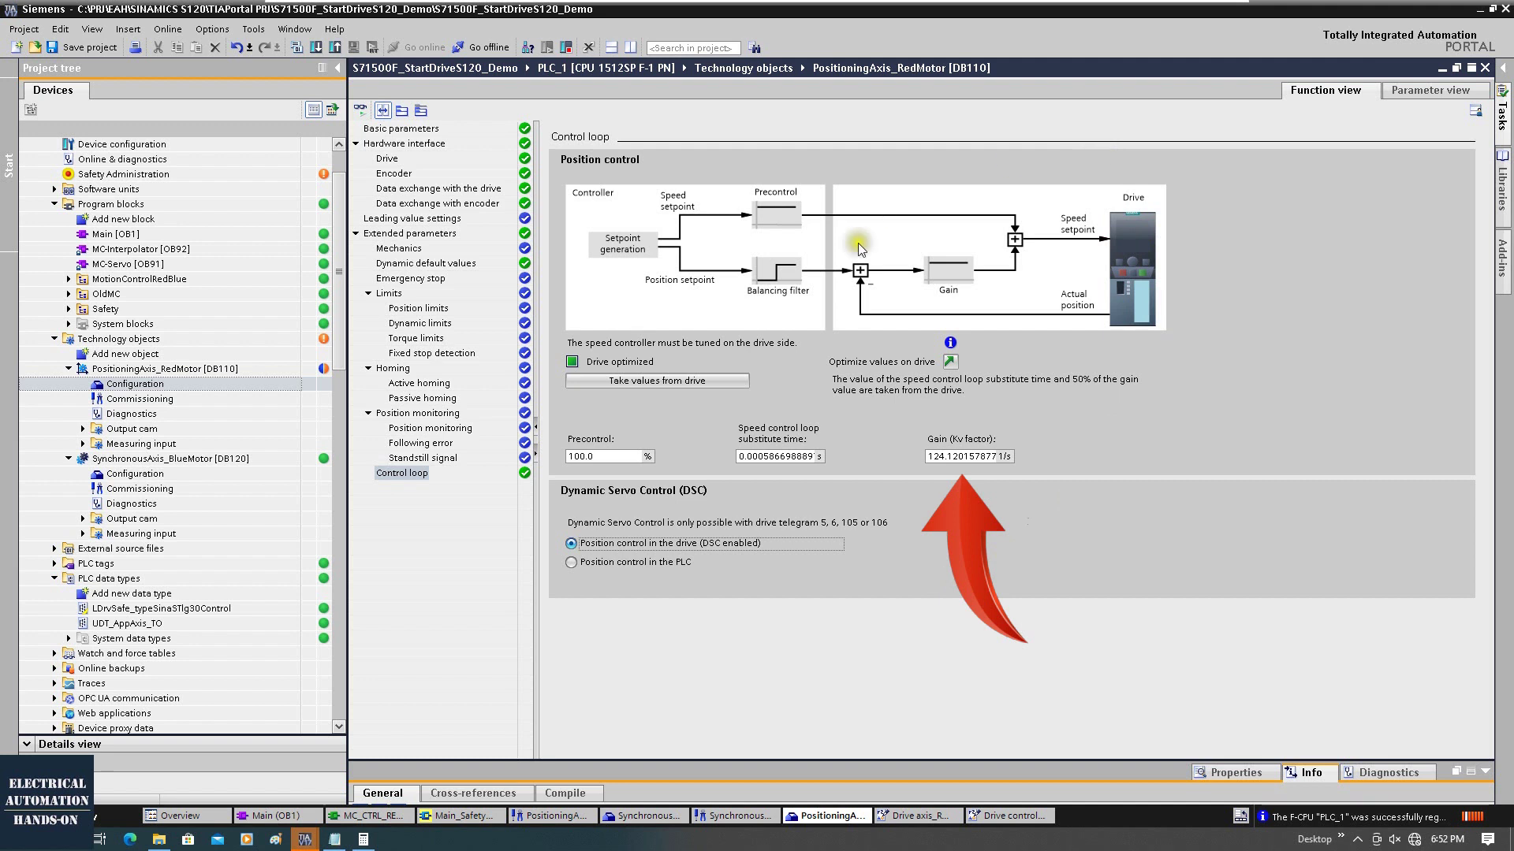